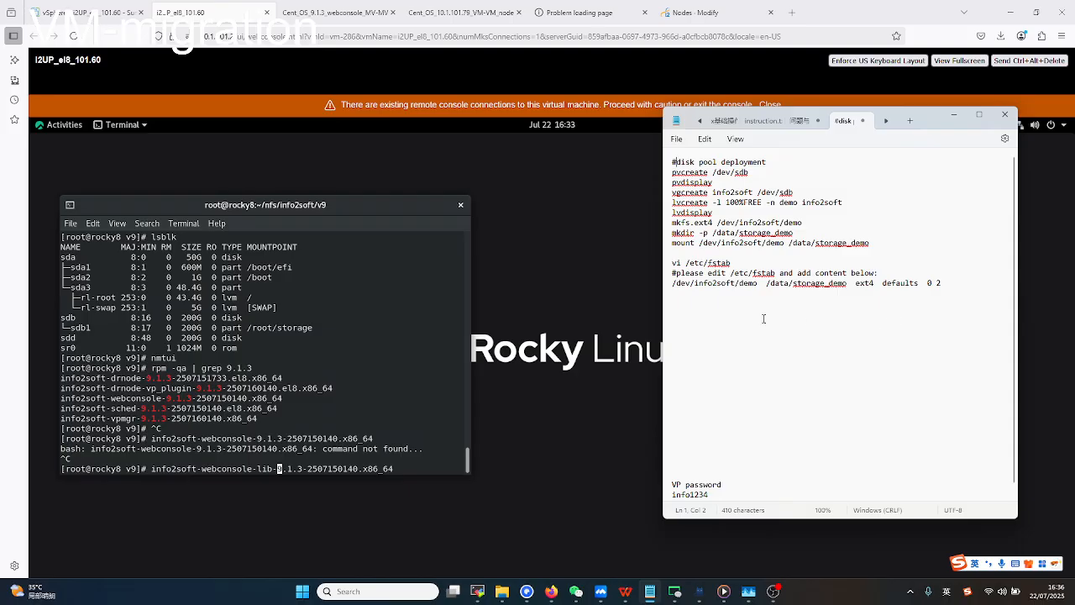
Put the cursor at the end of the fstab line in the notes, then bring the Rocky Linux terminal forward.
left_click(952, 281)
left_click(396, 419)
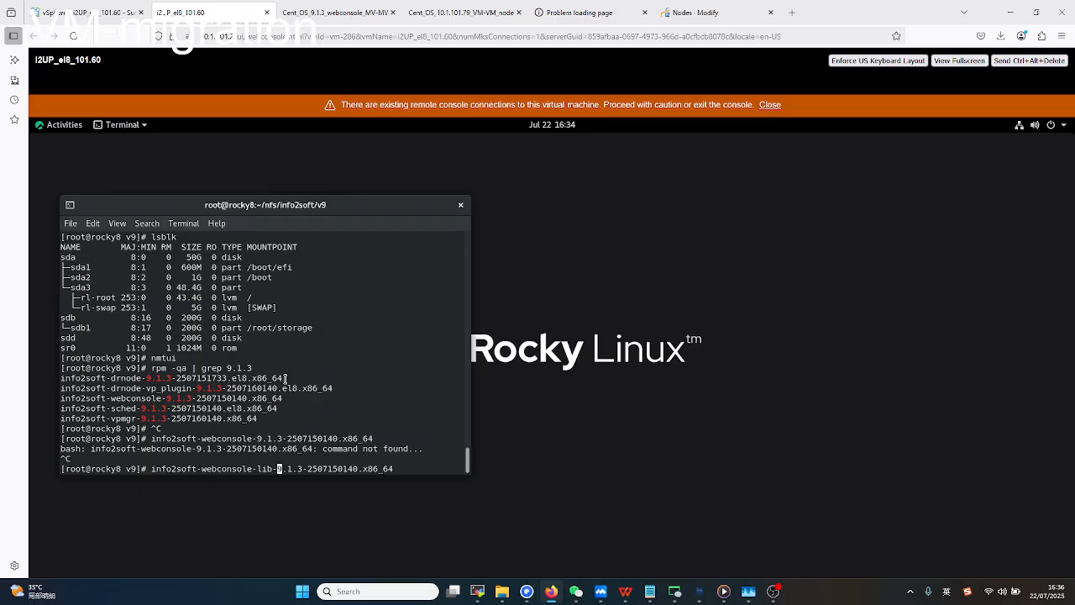
Shift the Rocky Linux terminal window up and right, then go to the 'Nodes - Modify' page.
left_click_drag(283, 380, 305, 370)
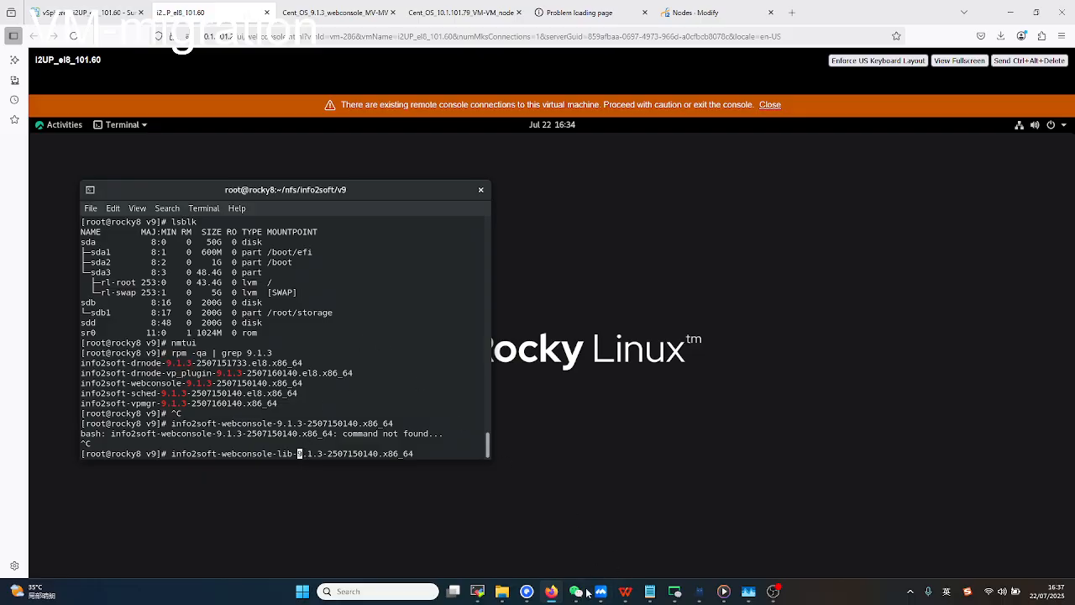
left_click(693, 13)
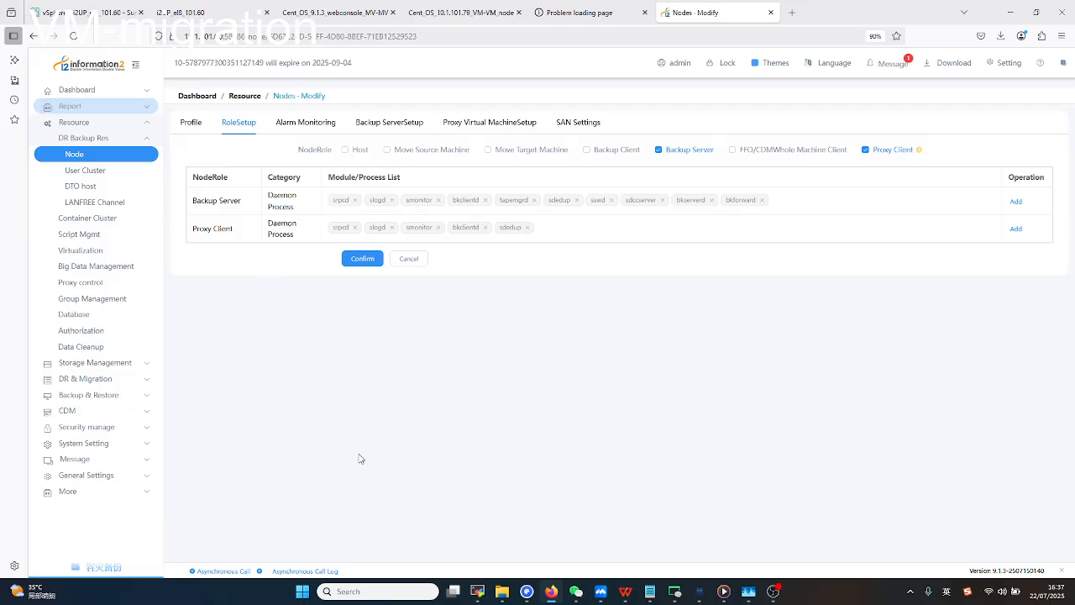
Flip past MobaXterm and the VM console back to the node's role setup page.
left_click(479, 593)
left_click(480, 595)
left_click(210, 11)
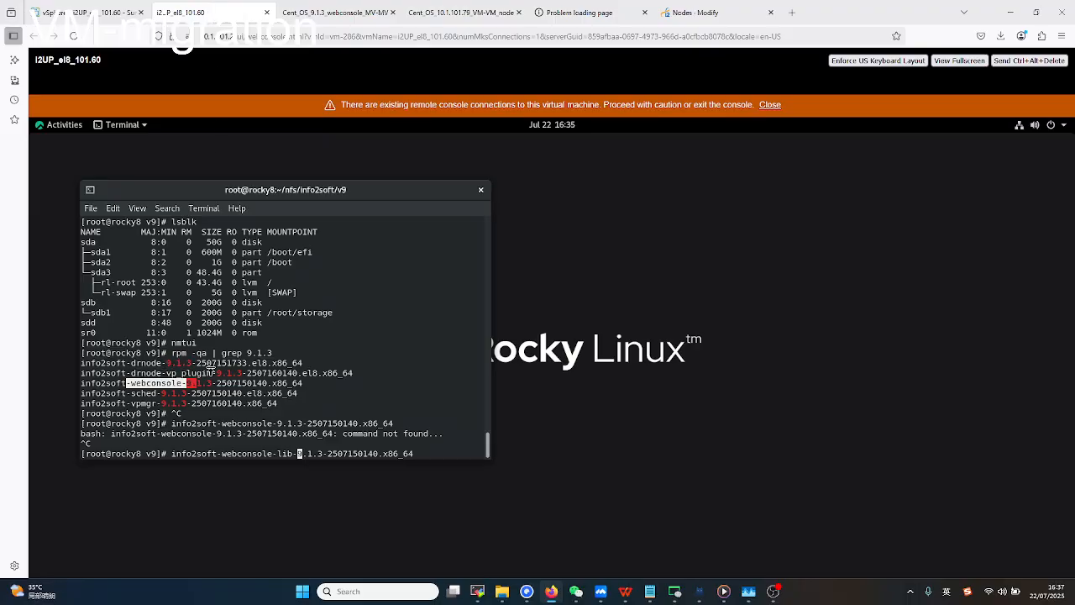
left_click(685, 12)
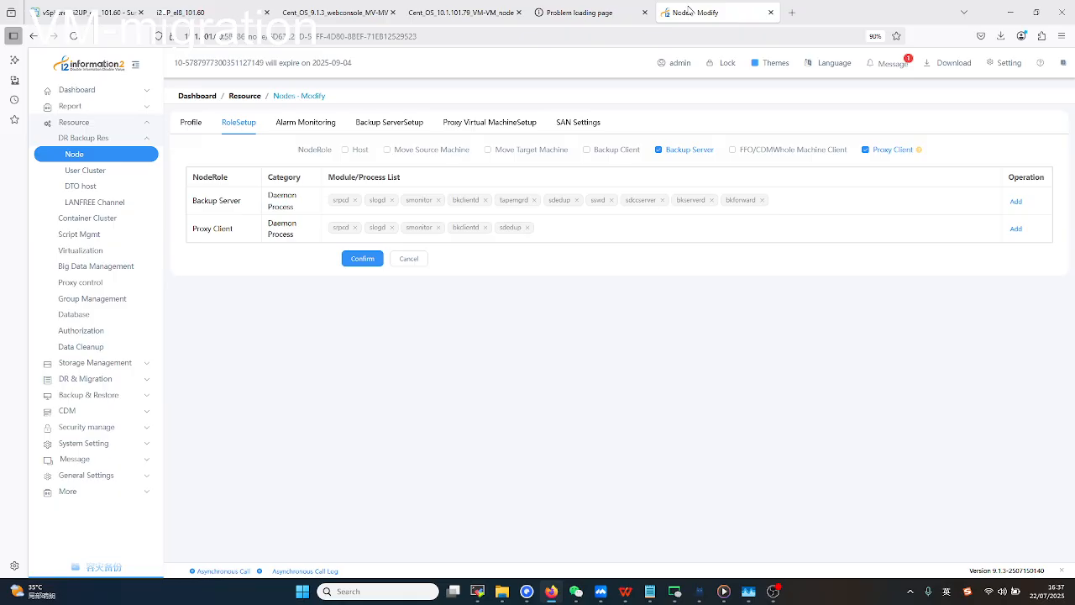
Review the webconsole node's Profile and RoleSetup settings, then return to the Rocky Linux VM console.
left_click(105, 159)
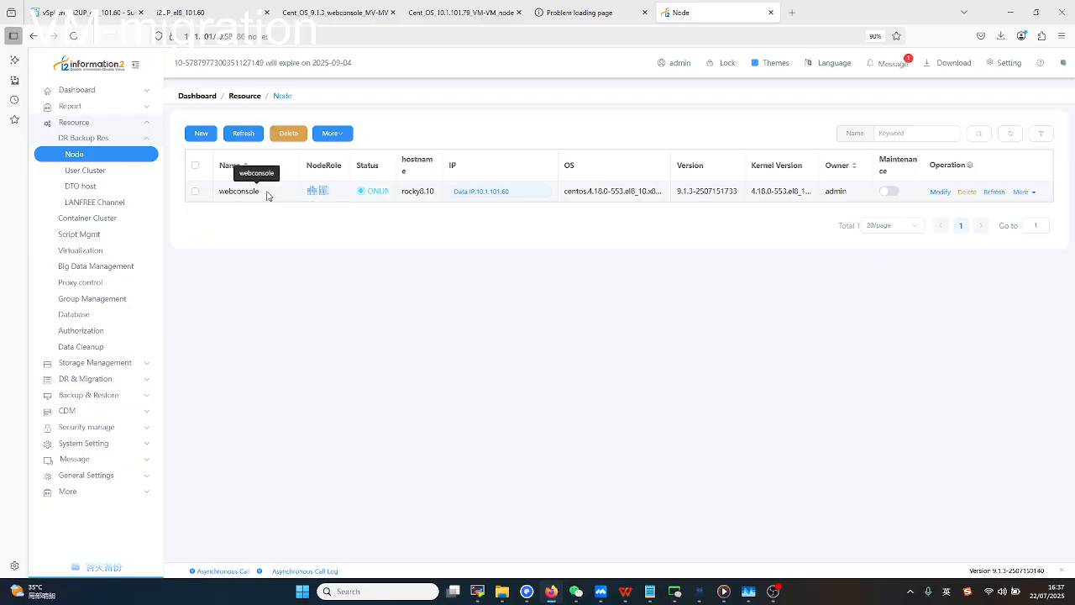
left_click(940, 191)
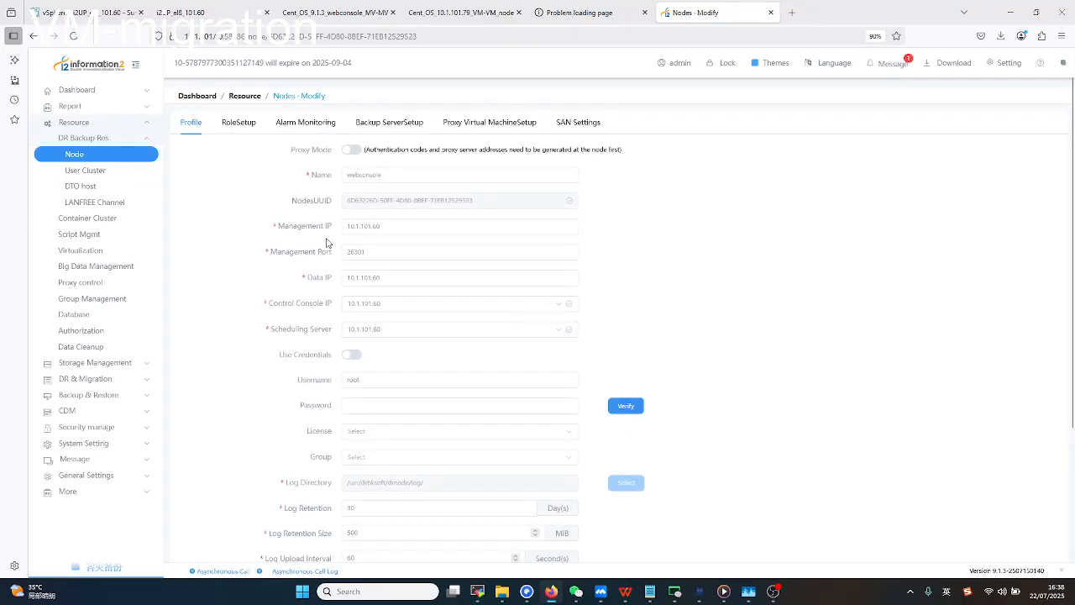
scroll(409, 425, "down", 5)
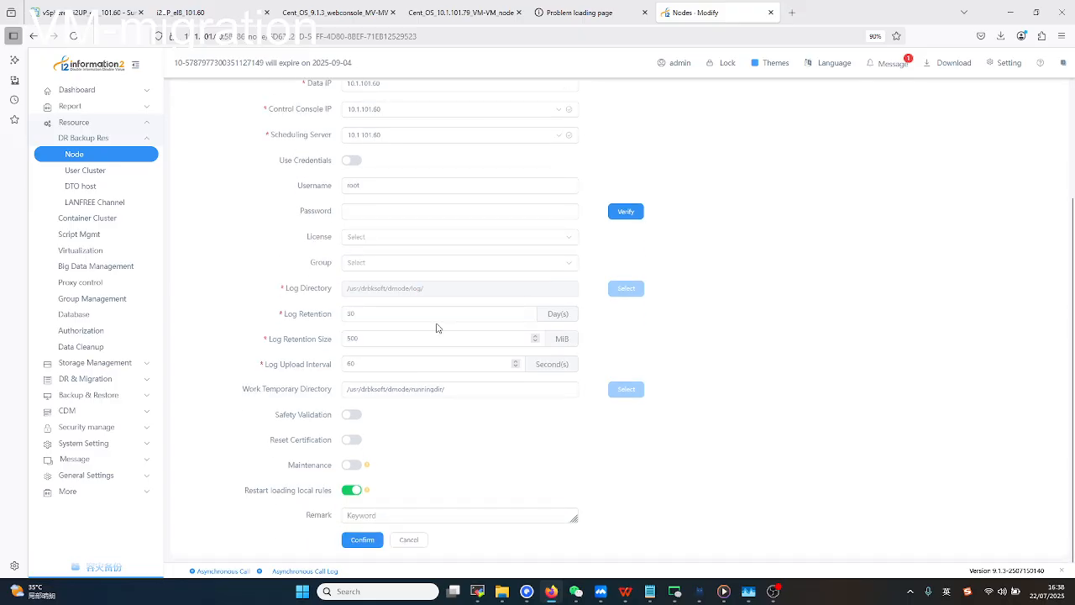
scroll(421, 286, "up", 1)
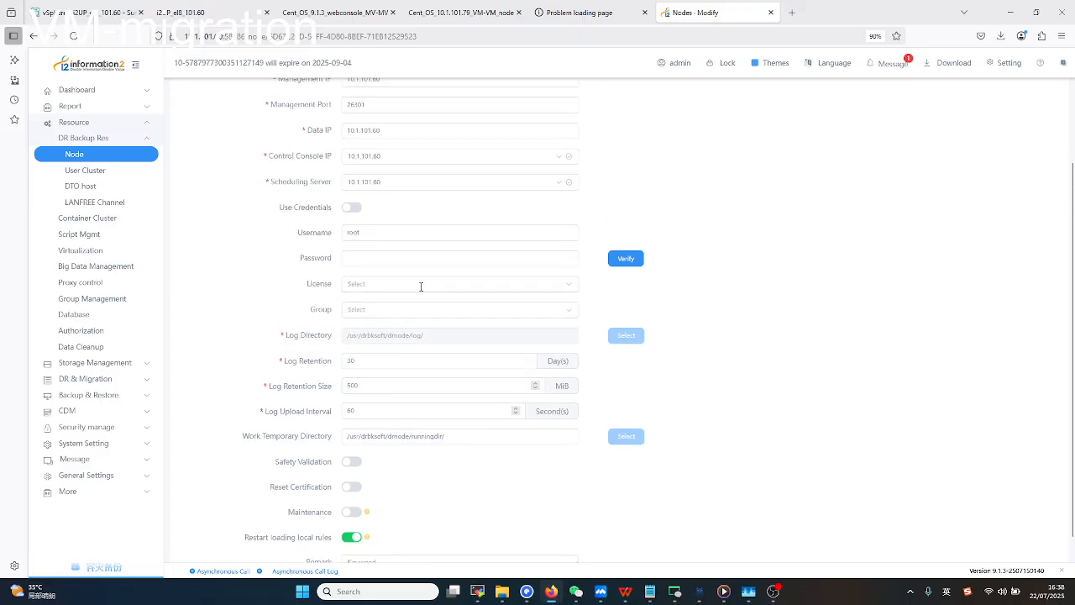
scroll(420, 286, "up", 2)
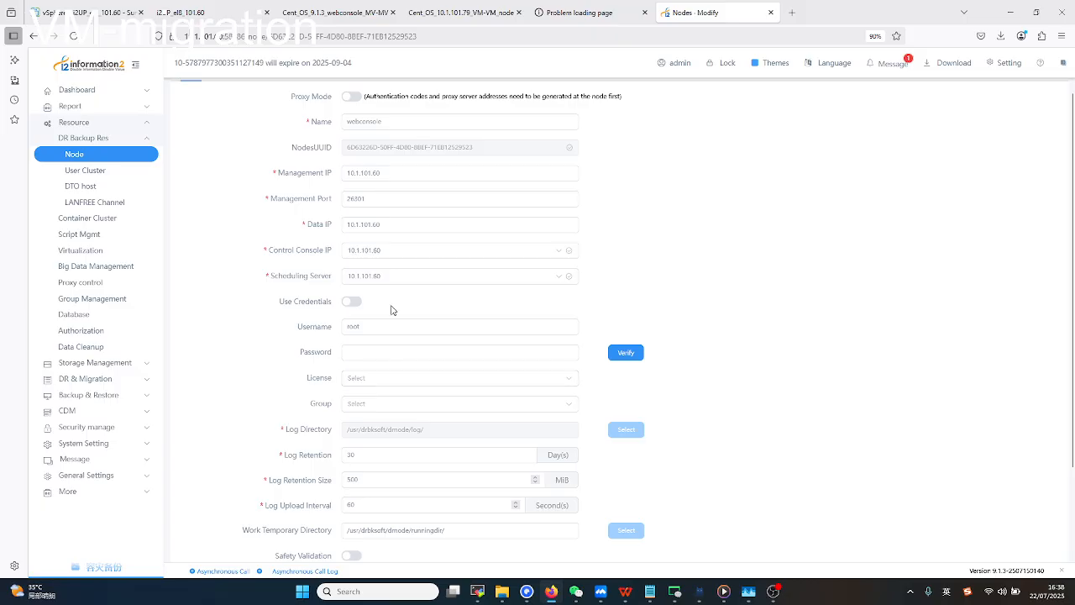
scroll(391, 310, "up", 1)
left_click(239, 122)
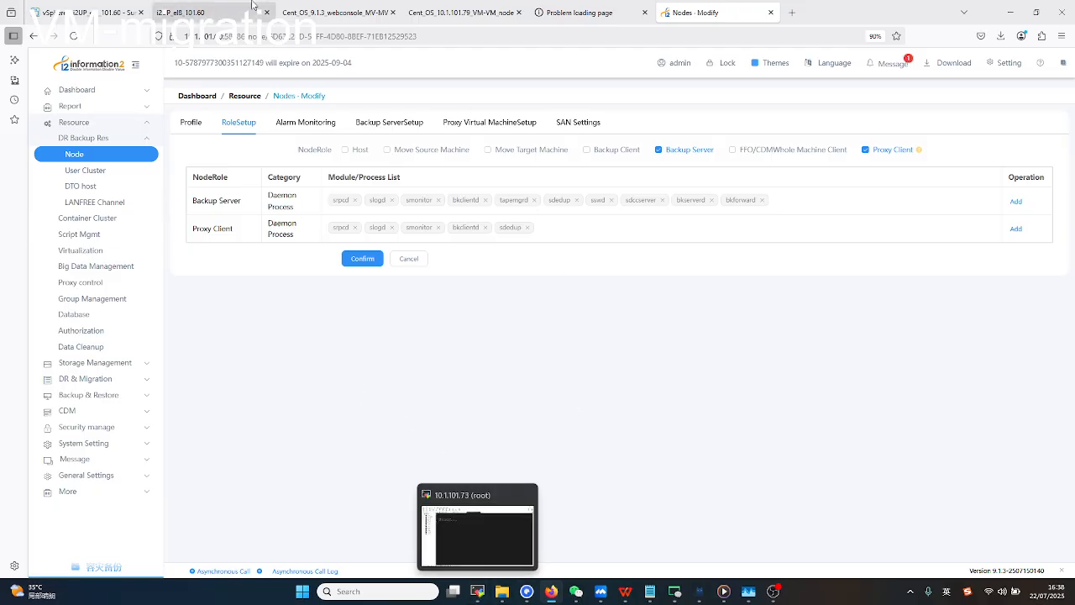
left_click(212, 17)
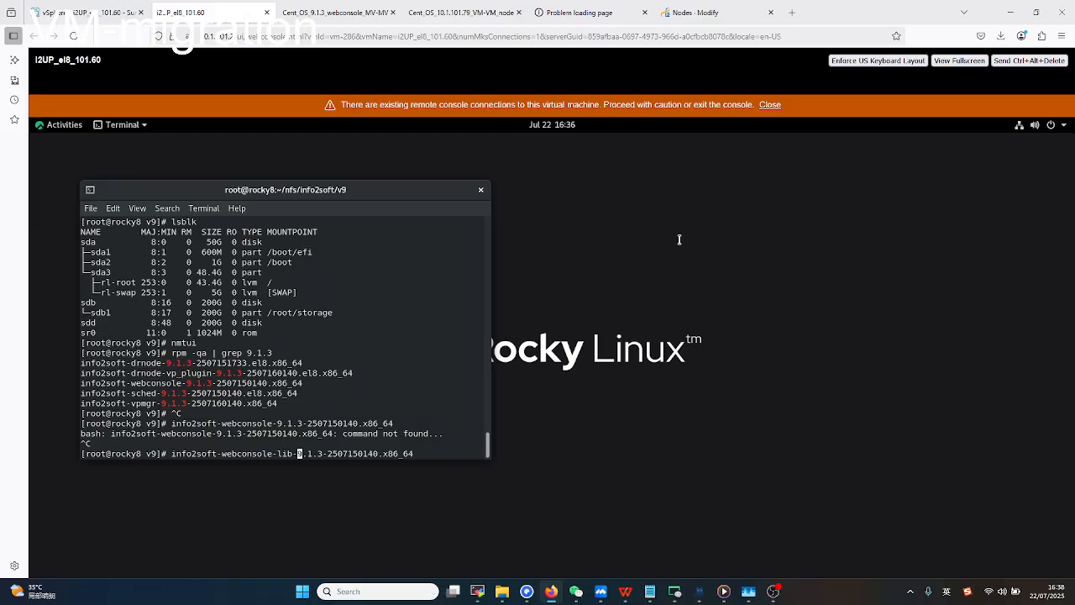
Minimize the browser and WeChat so the Notepad disk pool deployment notes are showing.
left_click(1003, 15)
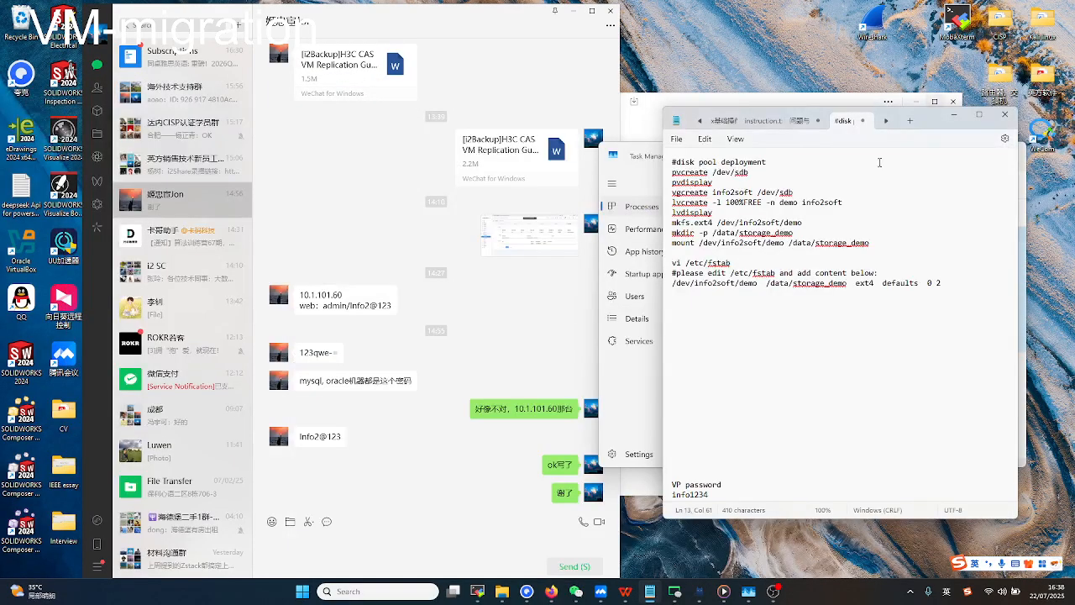
left_click(573, 11)
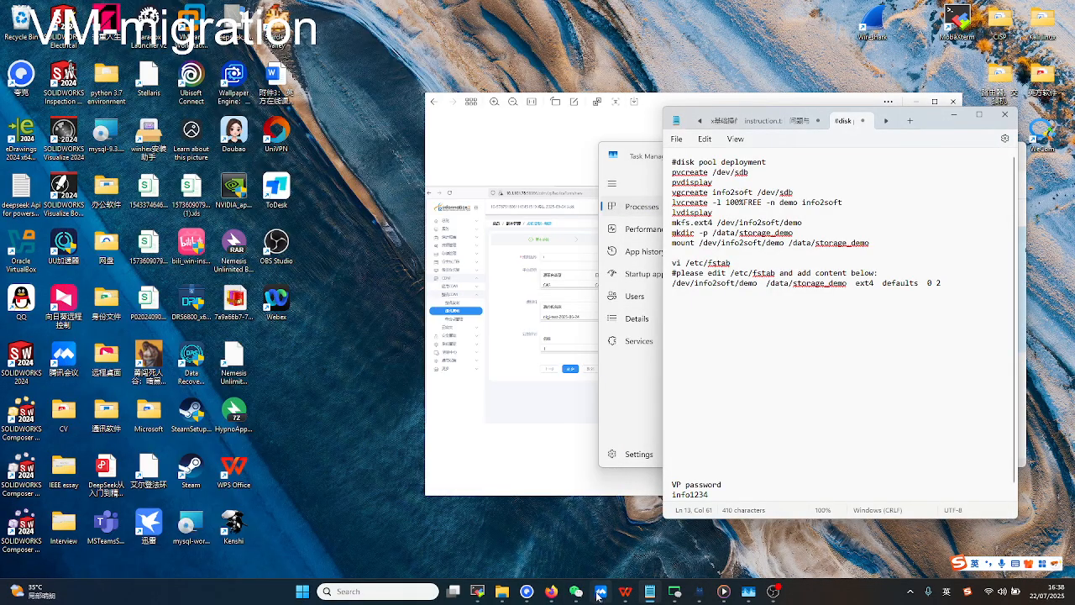
left_click(551, 594)
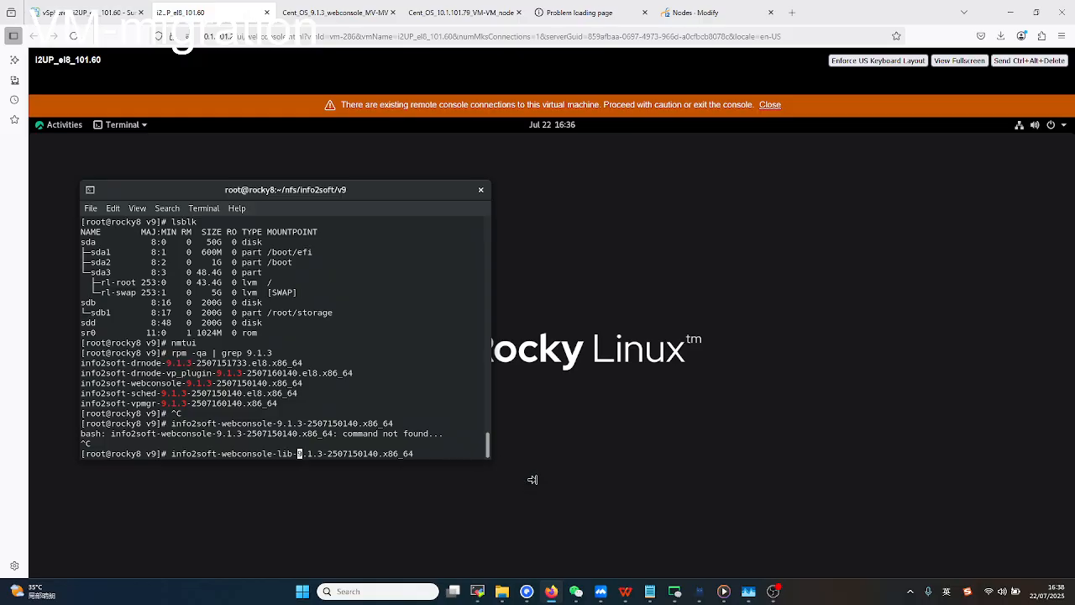
left_click(649, 593)
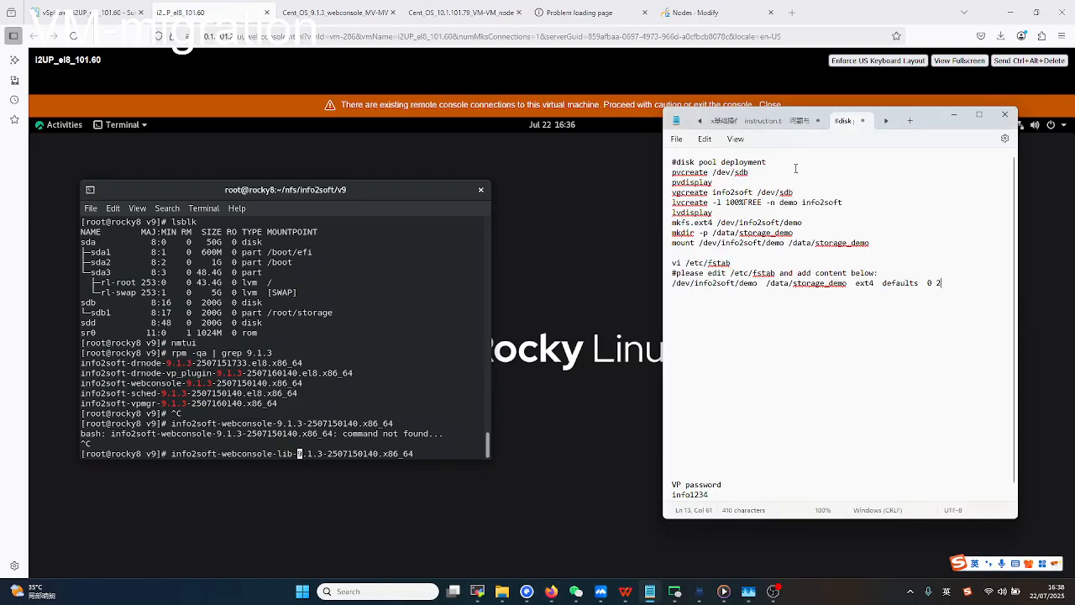
Select the disk pool heading, pvcreate /dev/sdb and vi /etc/fstab lines in the notes in turn.
left_click_drag(768, 162, 672, 162)
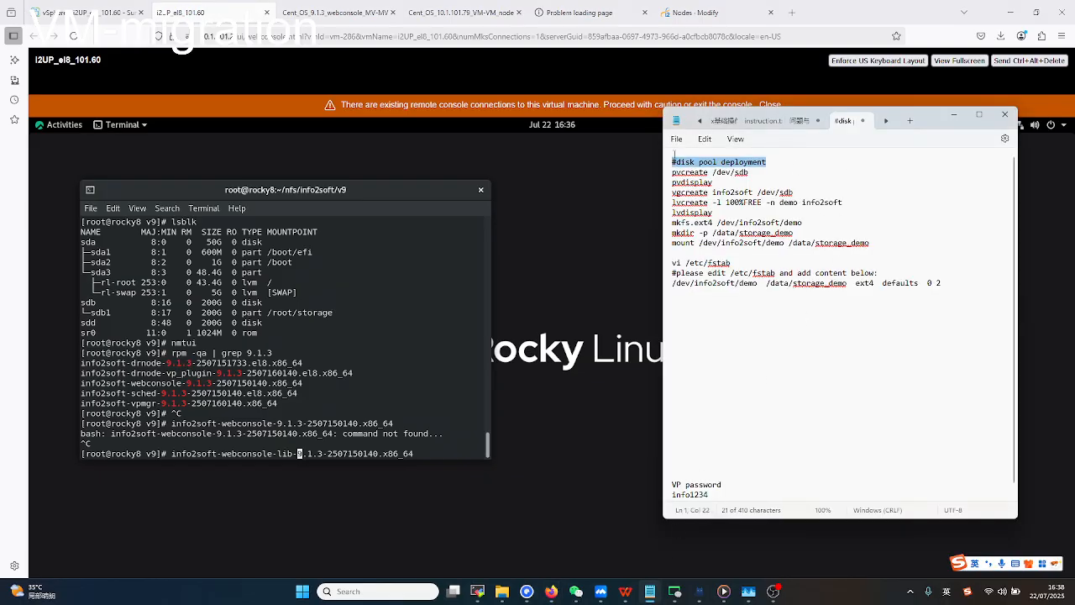
left_click(765, 175)
triple_click(752, 171)
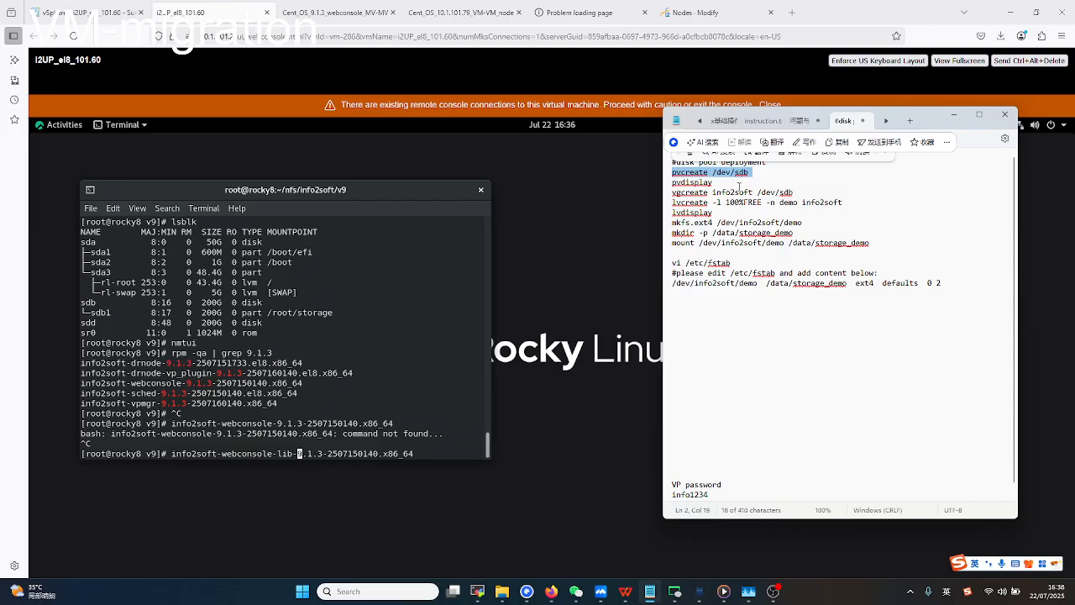
left_click(740, 192)
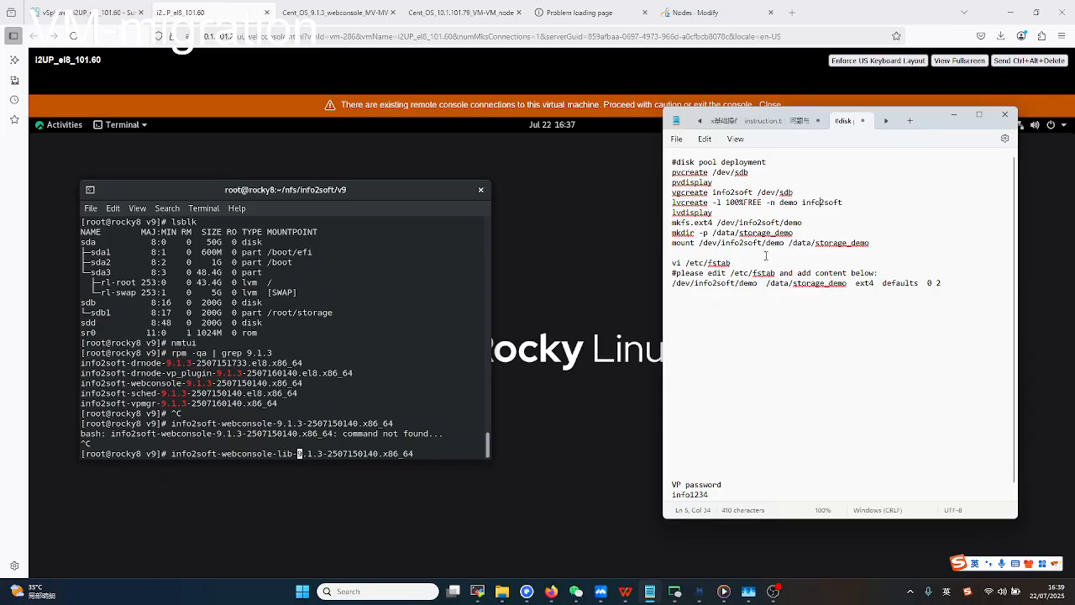
left_click(749, 262)
left_click_drag(685, 262, 672, 263)
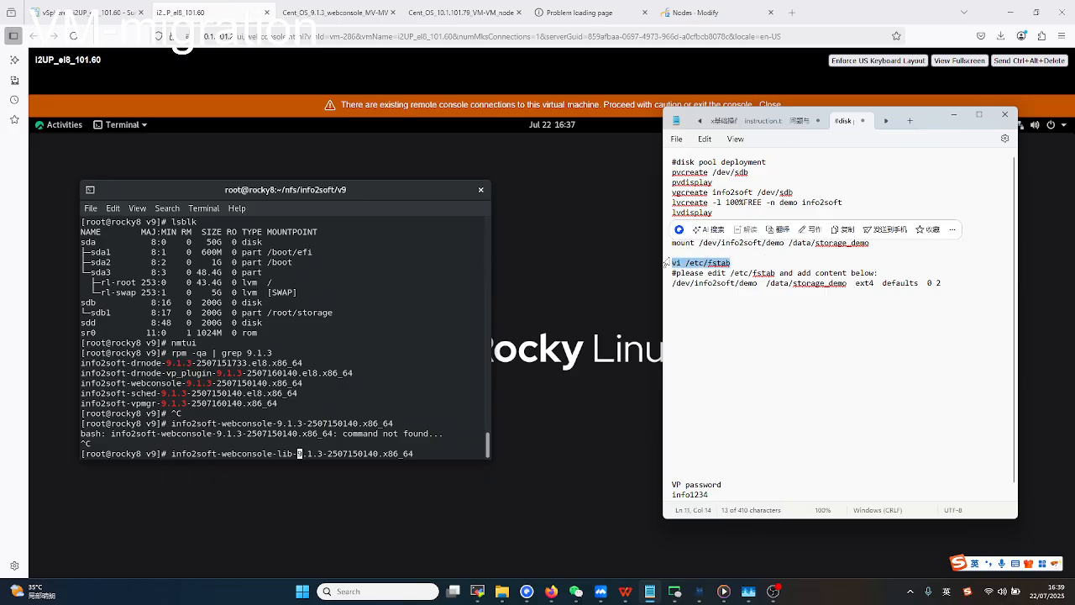
left_click(758, 276)
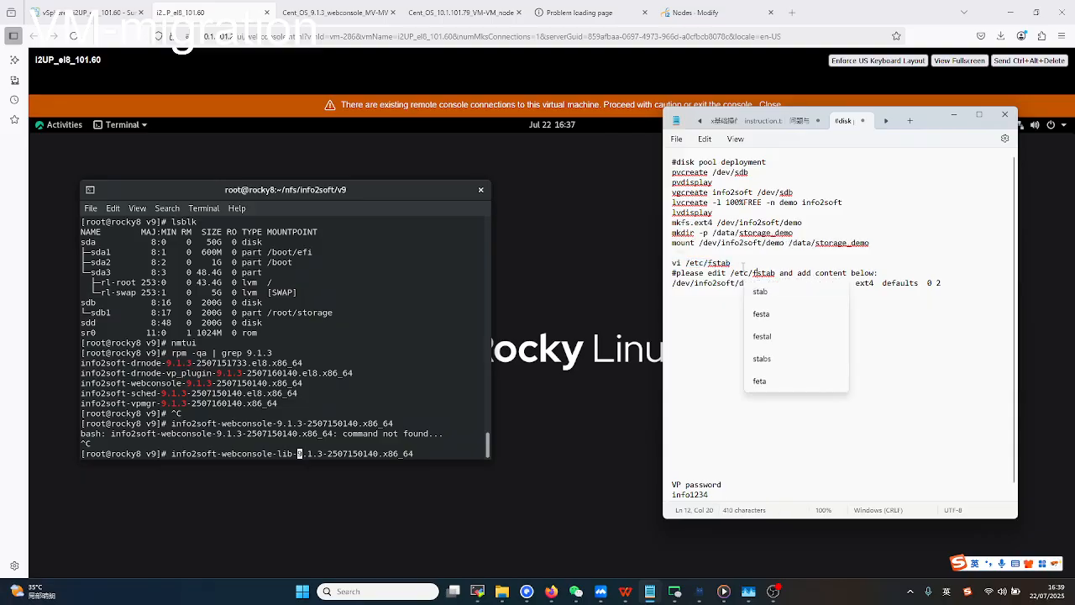
left_click(738, 263)
left_click_drag(732, 263, 669, 264)
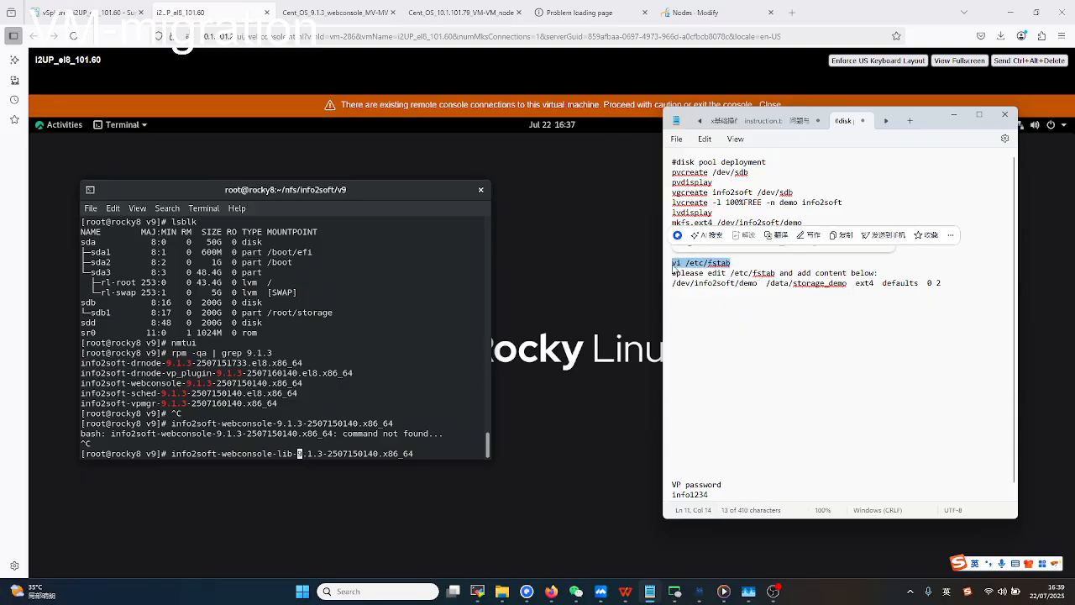
left_click(720, 273)
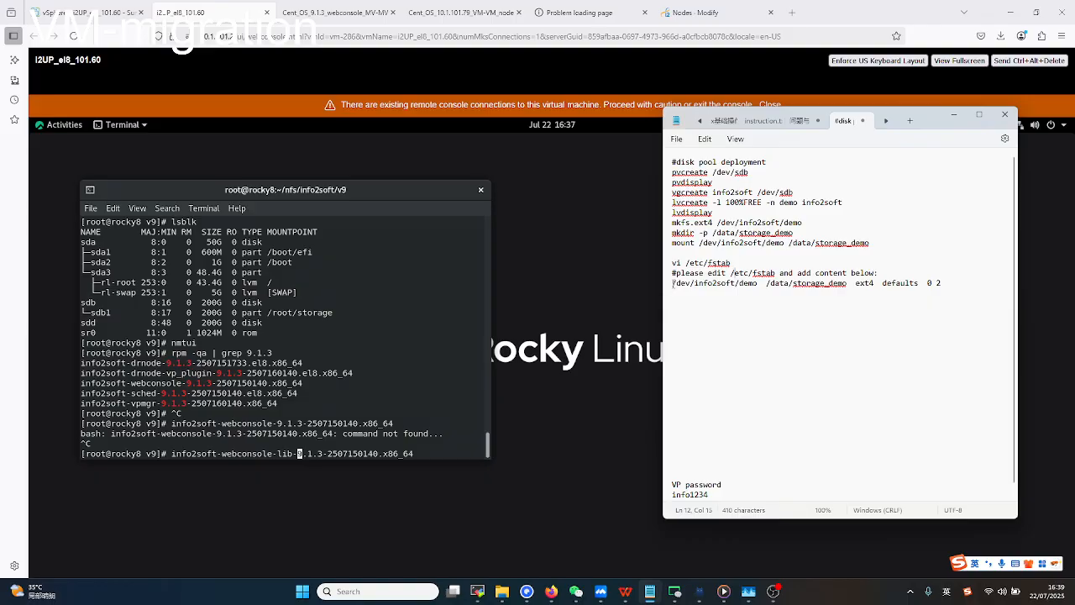
Highlight the demo volume's fstab entry and vi /etc/fstab again, then return to node role setup.
left_click_drag(672, 283, 945, 287)
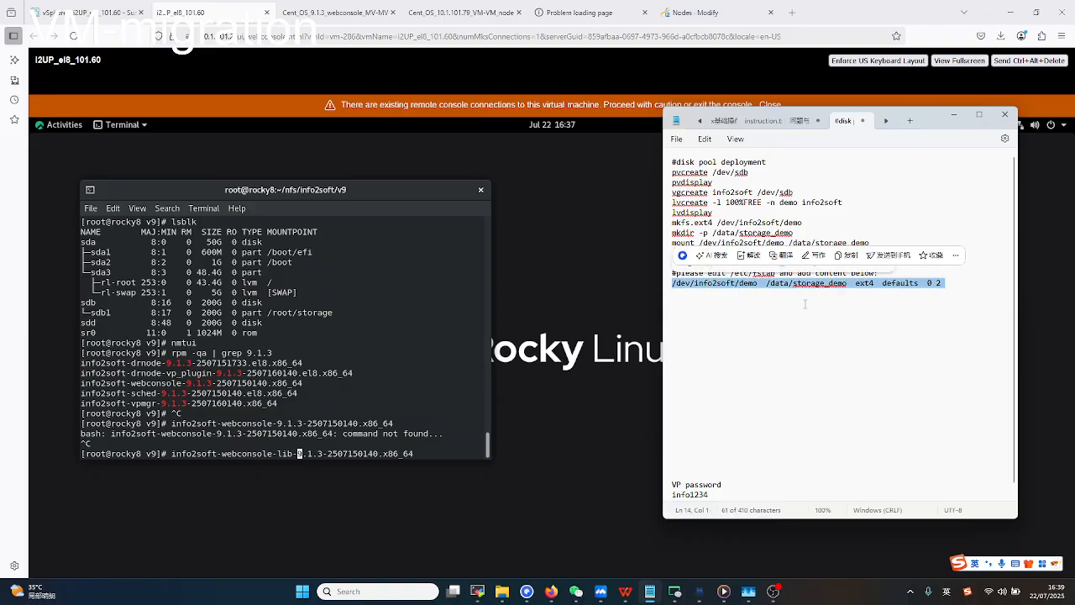
left_click(804, 304)
triple_click(739, 262)
left_click(748, 296)
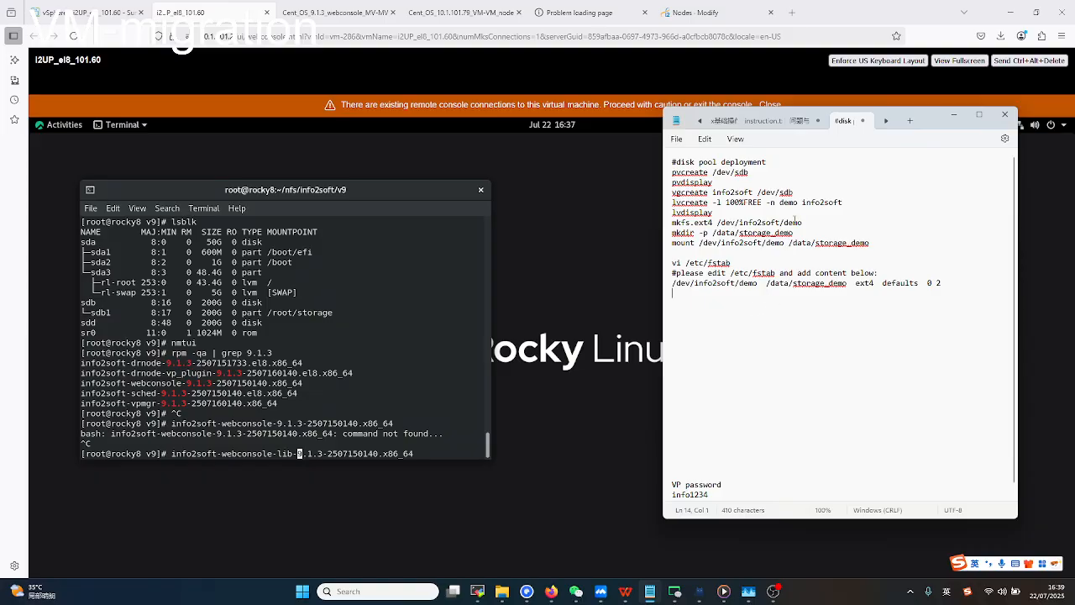
left_click(692, 12)
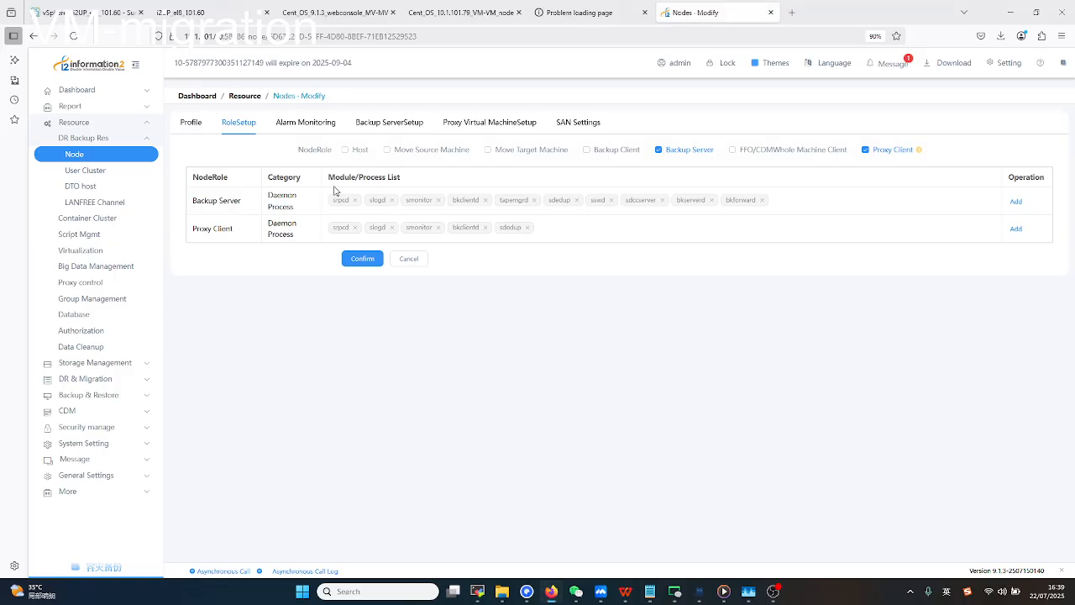
Open the sdb1 disk pool for editing from Storage Management's Disk Pool list.
left_click(143, 362)
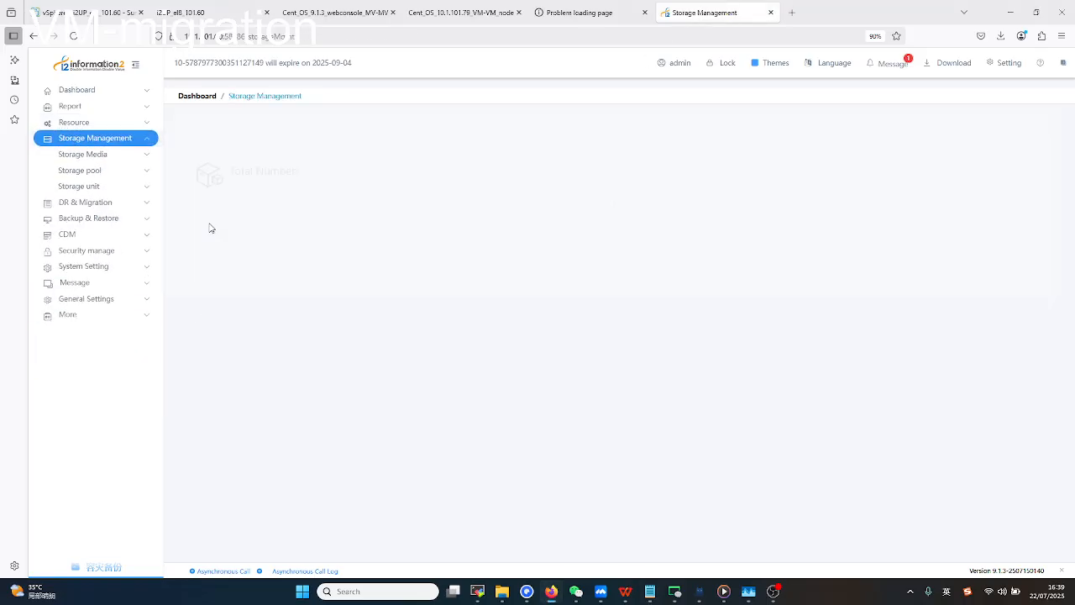
left_click(113, 175)
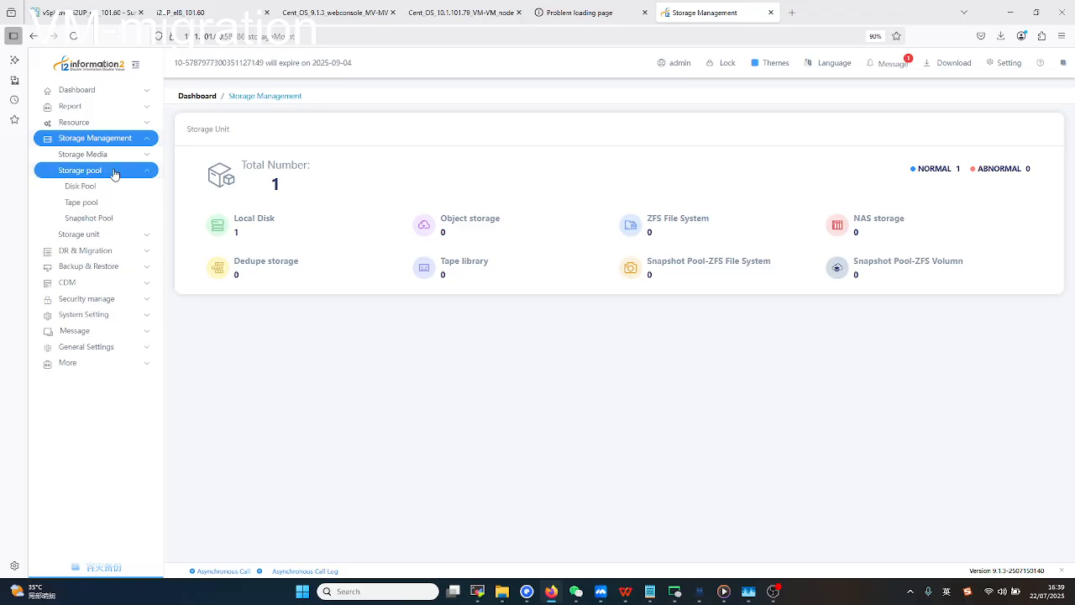
left_click(111, 185)
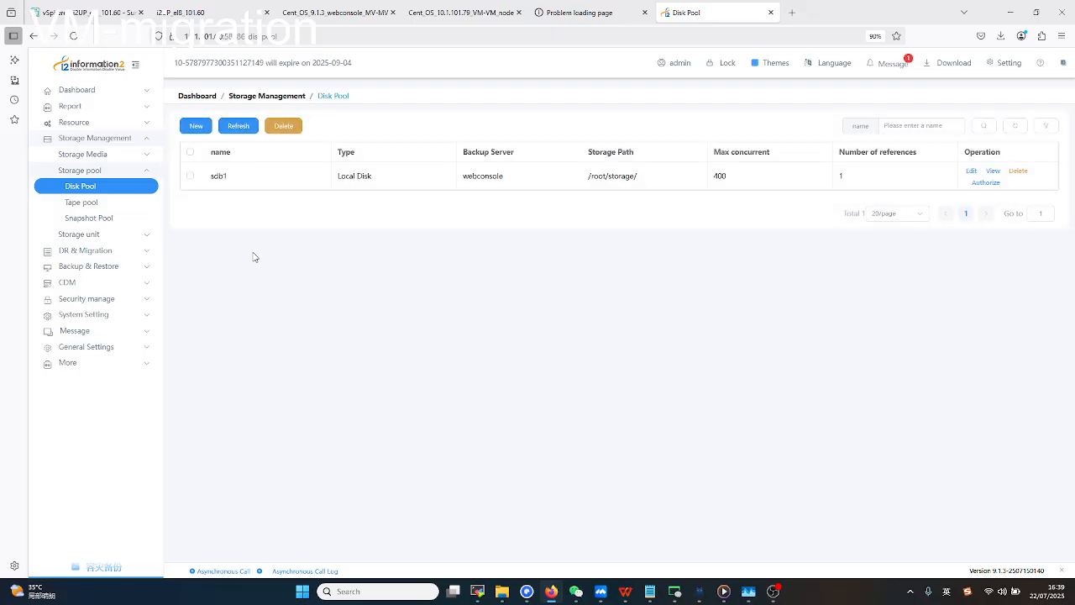
left_click(971, 172)
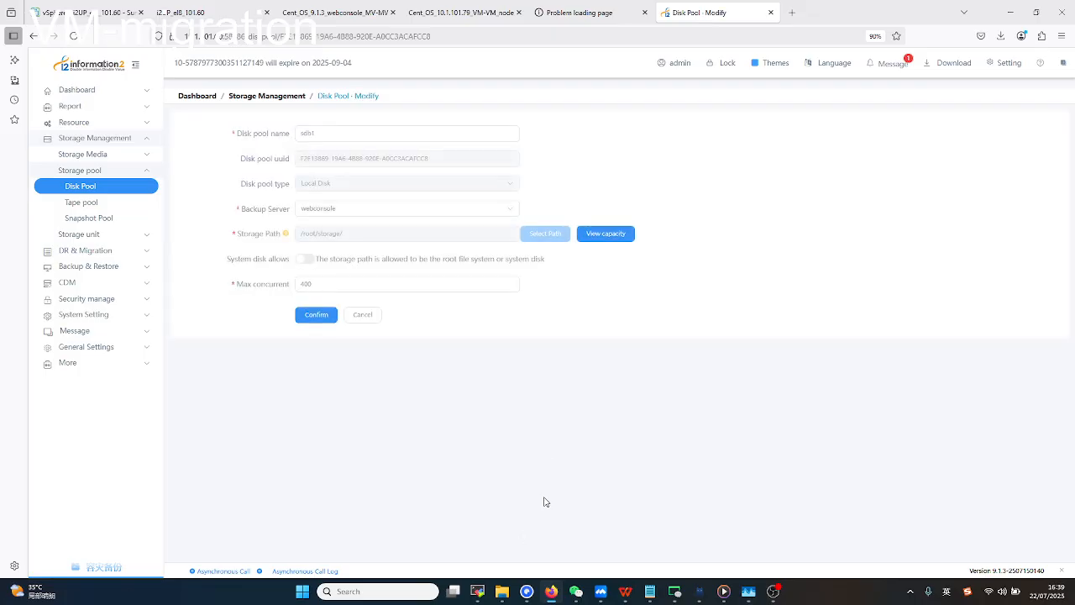
Look over the deployment commands in the notes, then return to the sdb1 edit page.
left_click(209, 14)
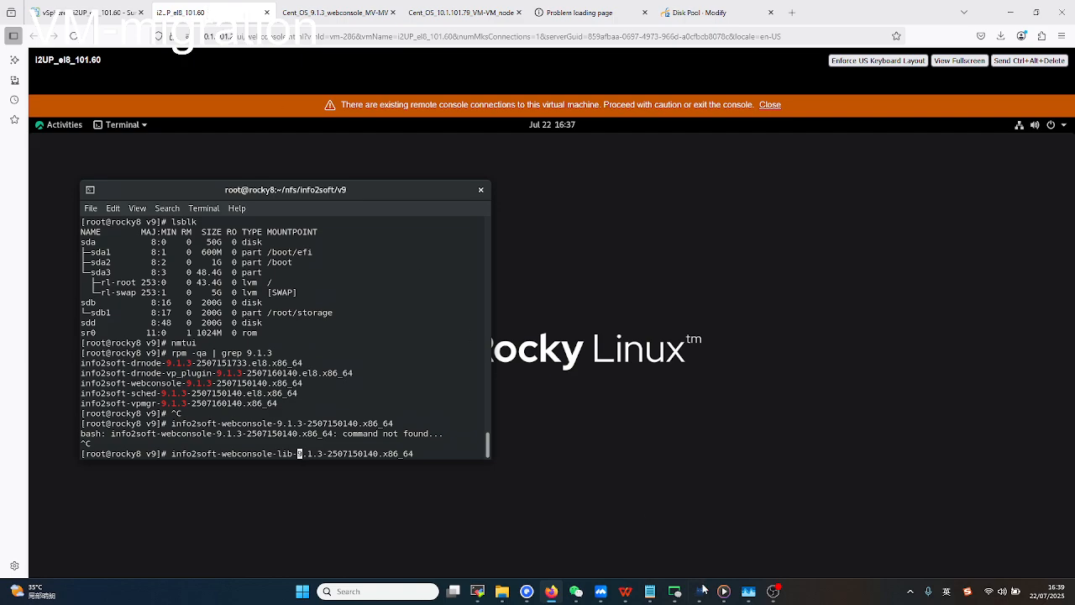
left_click(649, 591)
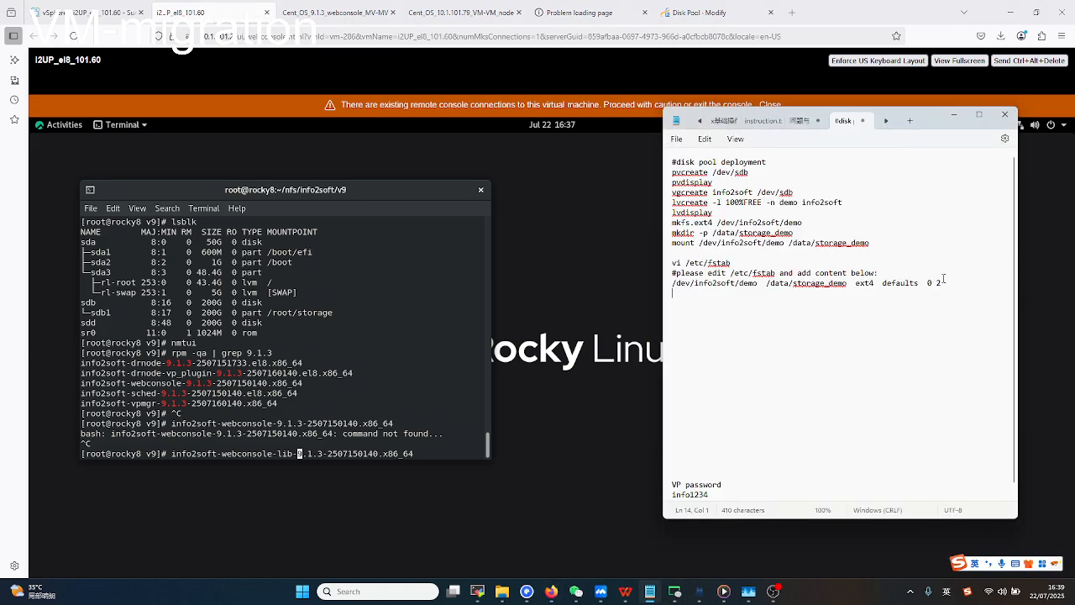
left_click_drag(943, 280, 672, 161)
left_click(696, 13)
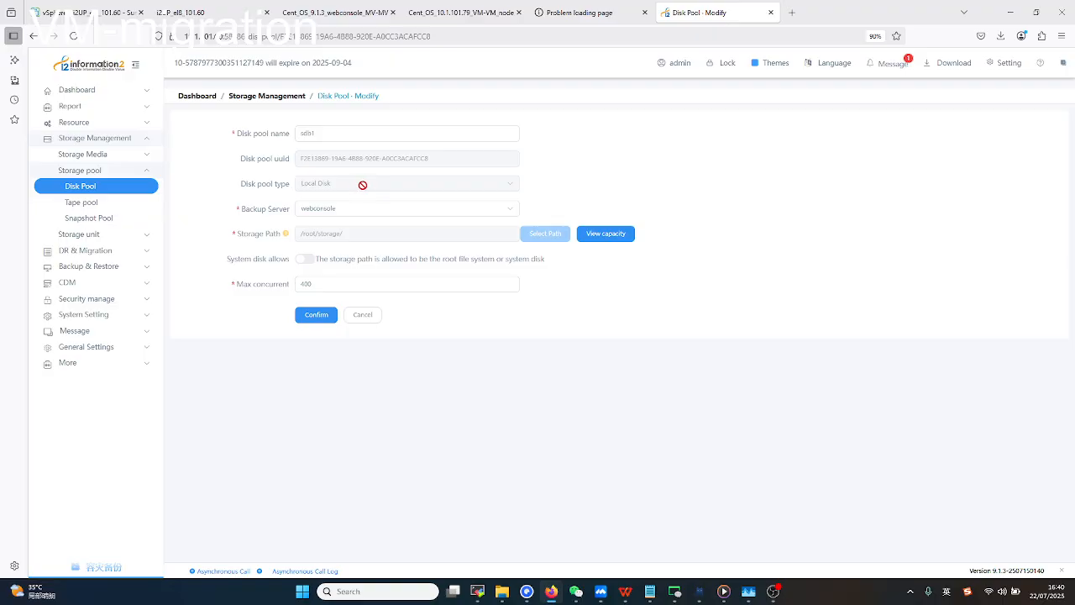
Cancel the sdb1 edit without changes and start a new disk pool.
left_click(336, 133)
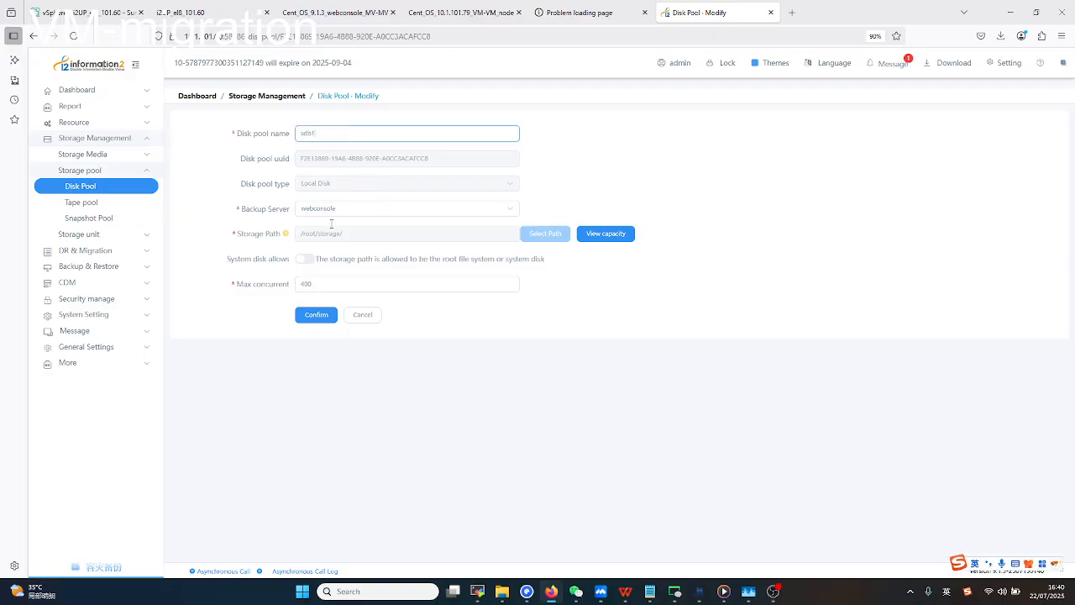
left_click(365, 316)
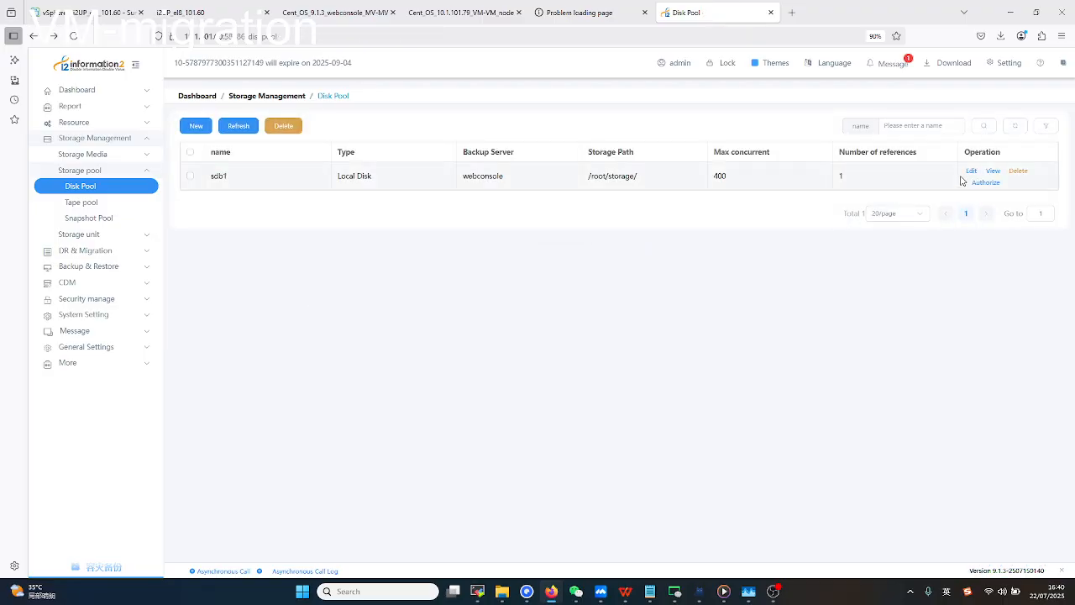
left_click(195, 125)
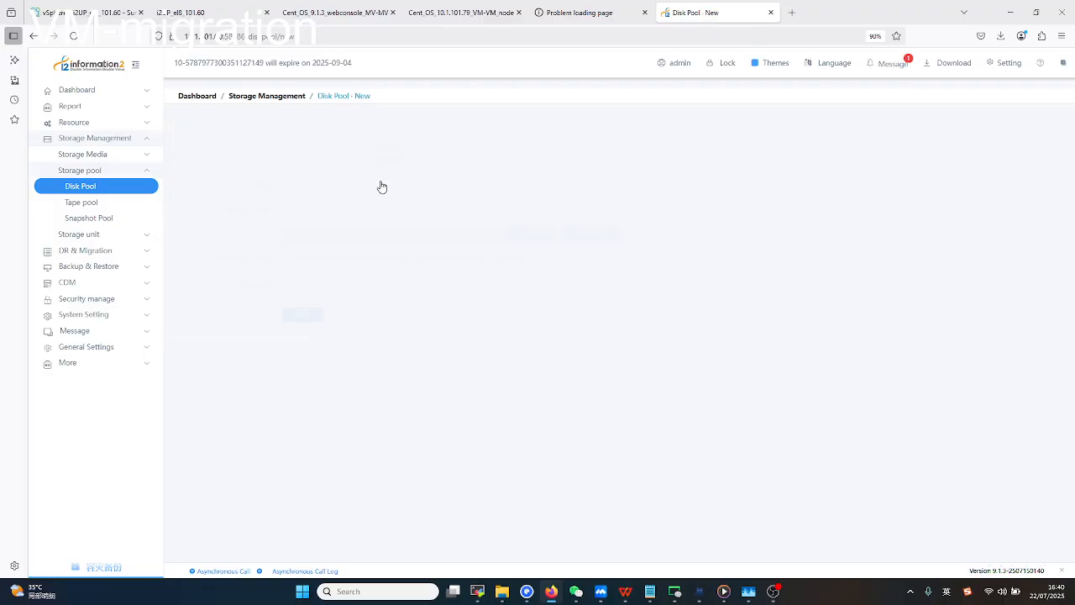
Keep the new pool's type as Local Disk, set backup server webconsole, and browse for a storage path.
left_click(360, 132)
left_click(354, 158)
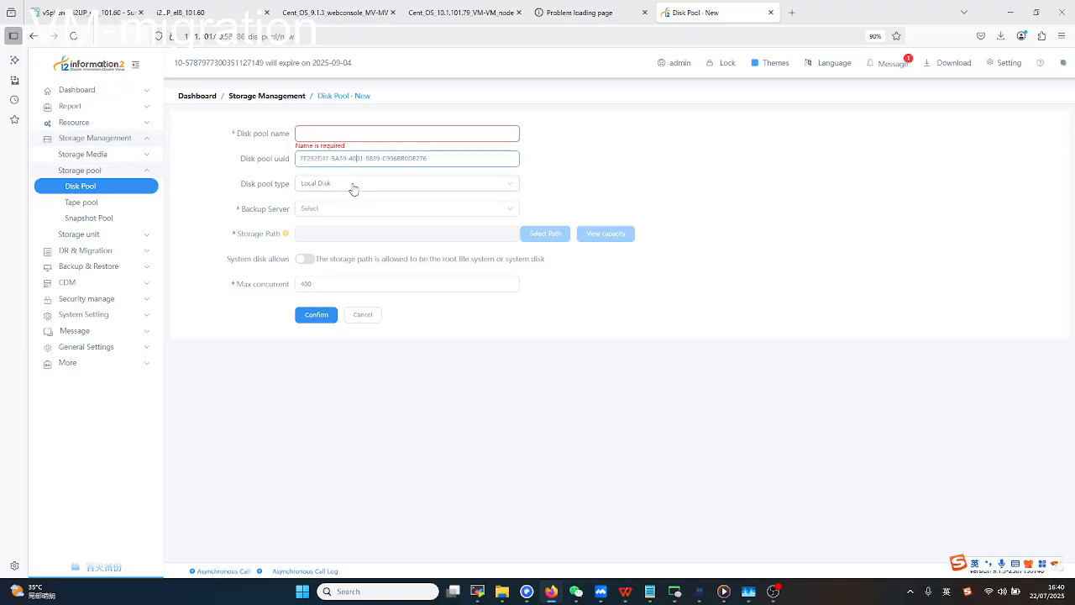
left_click(353, 184)
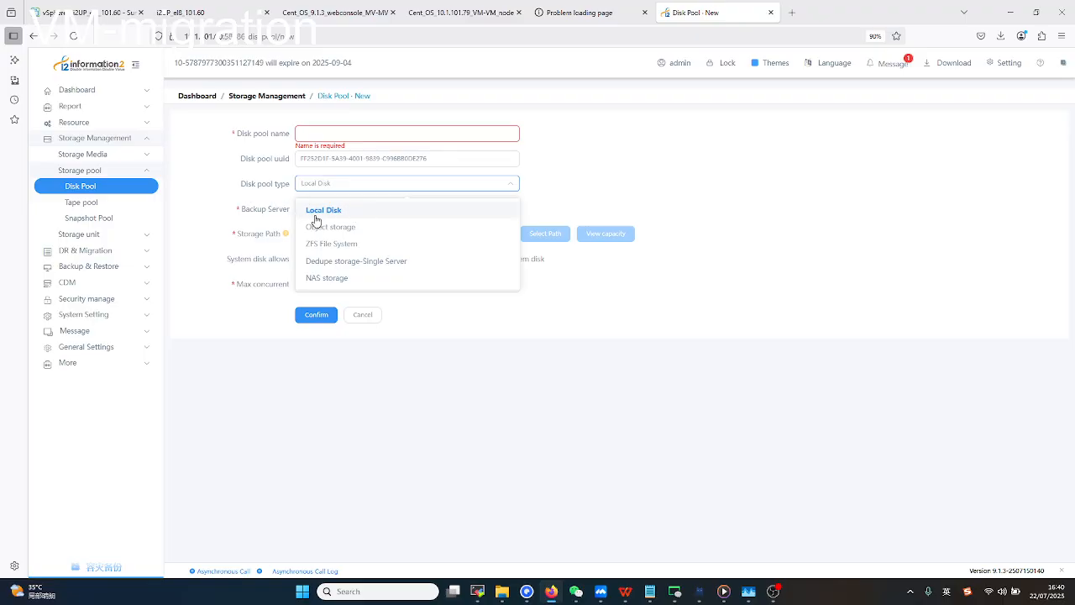
left_click(345, 211)
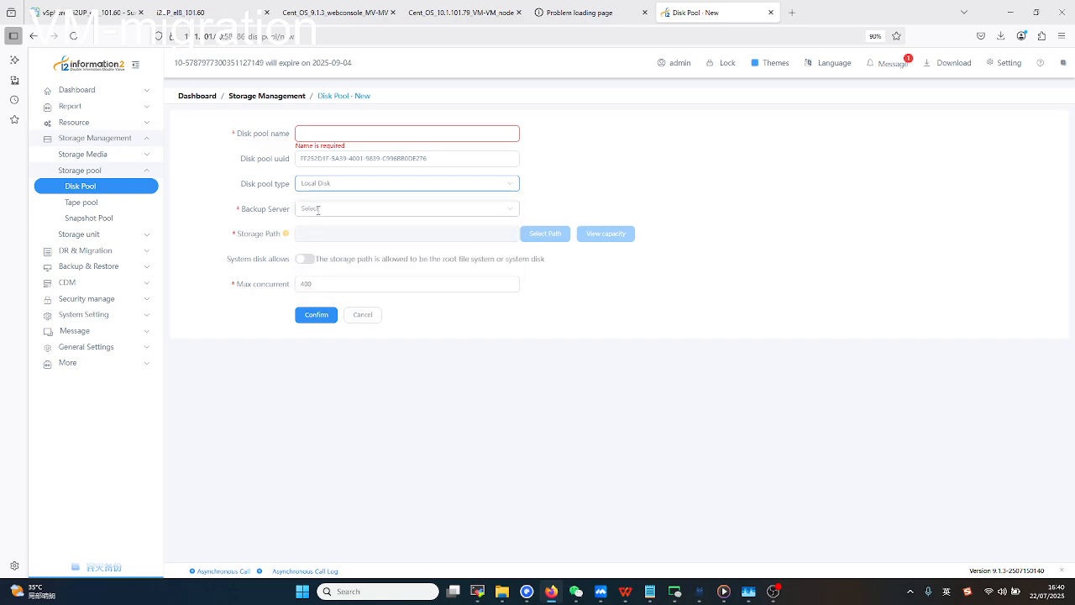
left_click(333, 210)
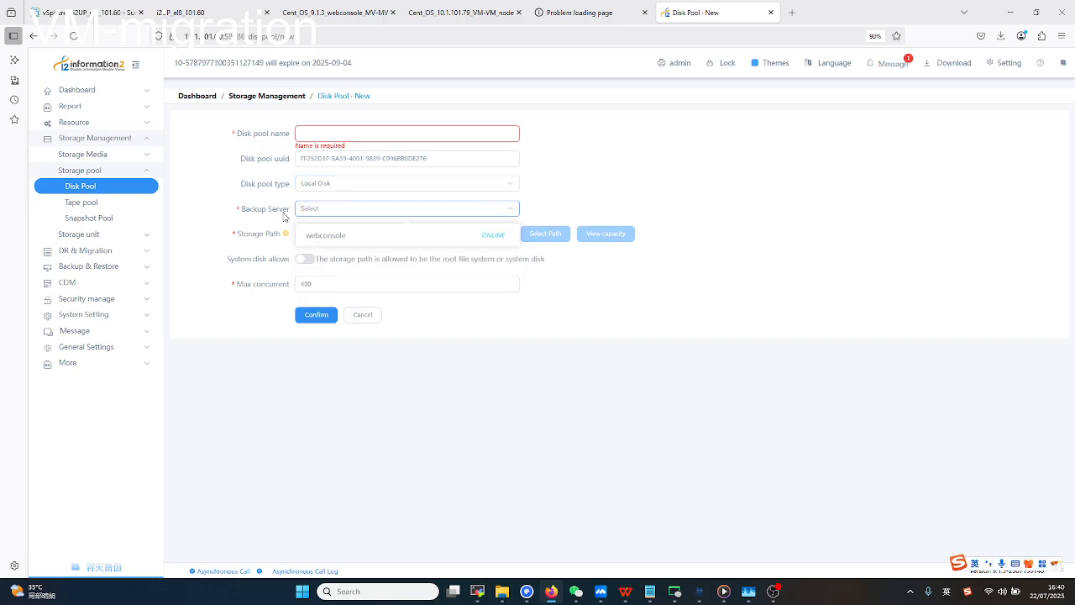
left_click(374, 242)
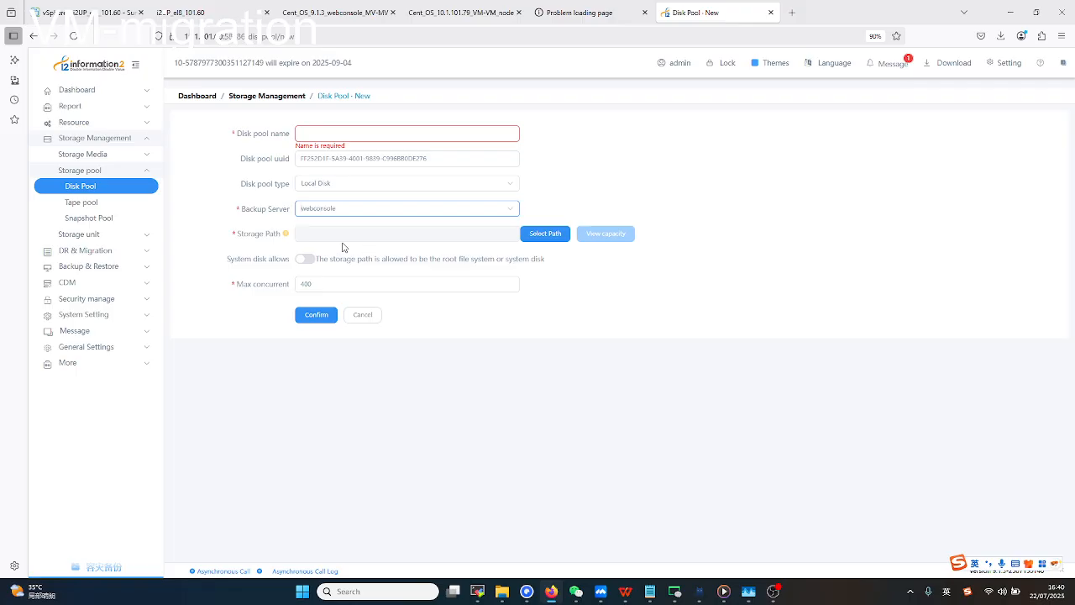
left_click(542, 238)
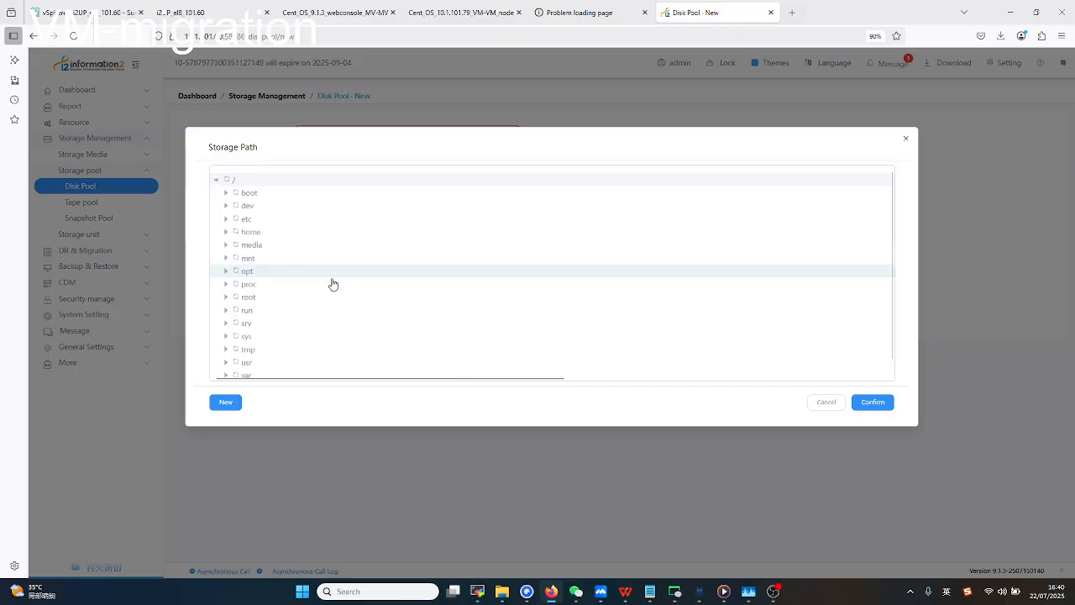
Check the /data/storage_demo mount path in the deployment notes.
left_click(653, 595)
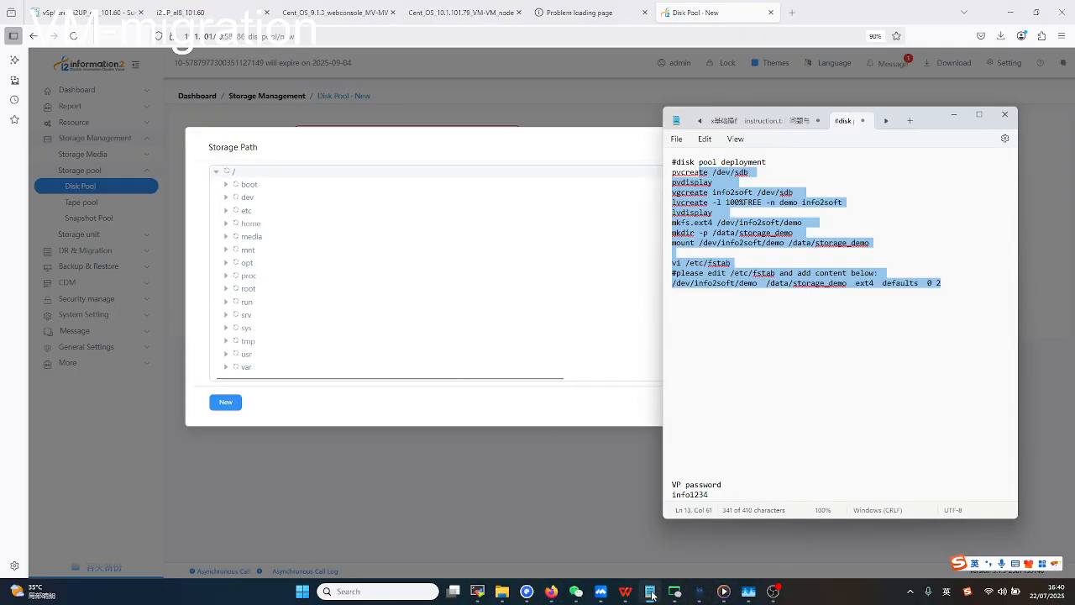
left_click(799, 298)
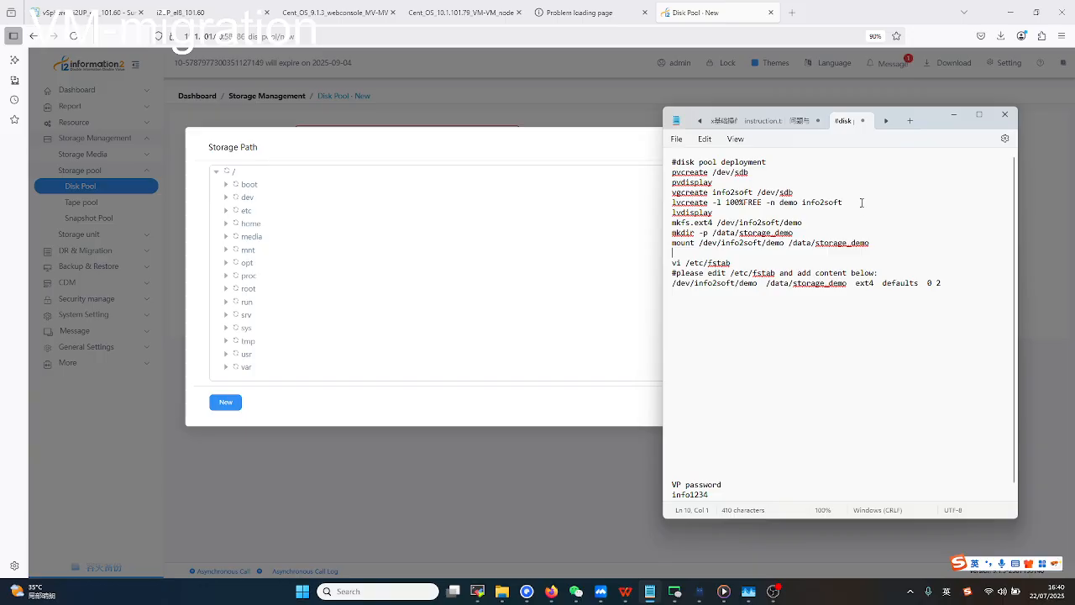
left_click_drag(879, 243, 790, 242)
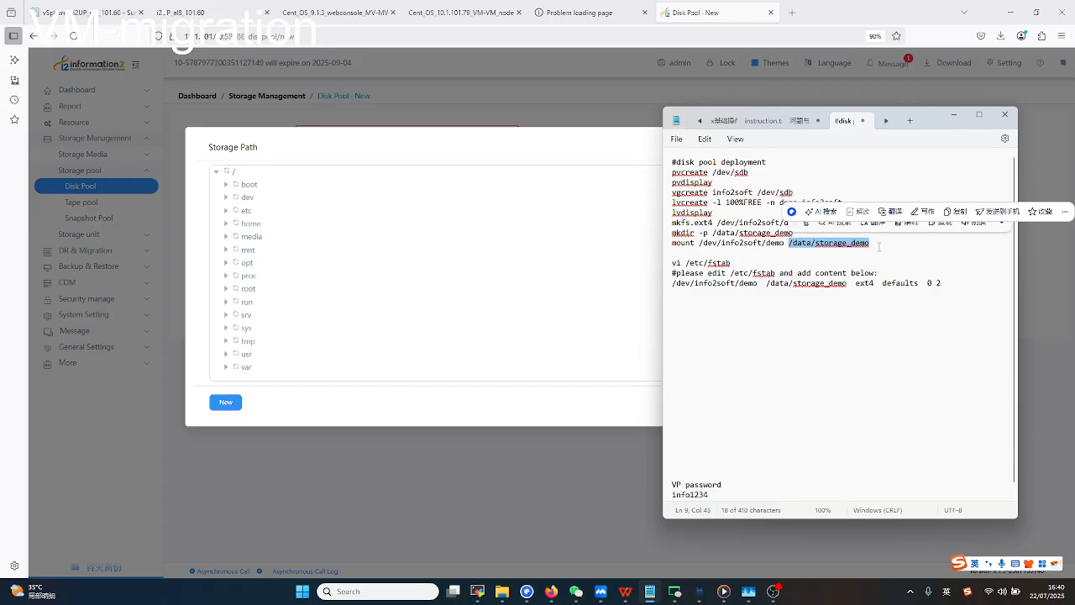
left_click(876, 242)
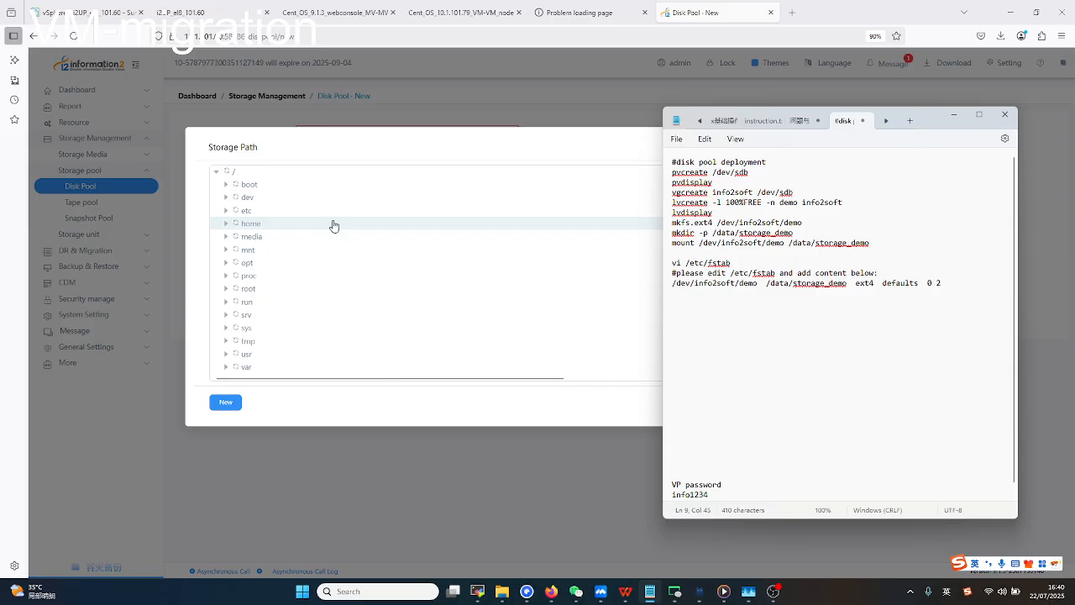
Cancel the Storage Path browser and then the Disk Pool - New form.
left_click(315, 411)
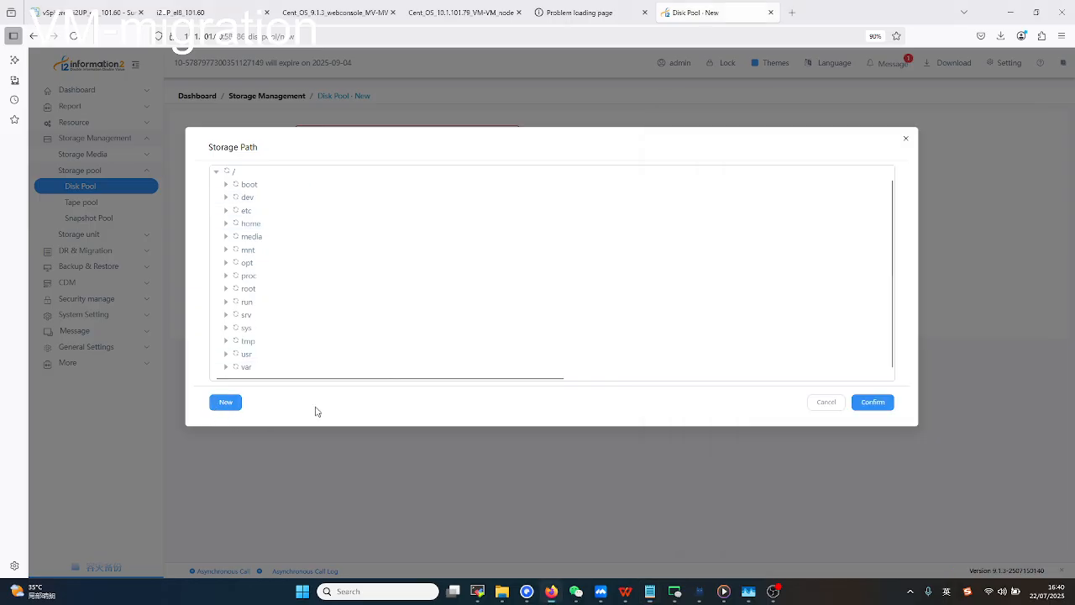
left_click(830, 406)
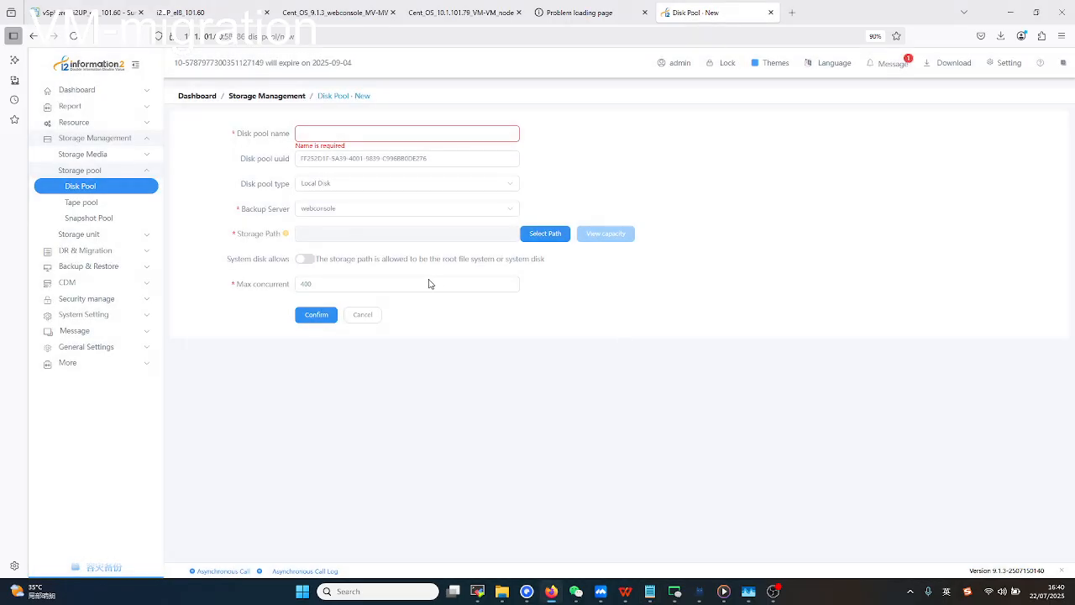
left_click(363, 316)
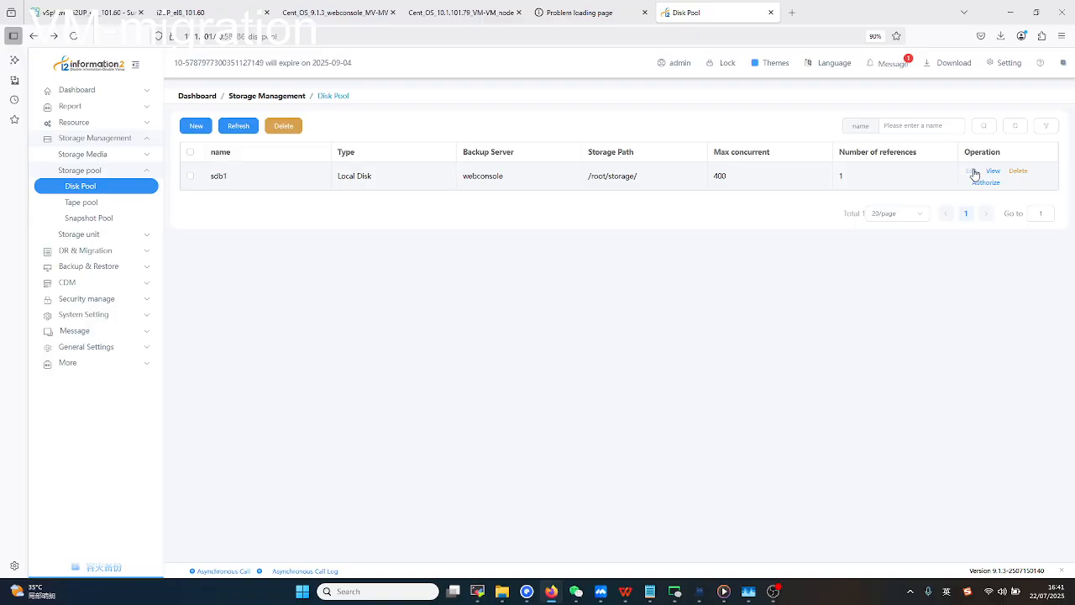
Open sdb1's edit page, then go to Storage unit and open the New storage unit form.
left_click(974, 173)
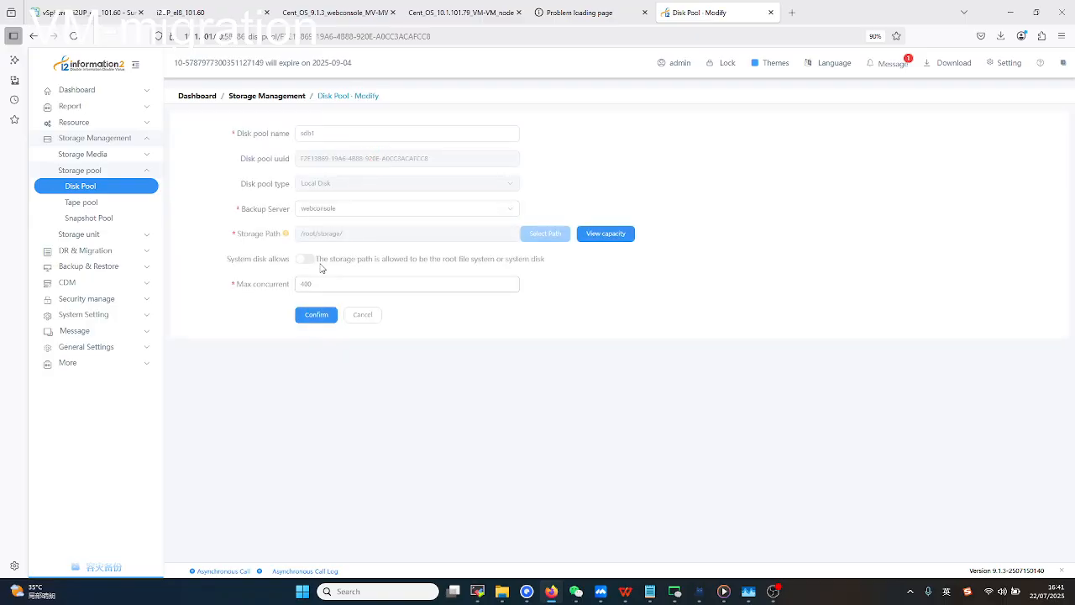
left_click(119, 235)
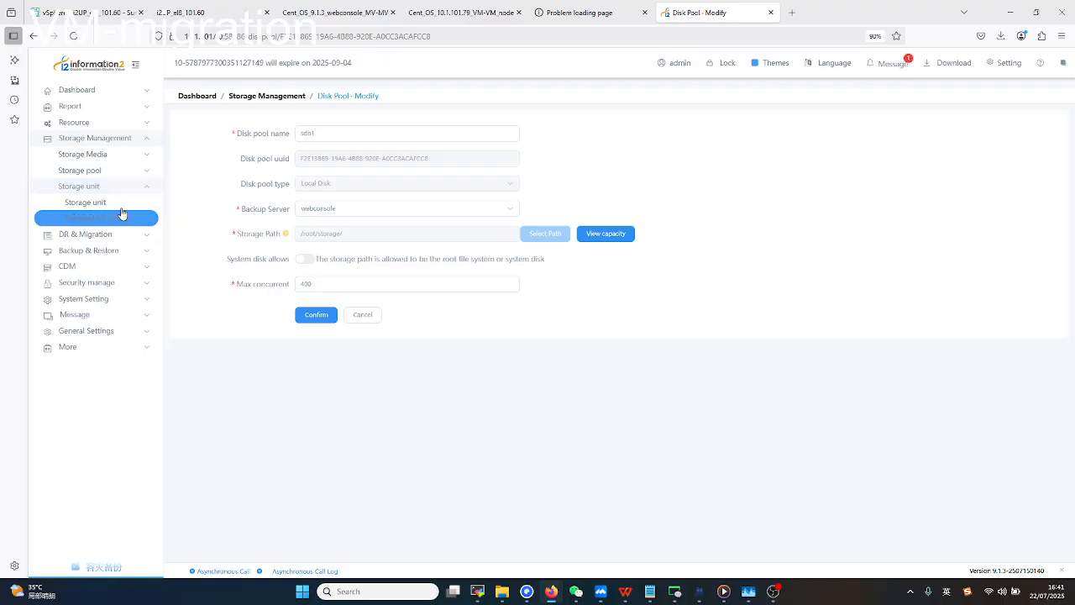
left_click(120, 206)
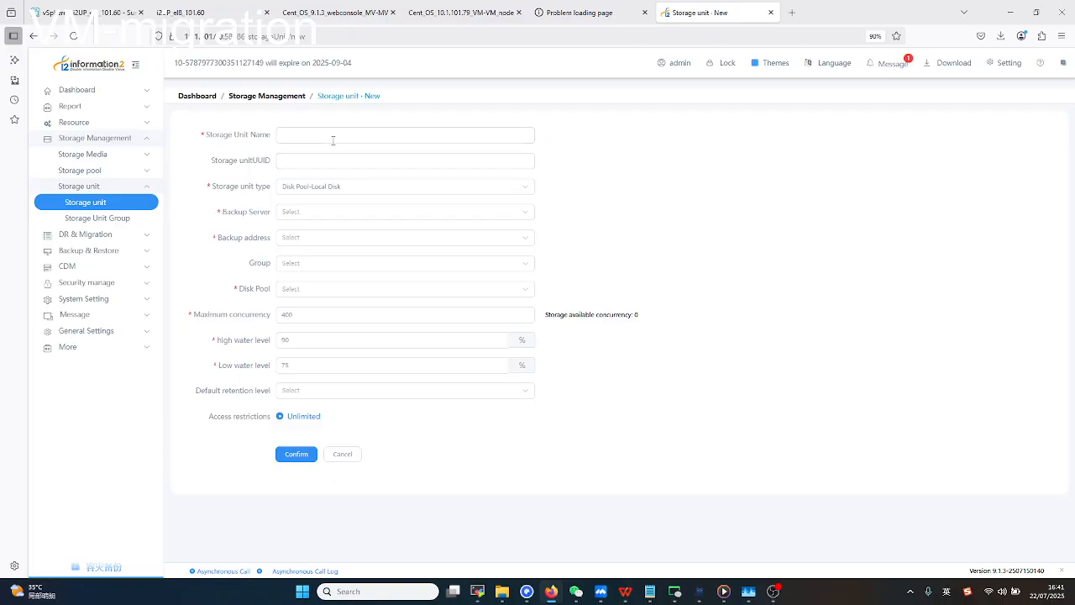
Fill the storage unit form with webconsole, address 10.1.101.60 and disk pool sdb1, then leave it unsaved.
left_click(334, 136)
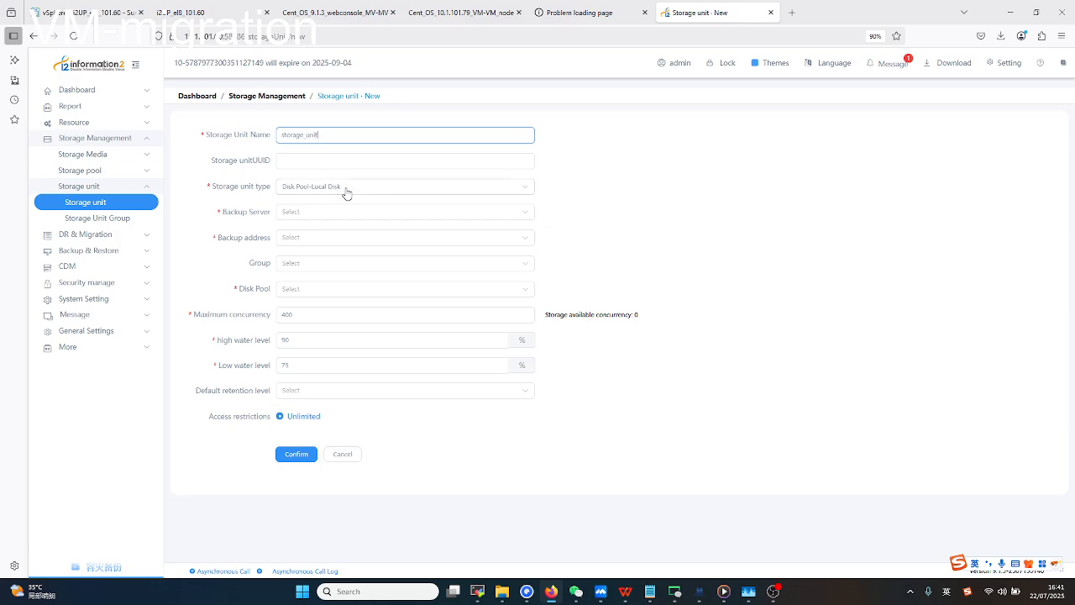
left_click(332, 211)
left_click(326, 241)
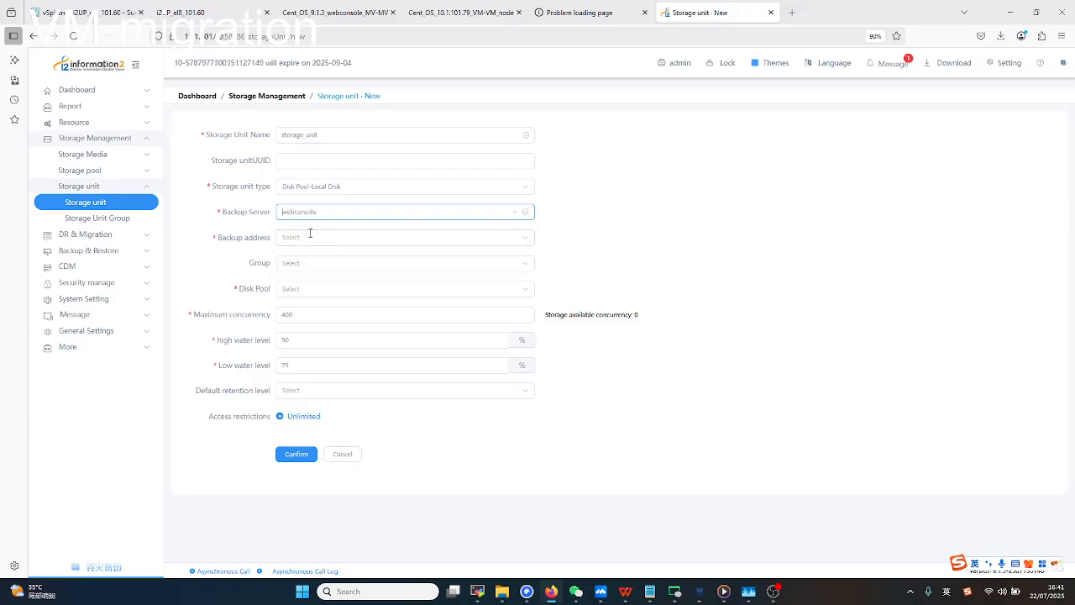
left_click(311, 238)
left_click(318, 263)
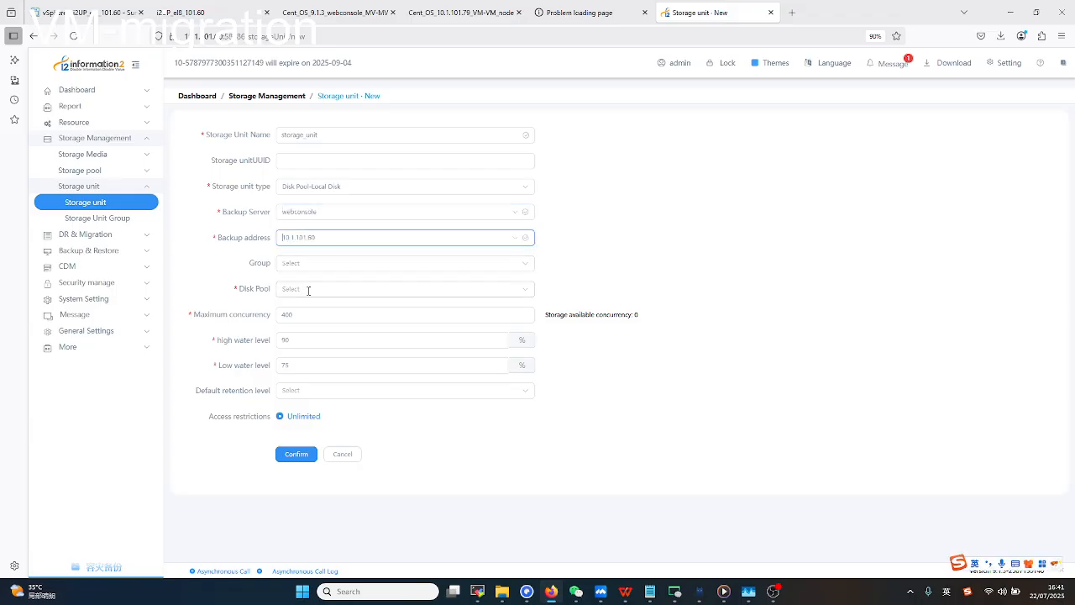
left_click(372, 288)
left_click(311, 316)
left_click(312, 315)
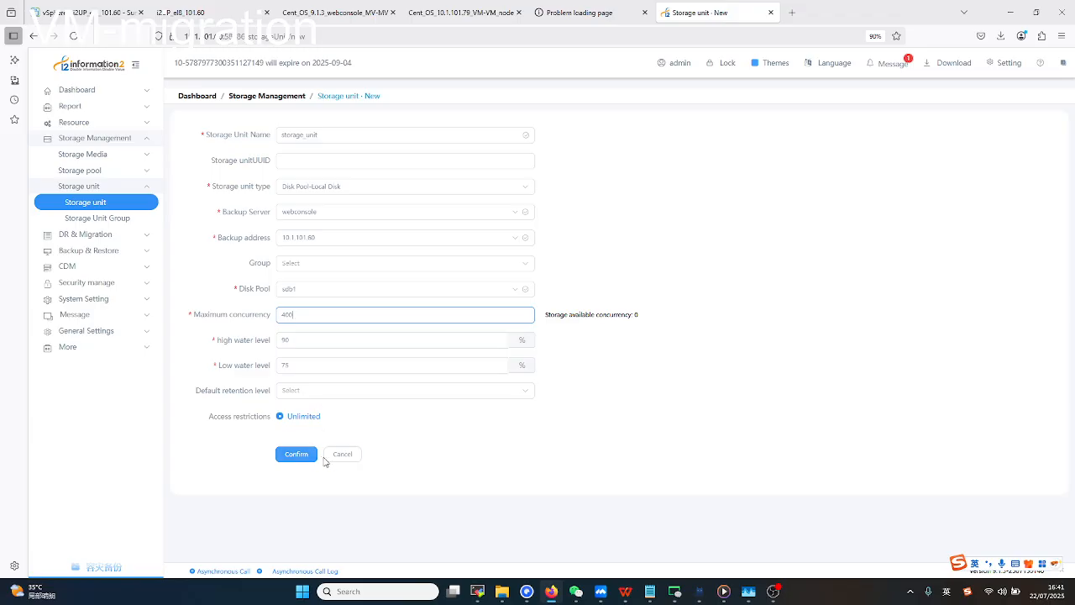
left_click(332, 455)
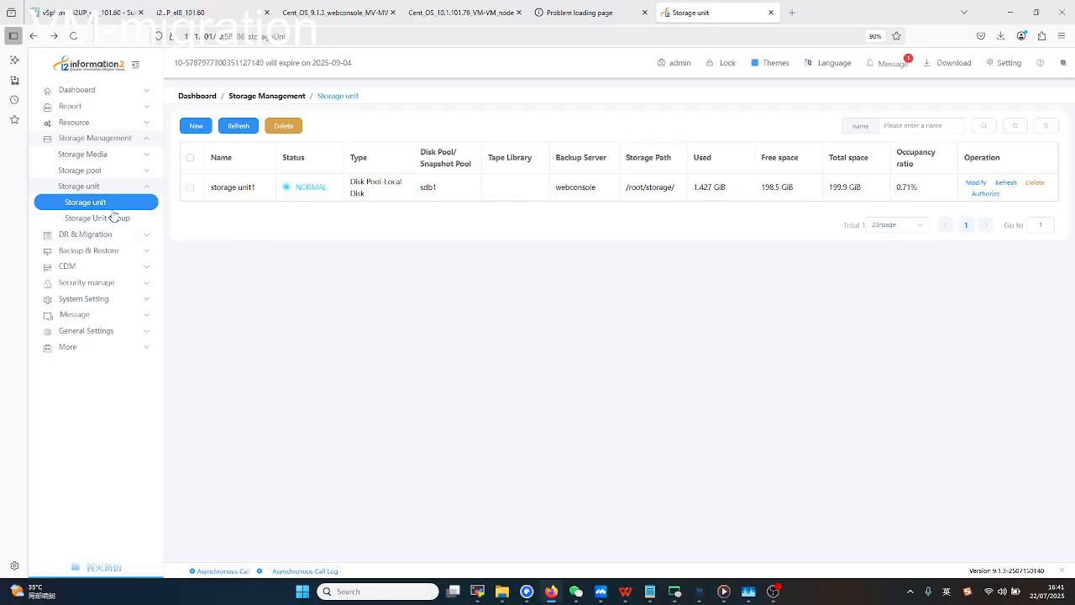
left_click(129, 124)
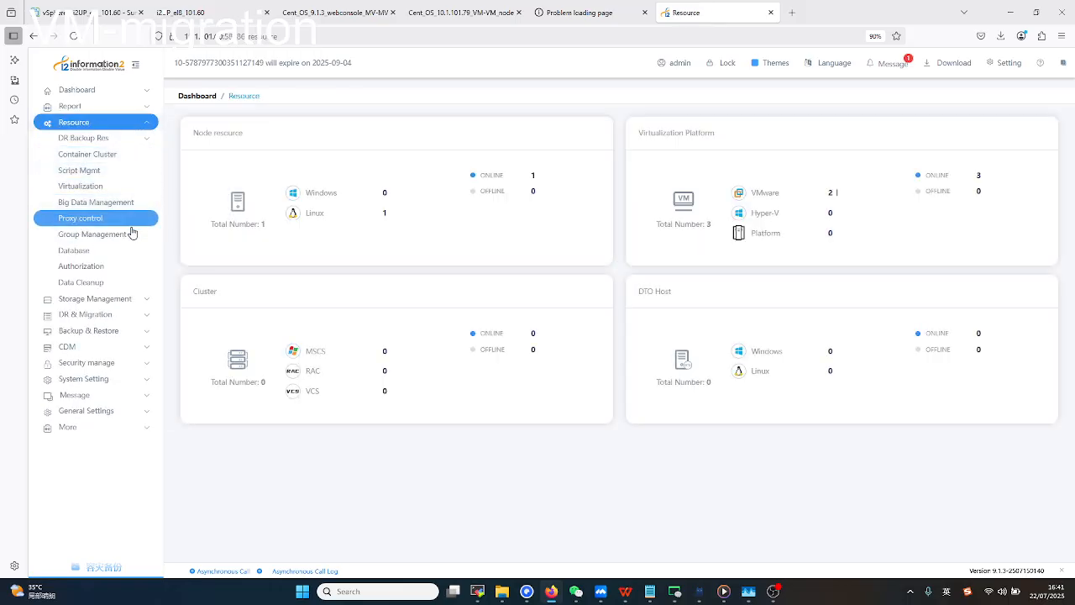
left_click(85, 190)
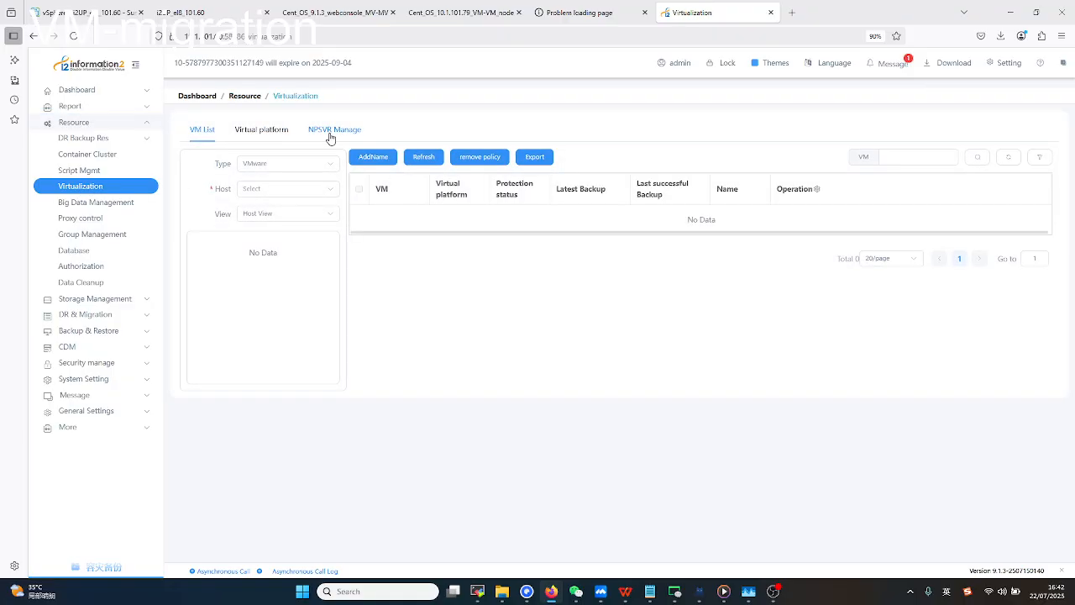
left_click(330, 136)
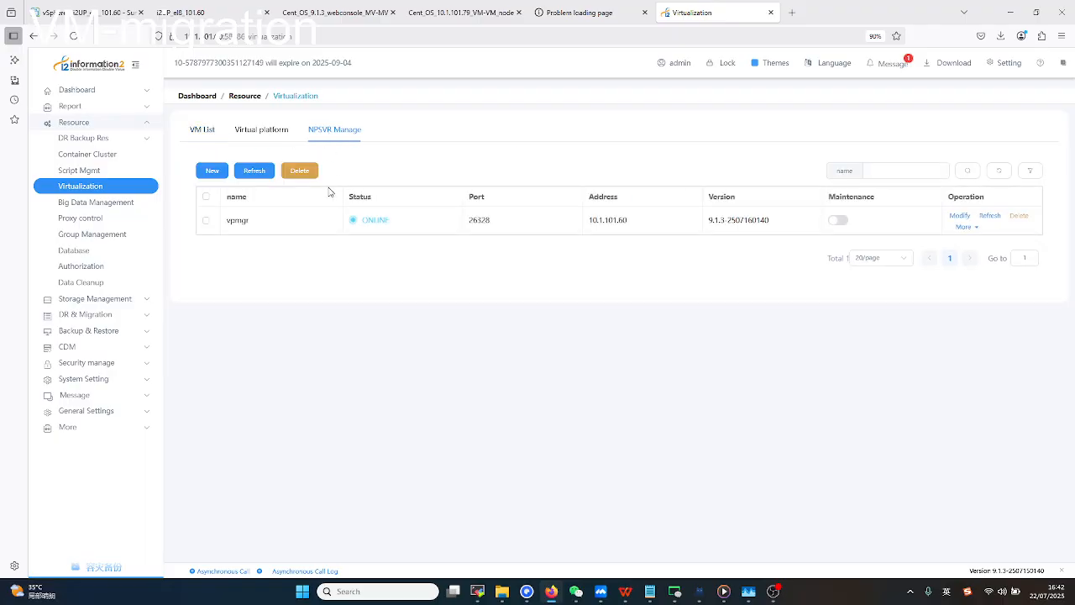
left_click(214, 171)
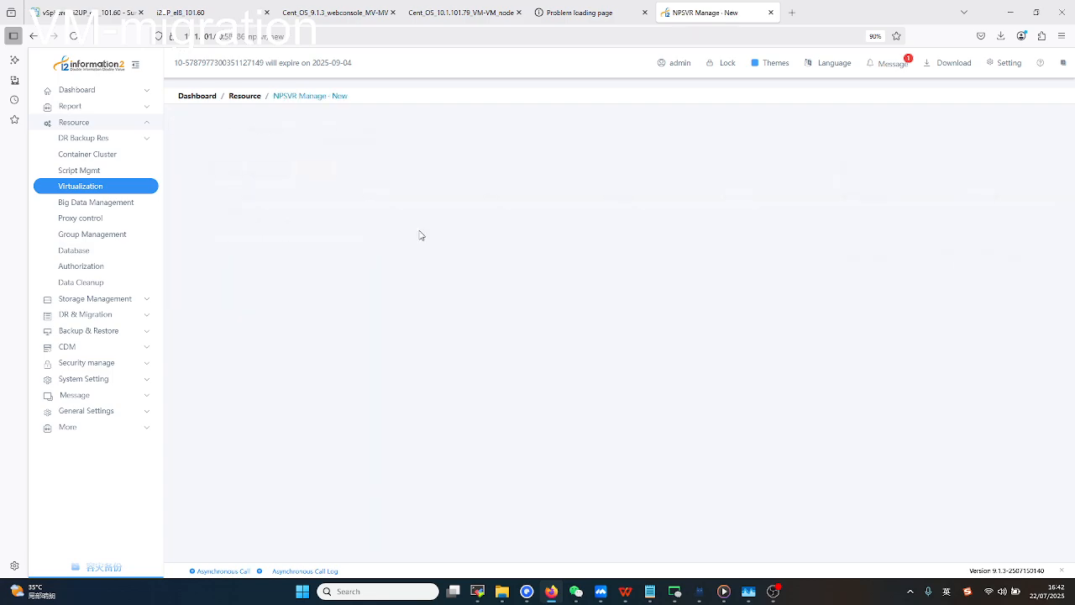
left_click(341, 148)
left_click(344, 172)
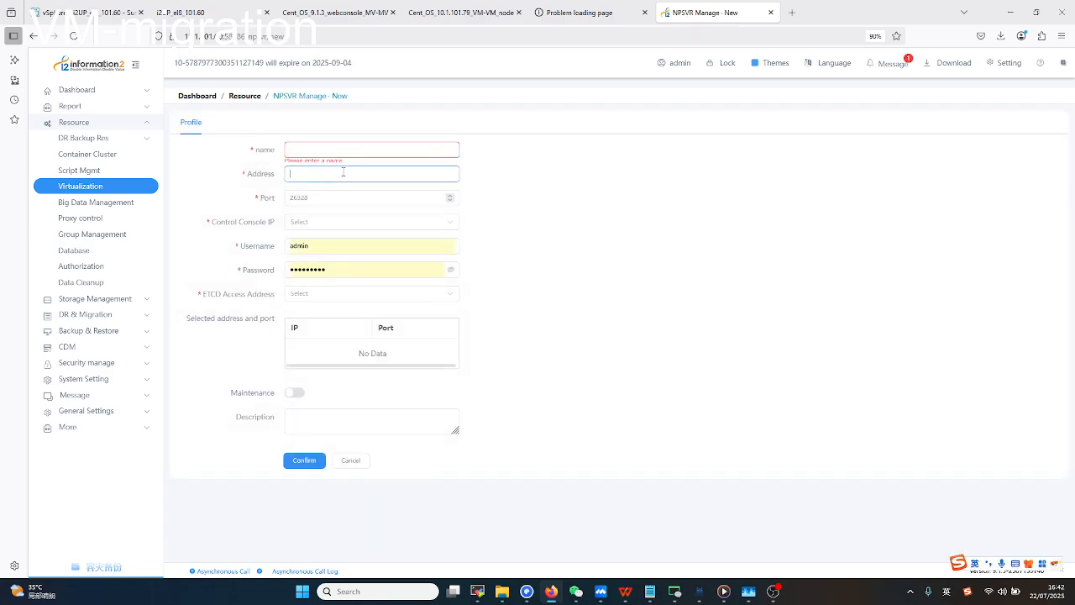
left_click(341, 149)
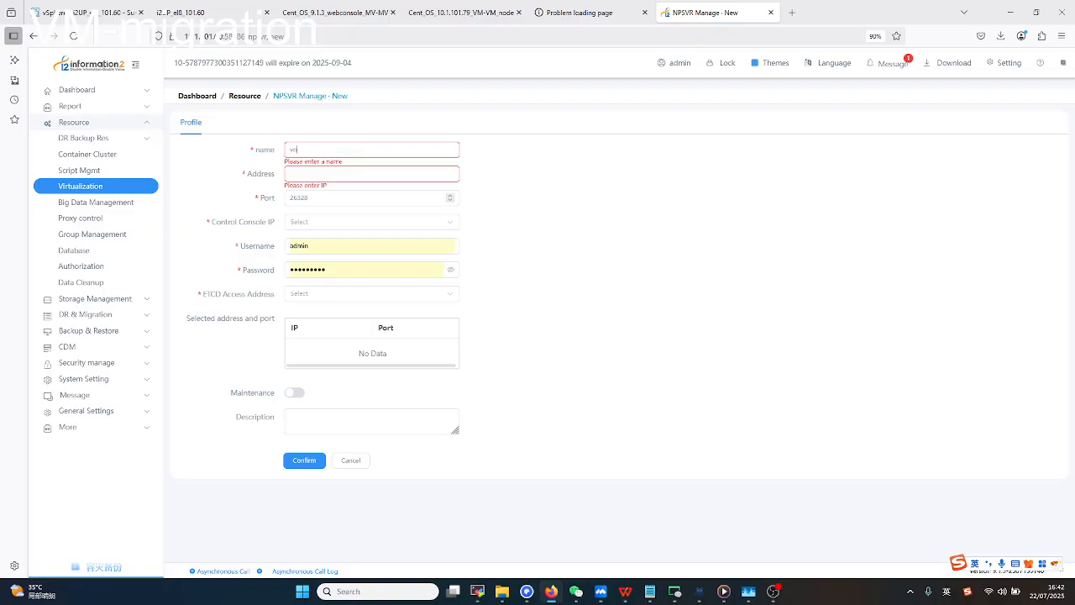
left_click(321, 173)
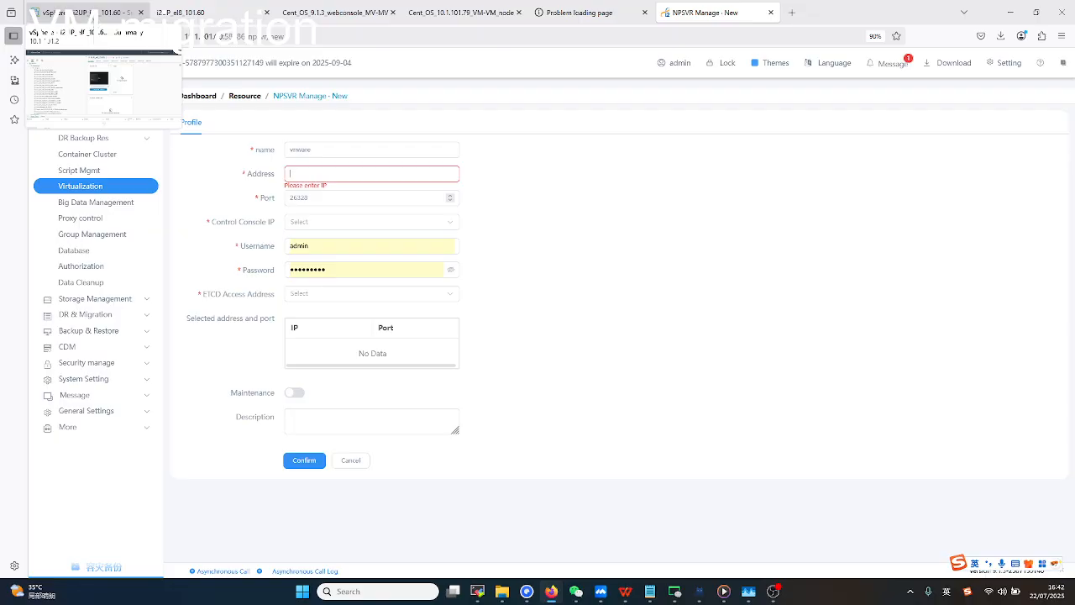
left_click(88, 15)
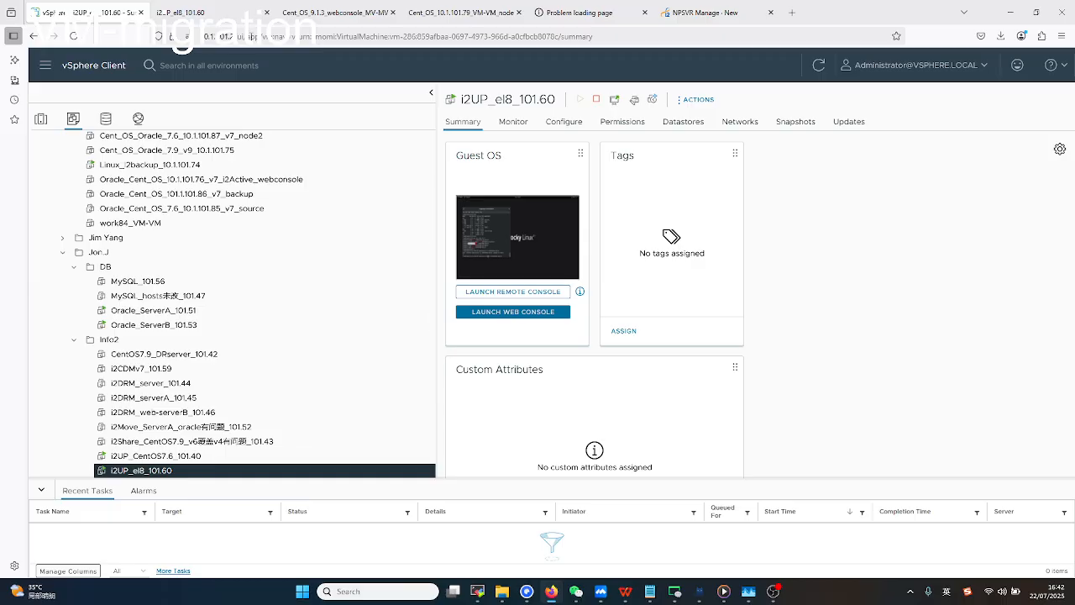
left_click(706, 13)
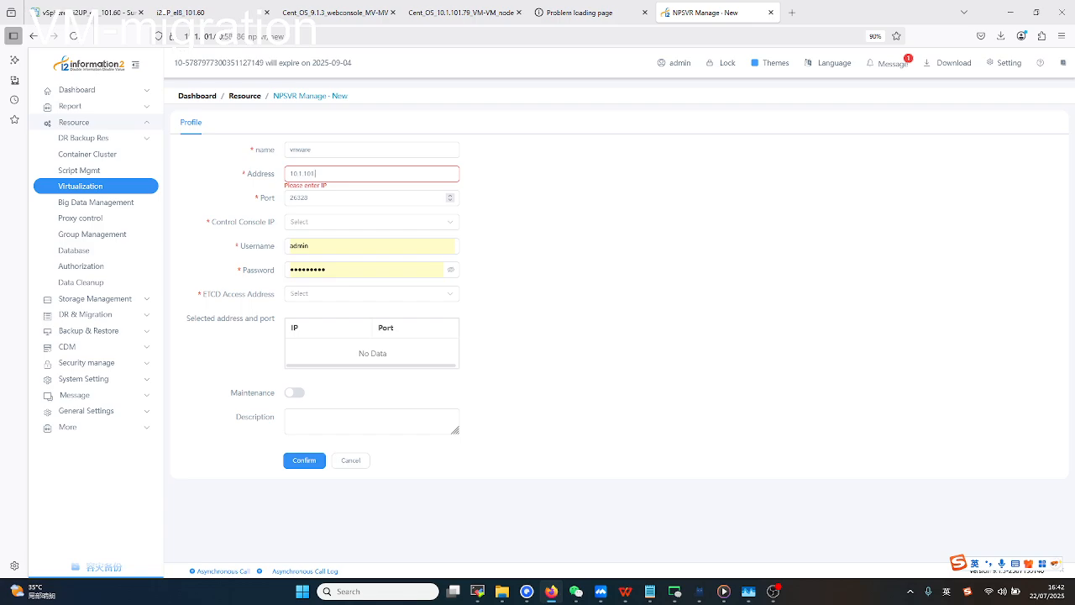
left_click(343, 246)
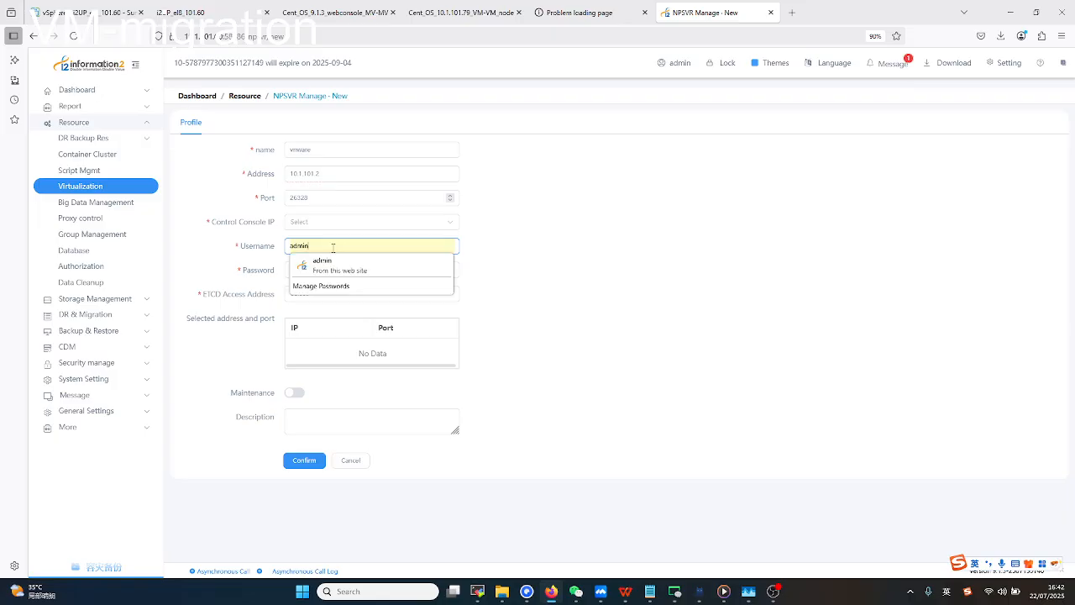
double_click(333, 247)
left_click(475, 273)
left_click_drag(360, 269, 276, 271)
left_click(542, 286)
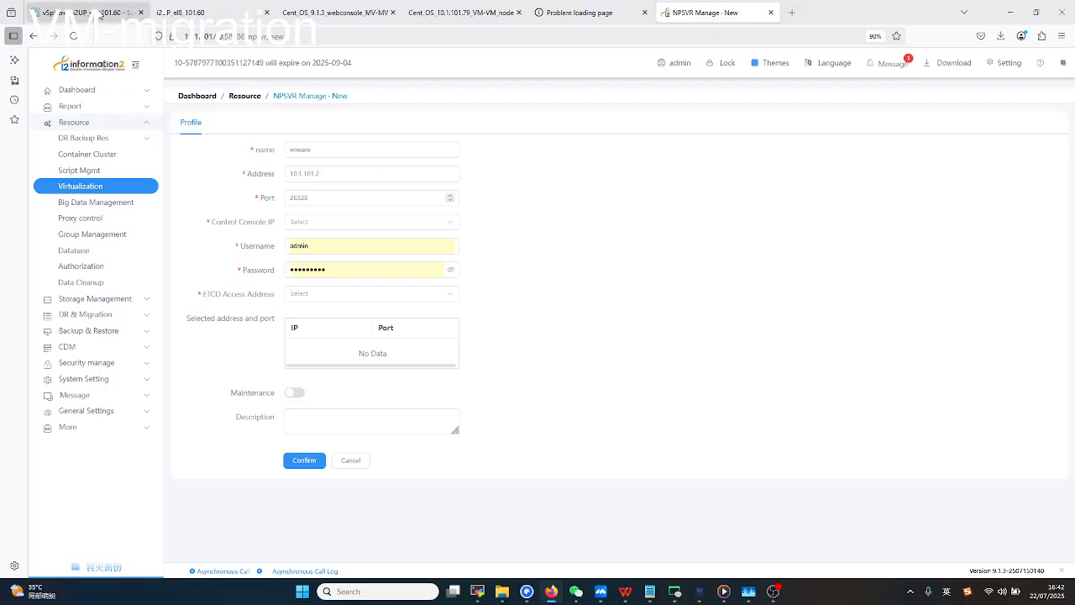
left_click(99, 15)
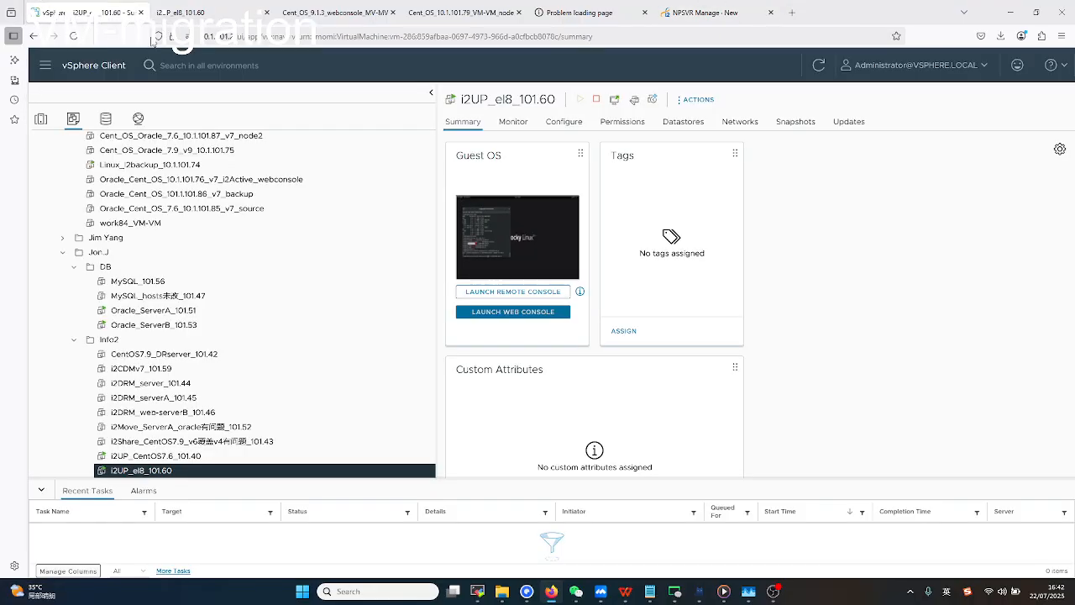
left_click(721, 14)
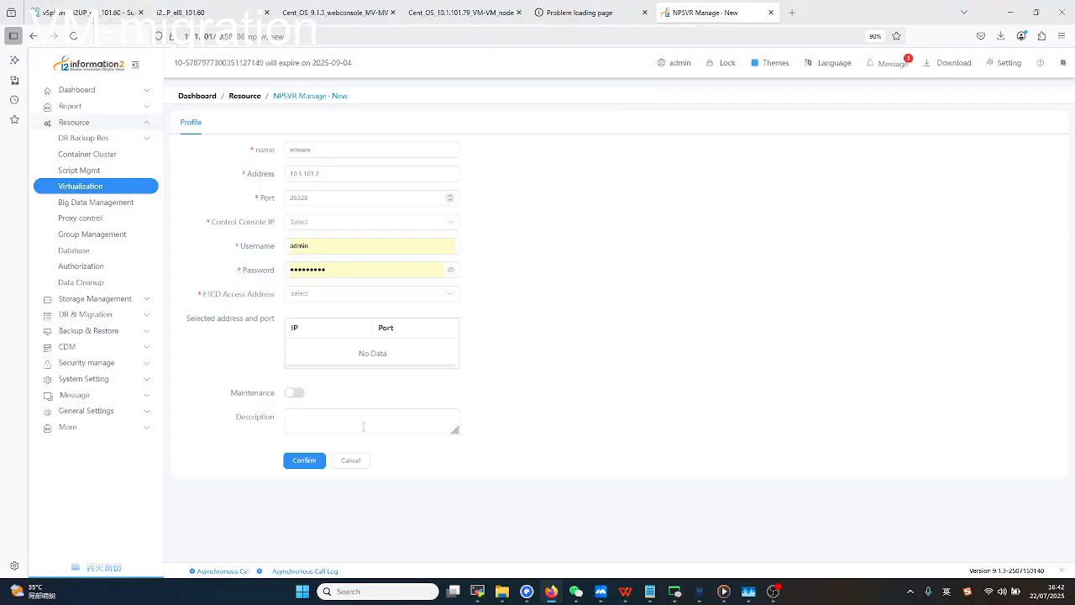
left_click(321, 293)
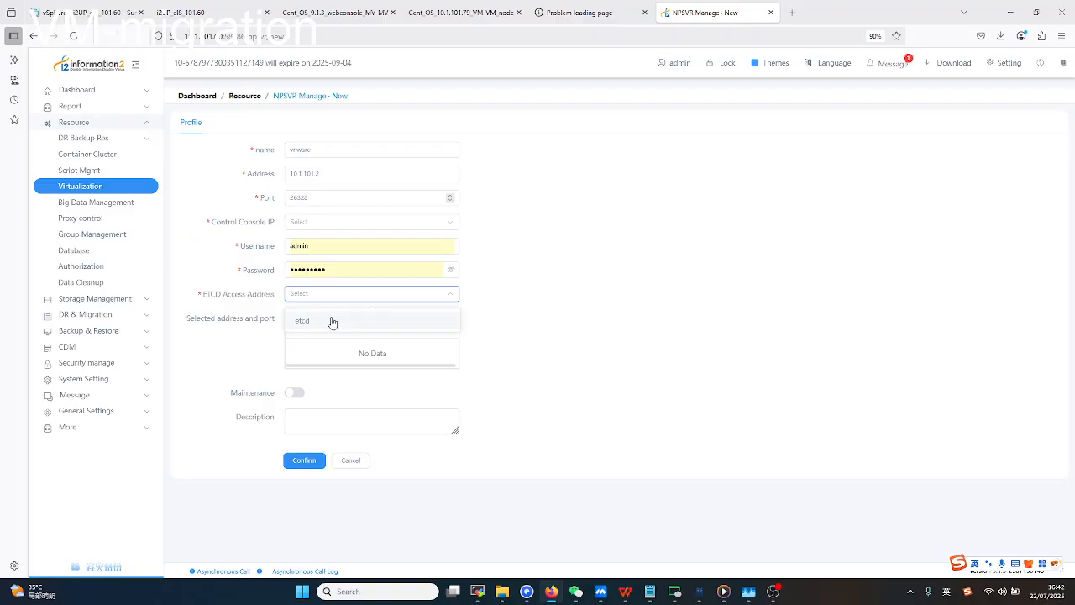
left_click(331, 319)
left_click(201, 297)
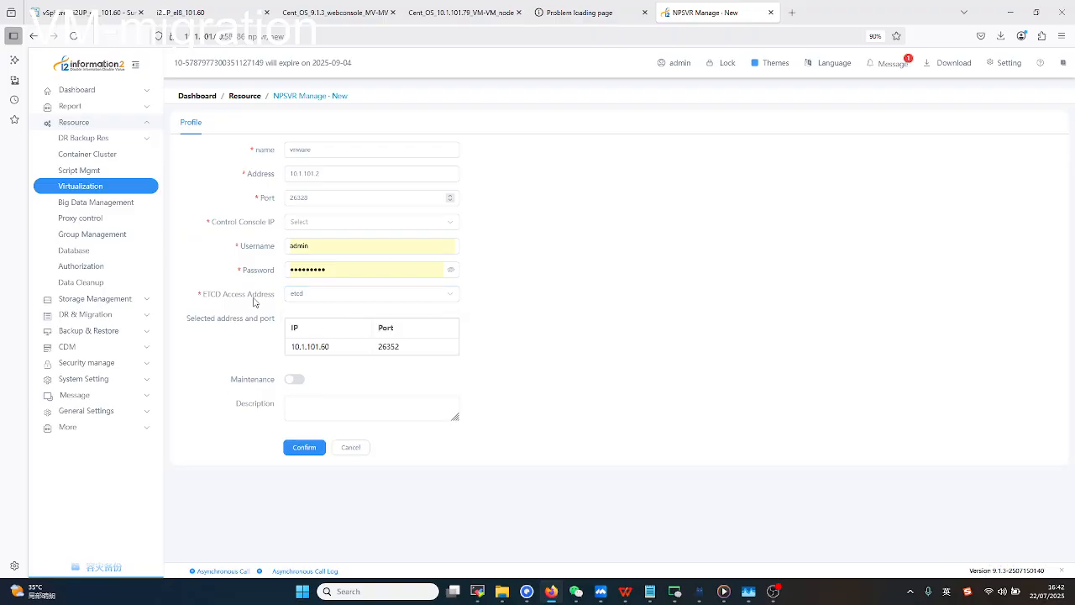
left_click(356, 449)
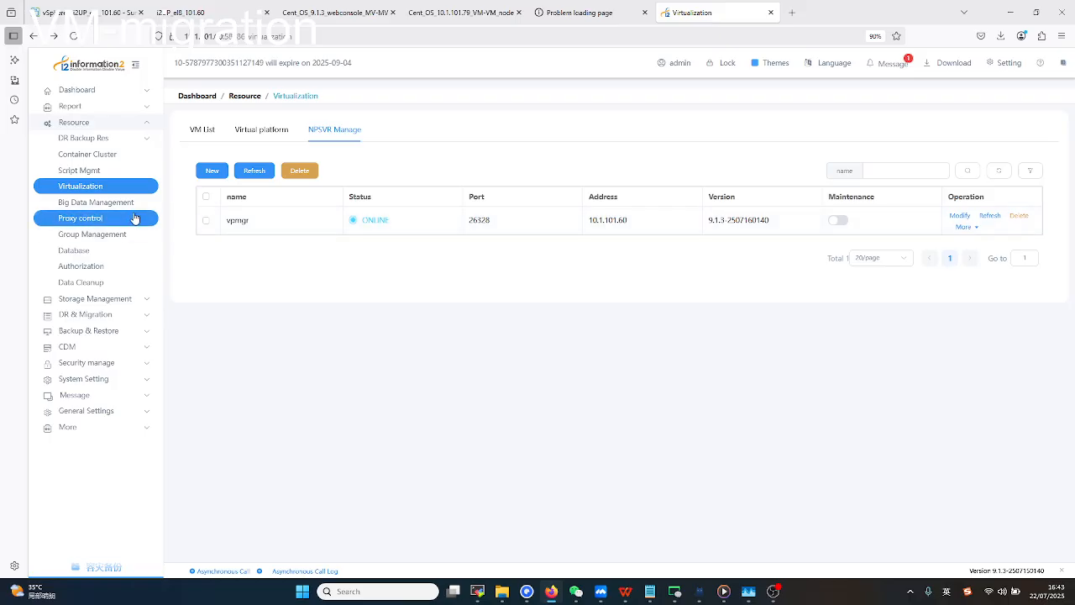
left_click(250, 136)
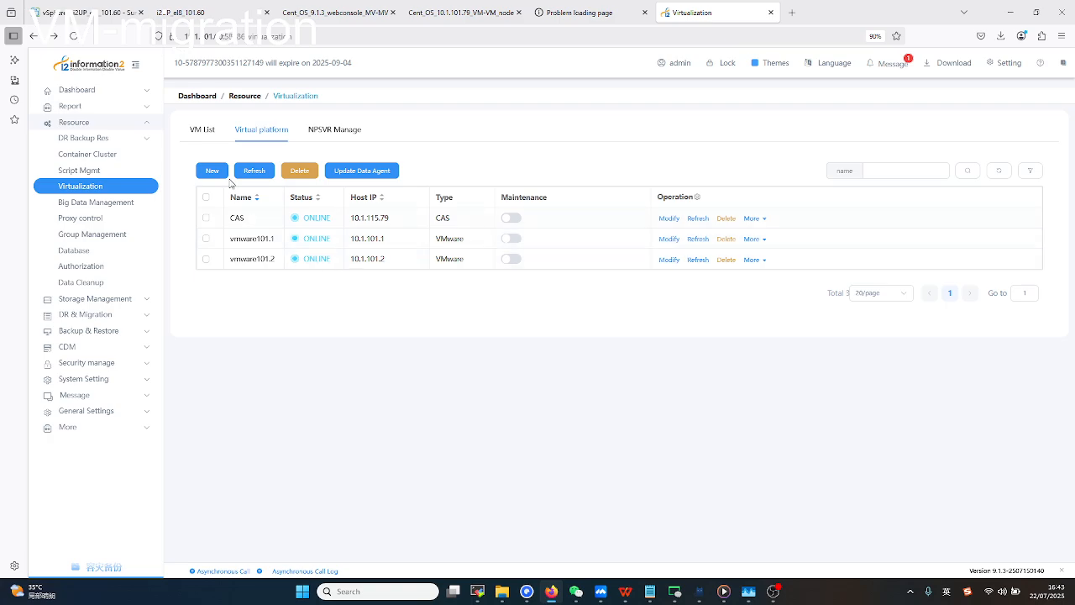
left_click(212, 171)
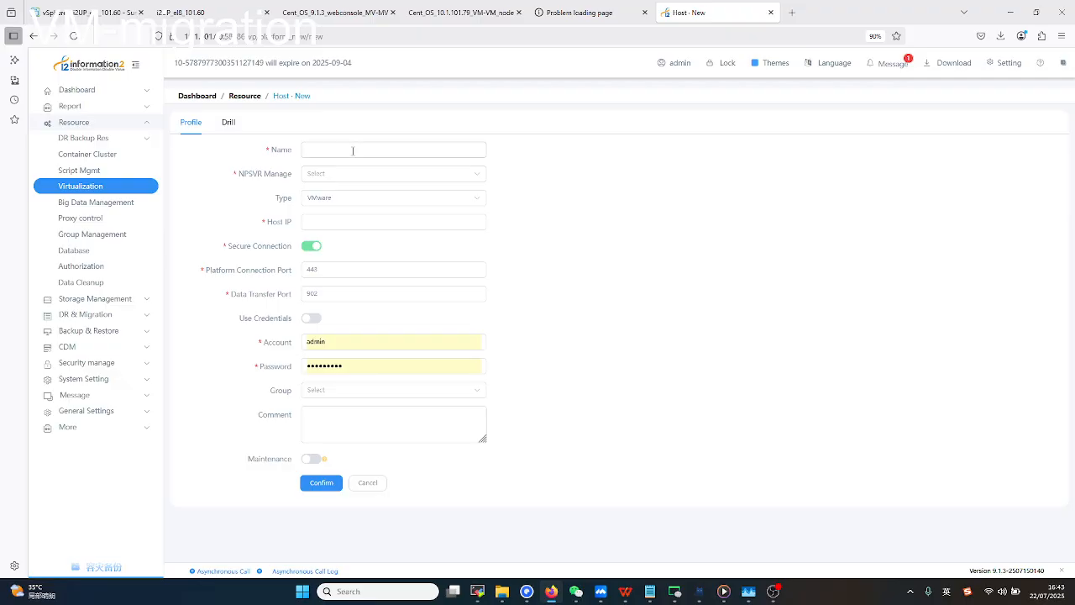
left_click(353, 151)
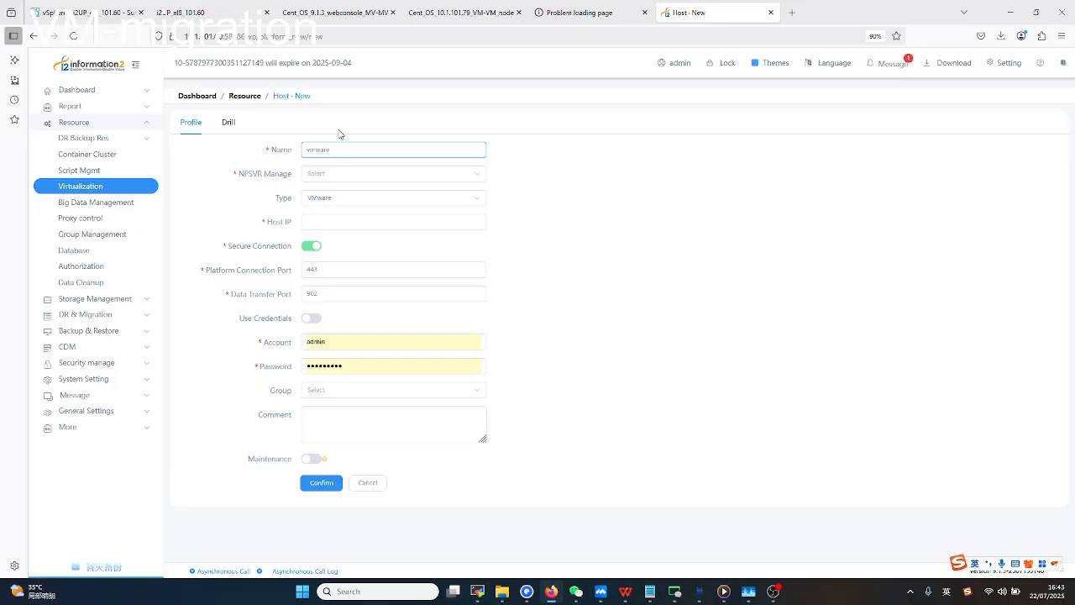
left_click(355, 174)
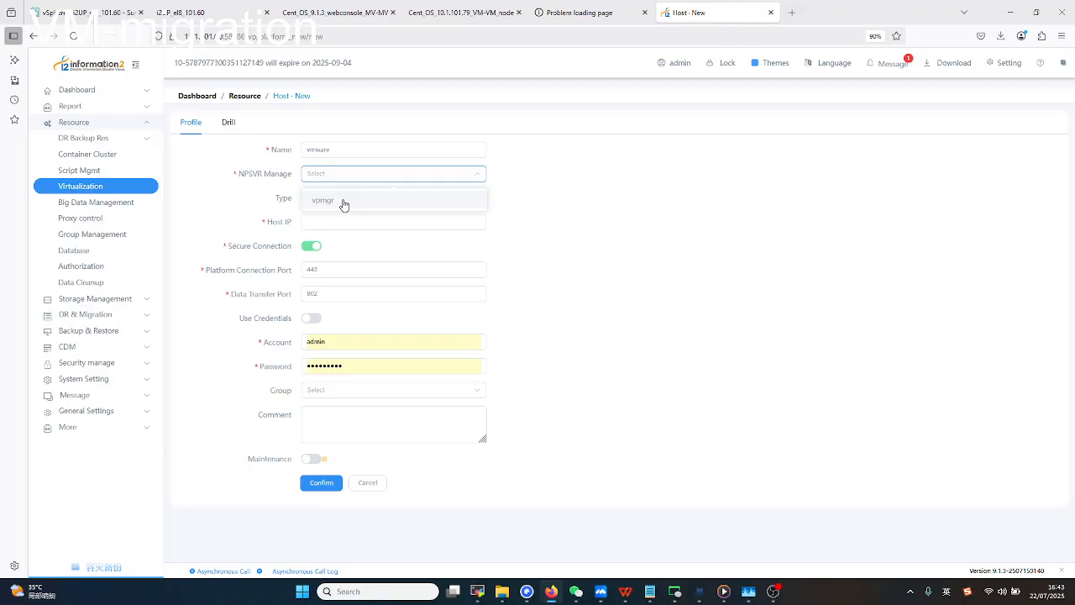
left_click(345, 201)
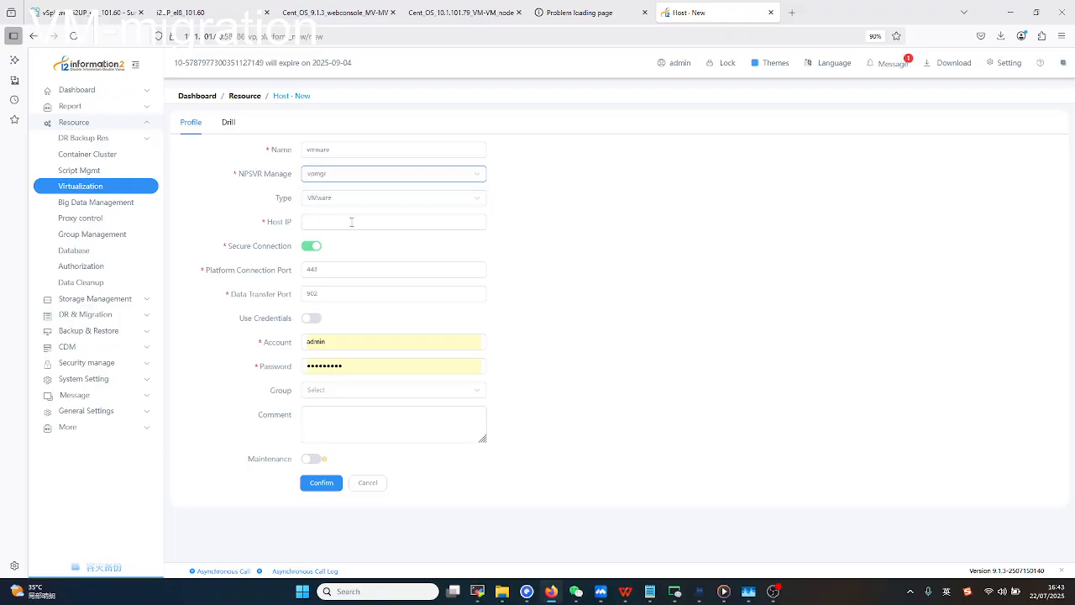
left_click(351, 222)
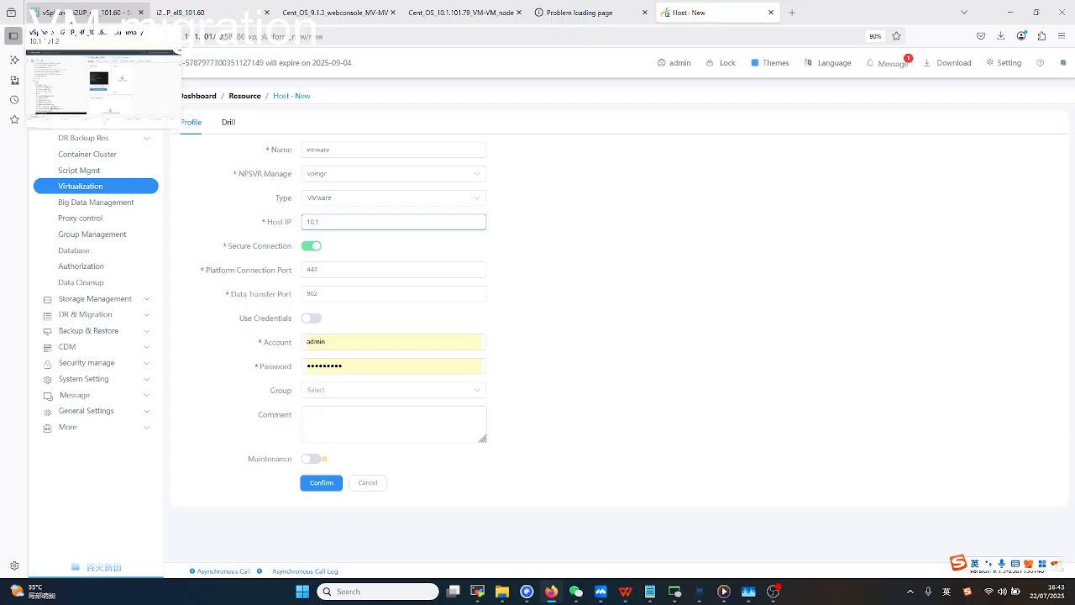
left_click(80, 12)
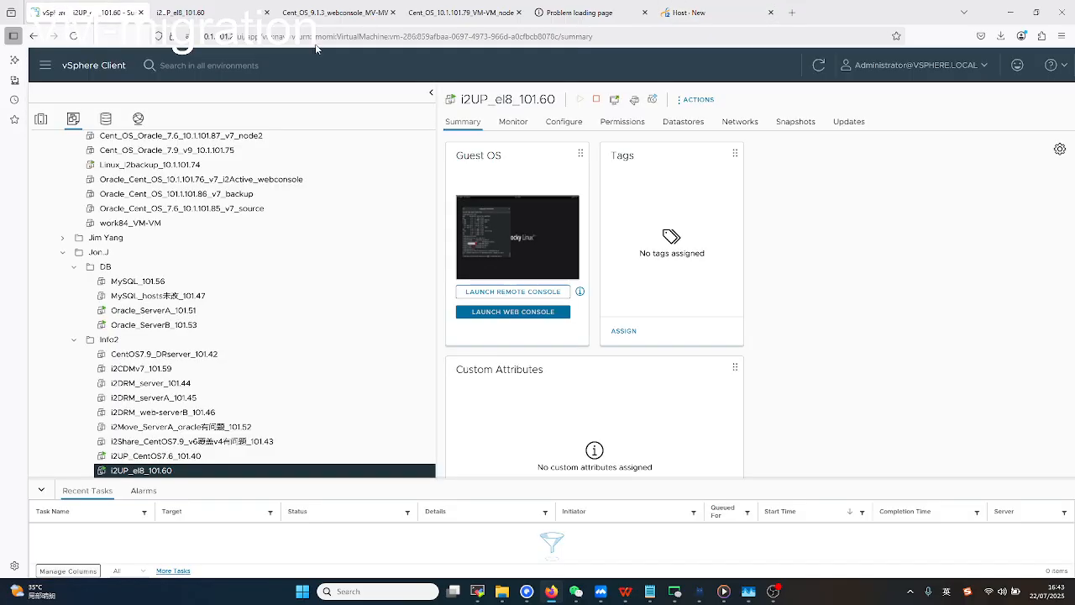
left_click(704, 14)
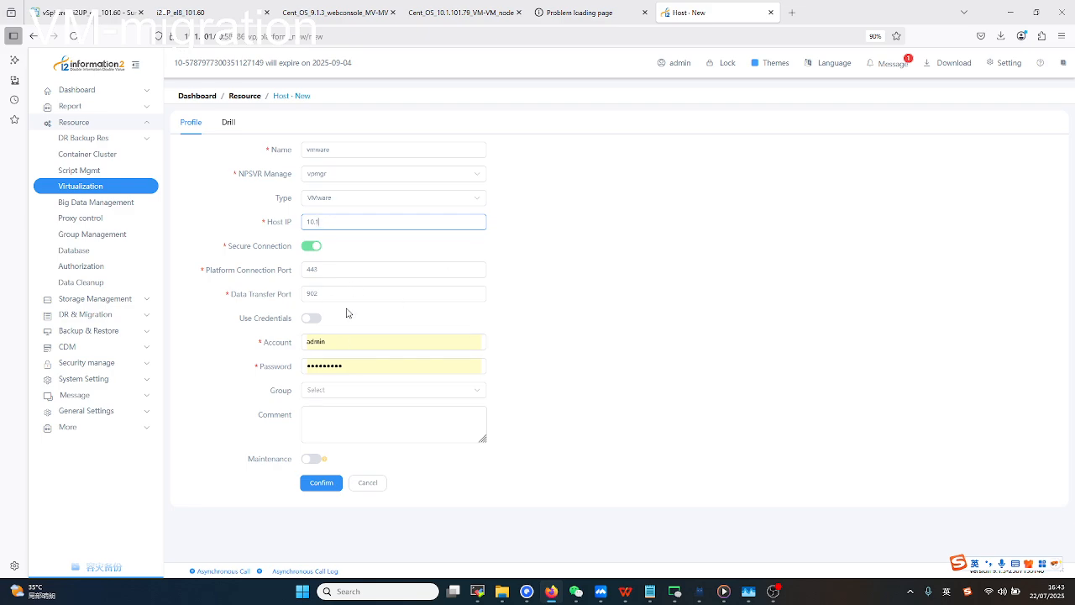
left_click_drag(291, 343, 261, 371)
left_click(274, 374)
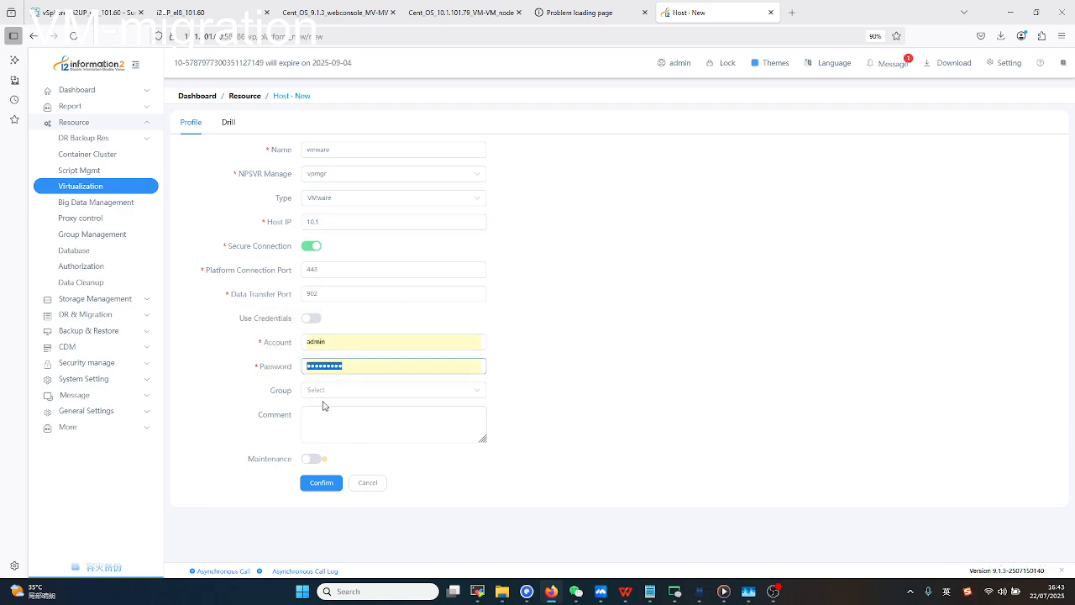
left_click(368, 486)
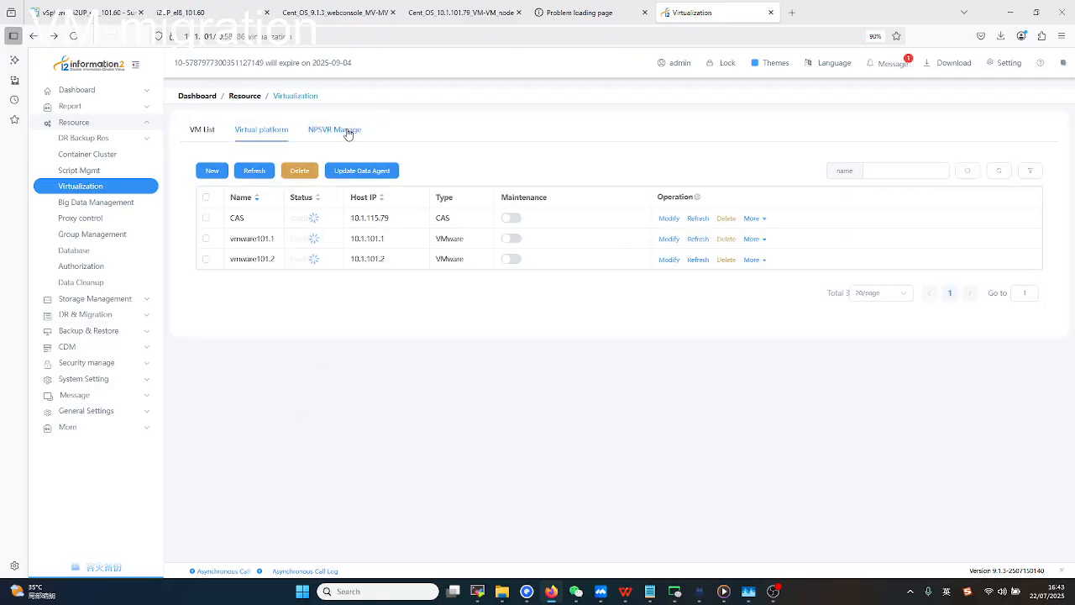
left_click(340, 131)
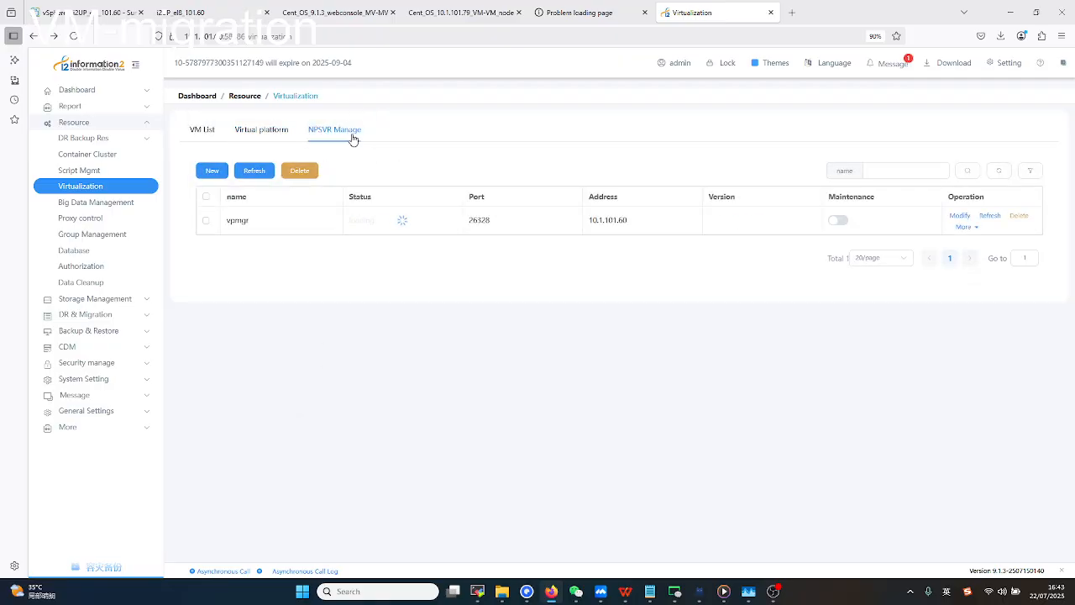
Review the vmware101.2 host's Profile, Drill and Storage monitor settings, then cancel without saving.
left_click(280, 136)
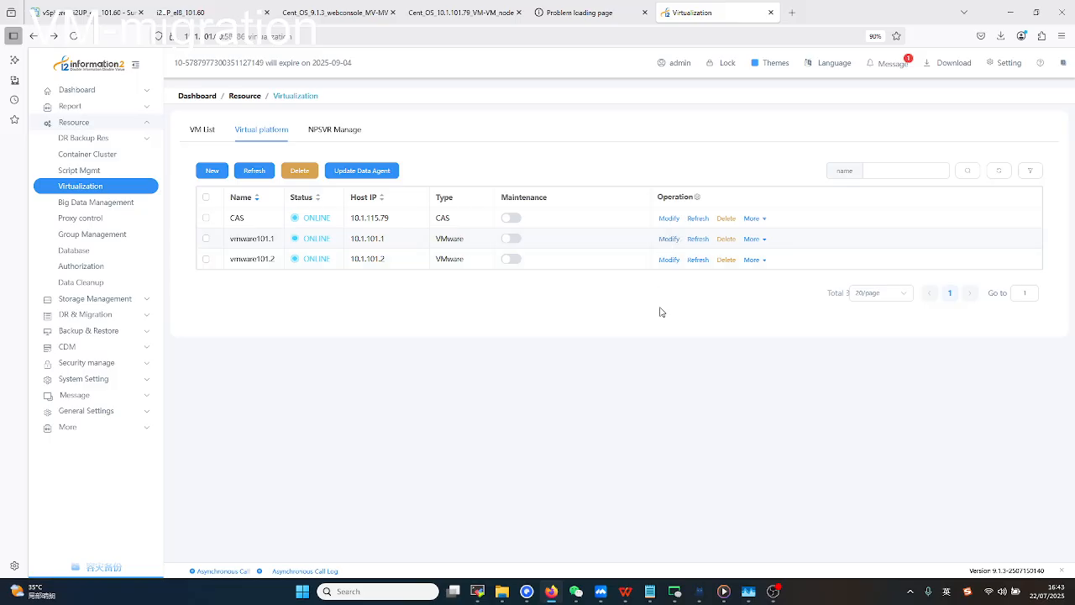
left_click_drag(229, 260, 246, 262)
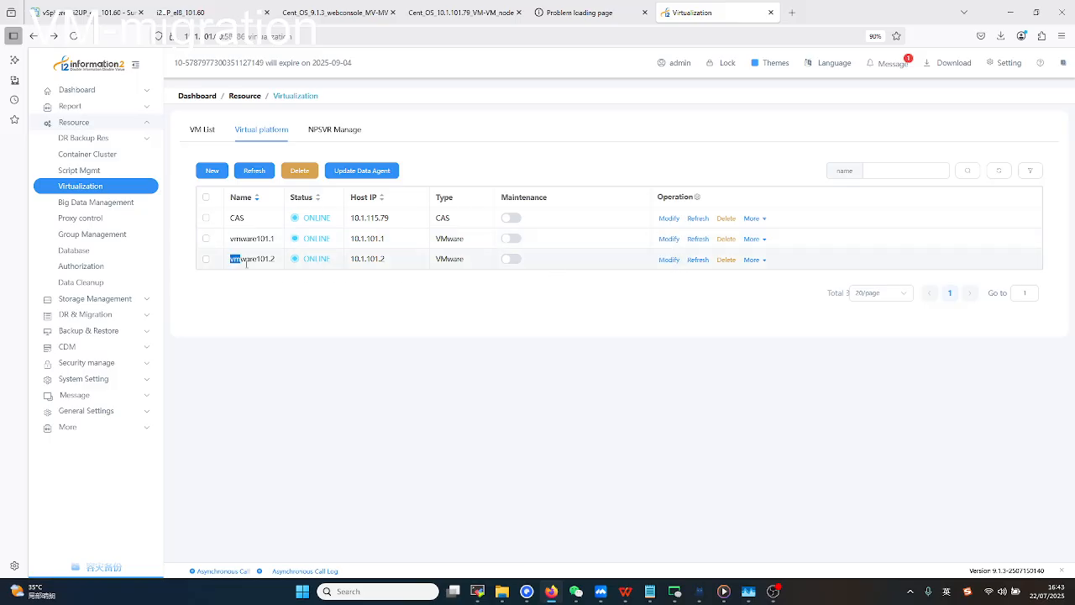
left_click(671, 261)
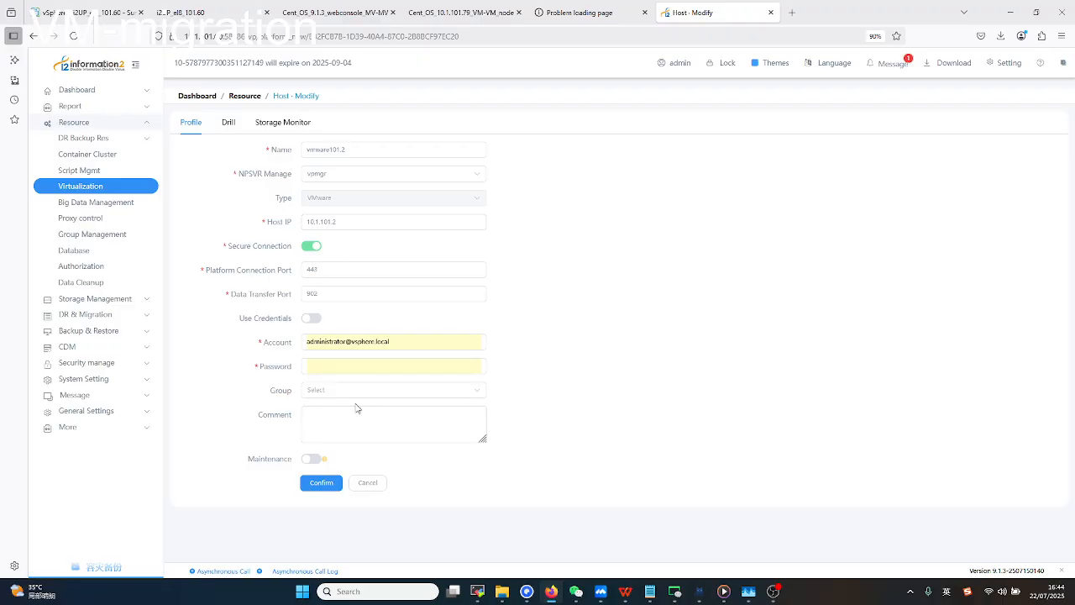
left_click(228, 124)
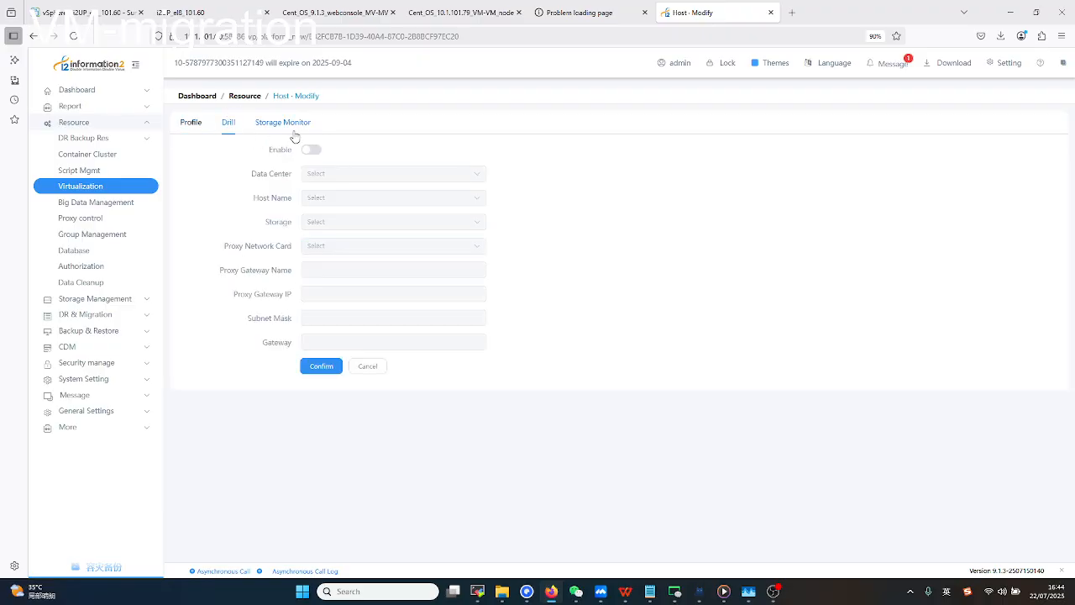
left_click(277, 126)
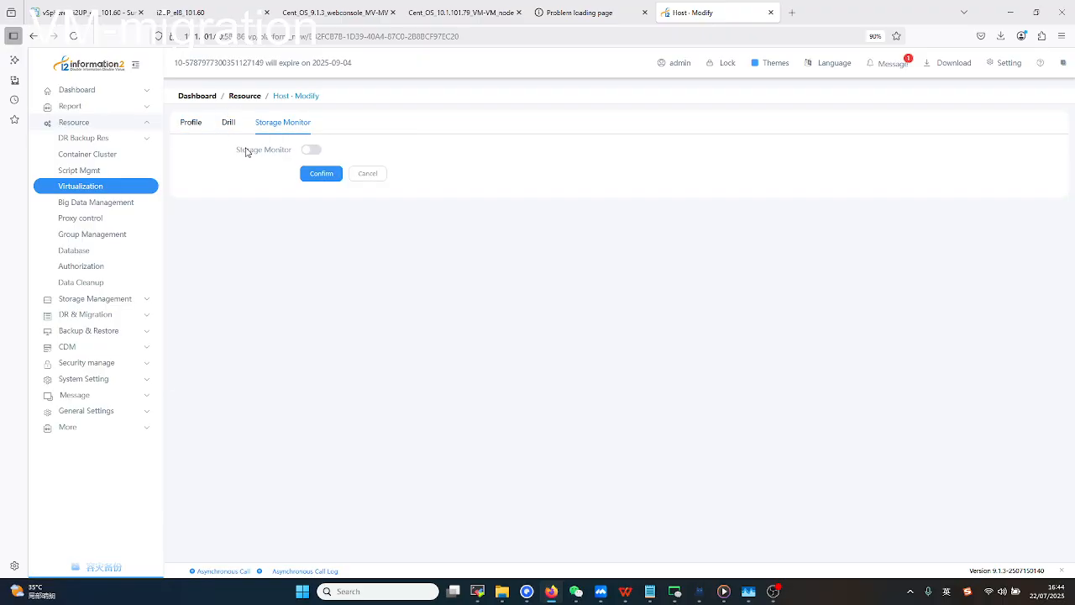
left_click(192, 126)
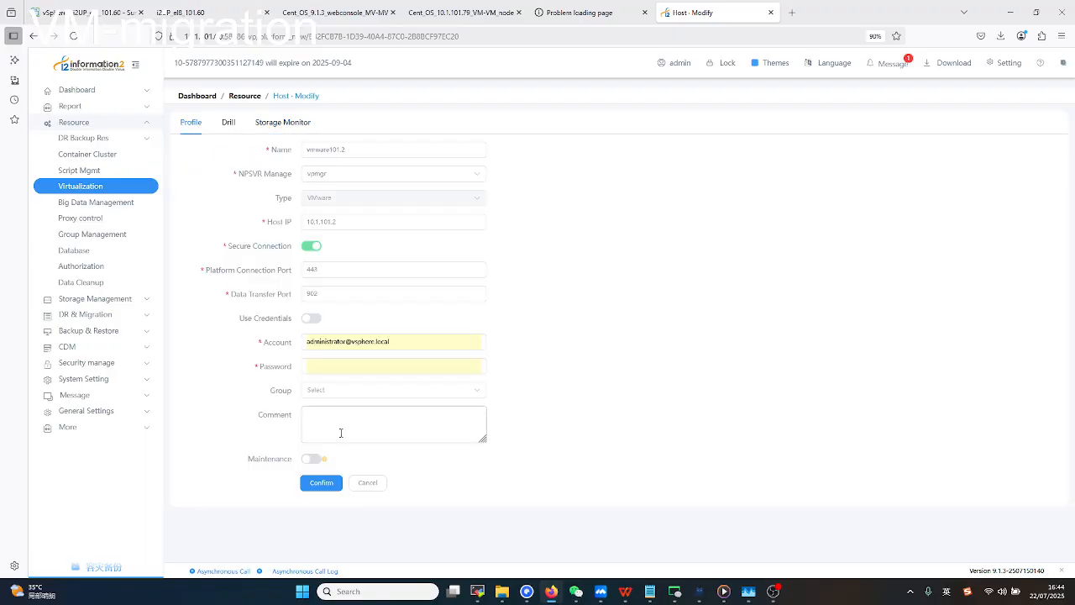
left_click(371, 482)
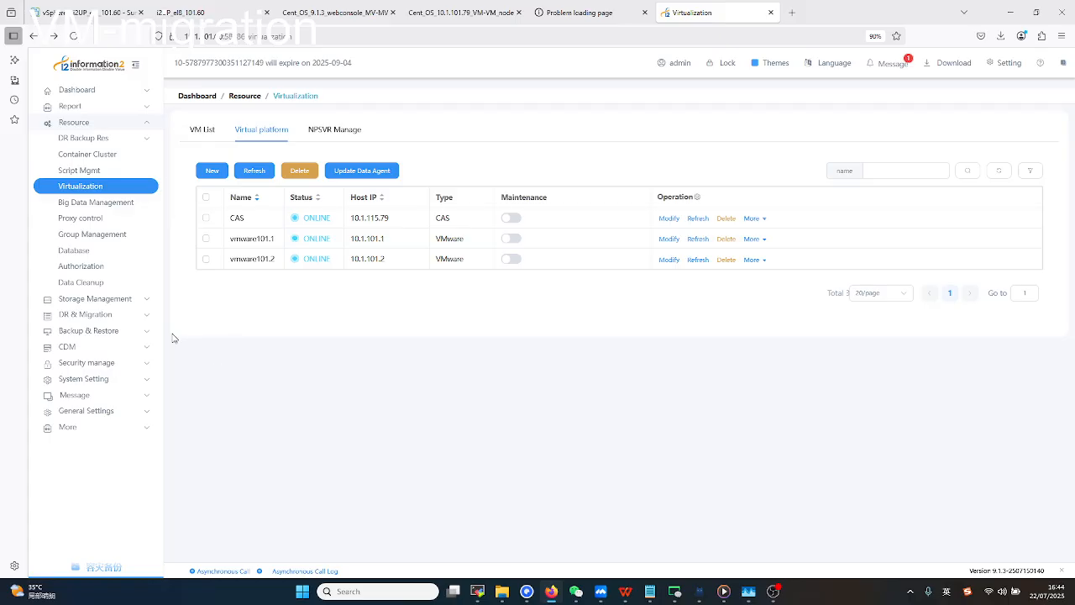
Go to CDM > CDM > VM replication and start a new replication rule.
left_click(138, 301)
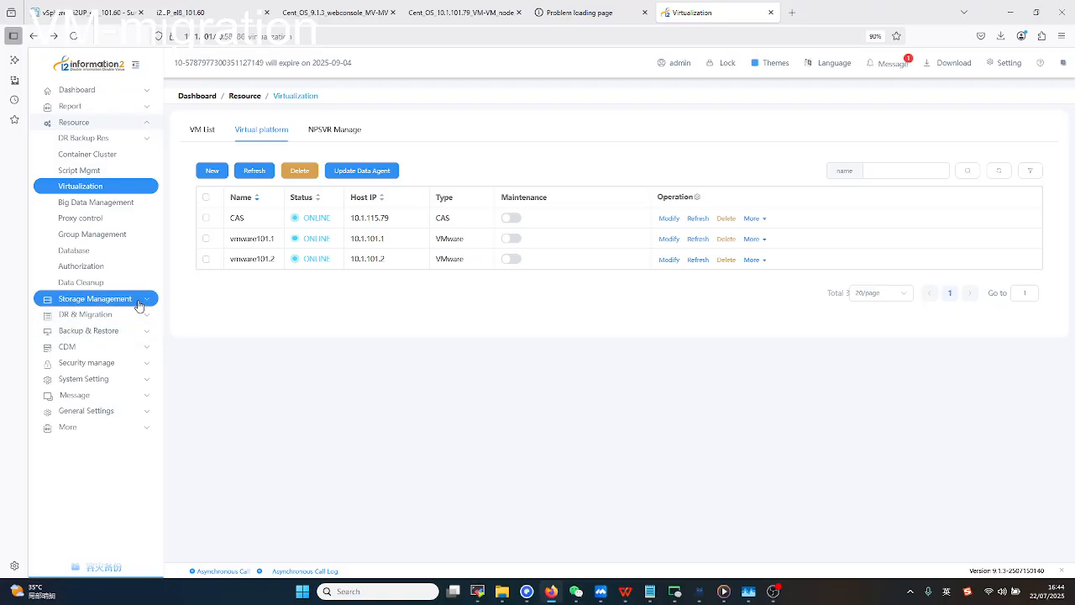
left_click(114, 346)
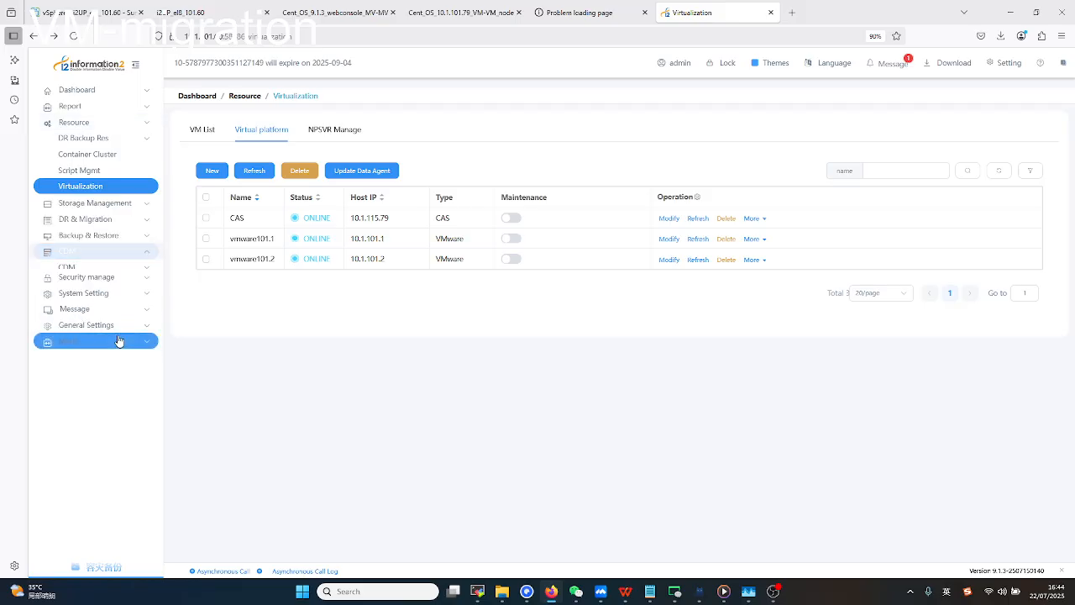
left_click(142, 203)
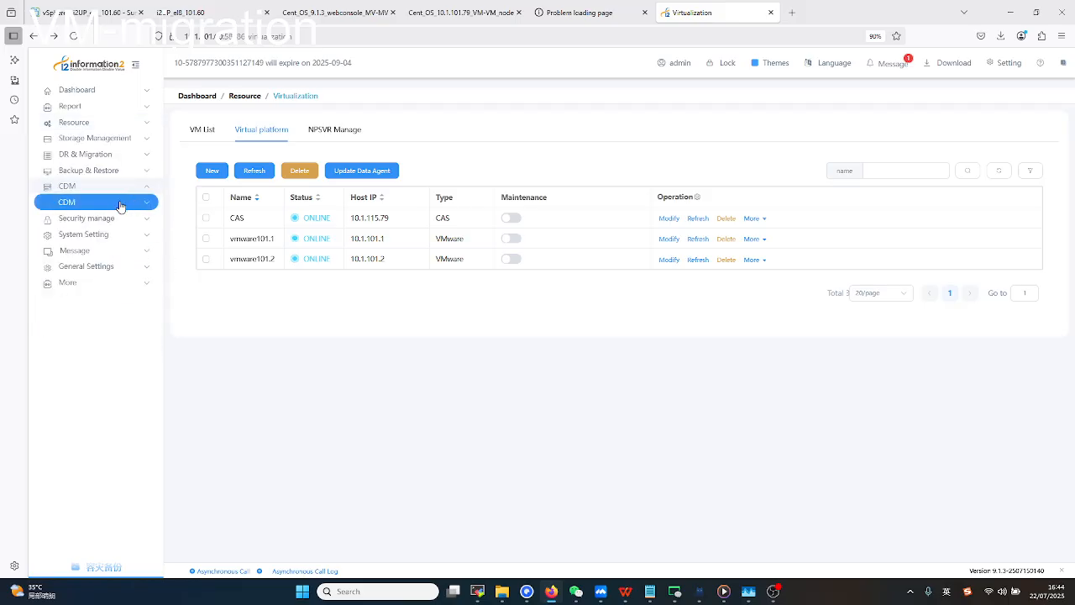
left_click(120, 207)
left_click(118, 218)
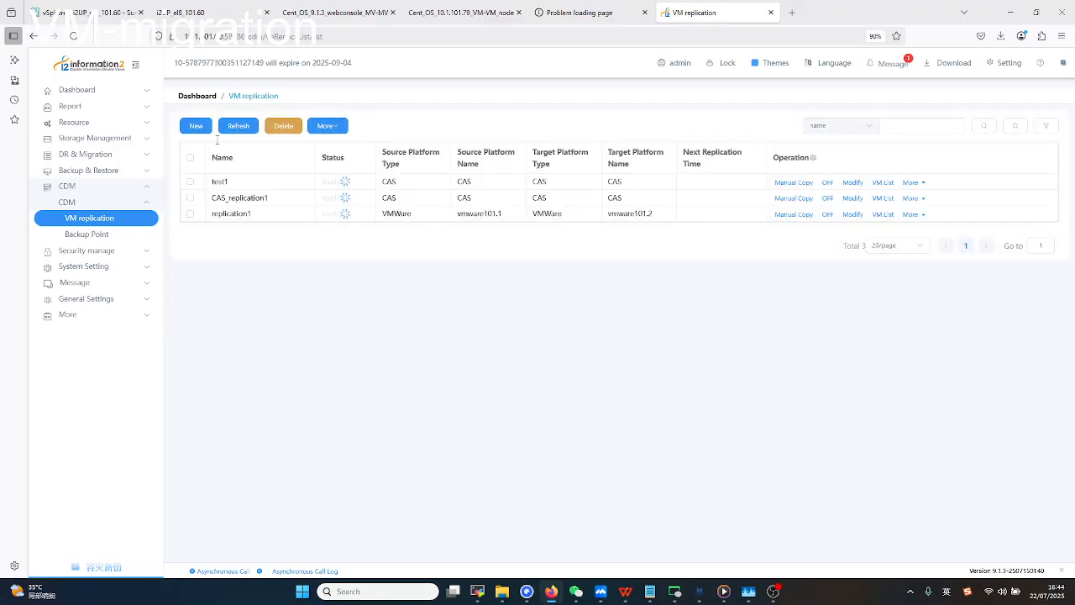
left_click(195, 126)
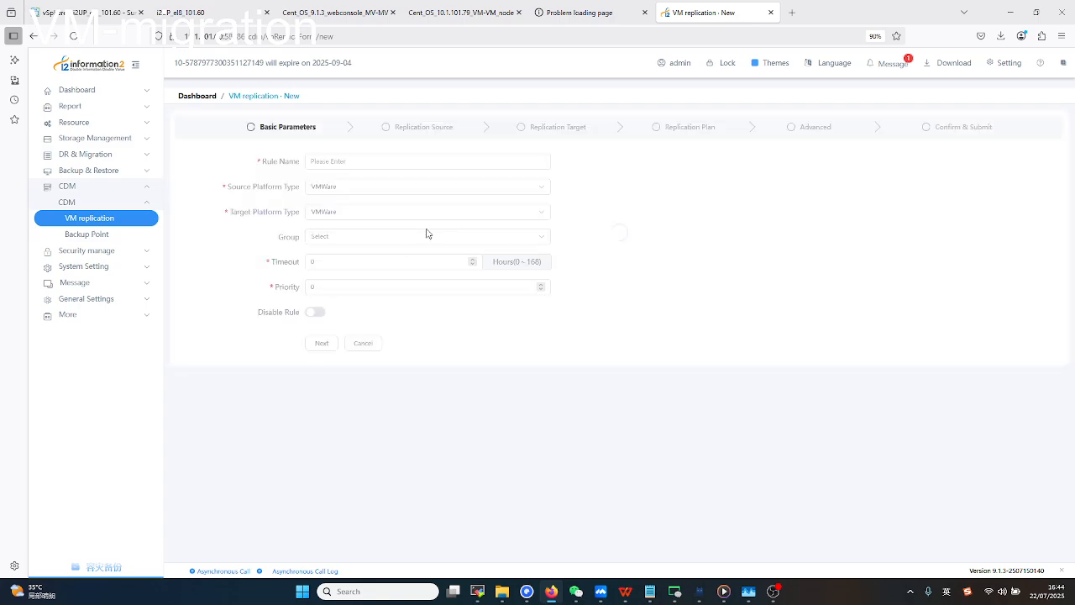
left_click(379, 163)
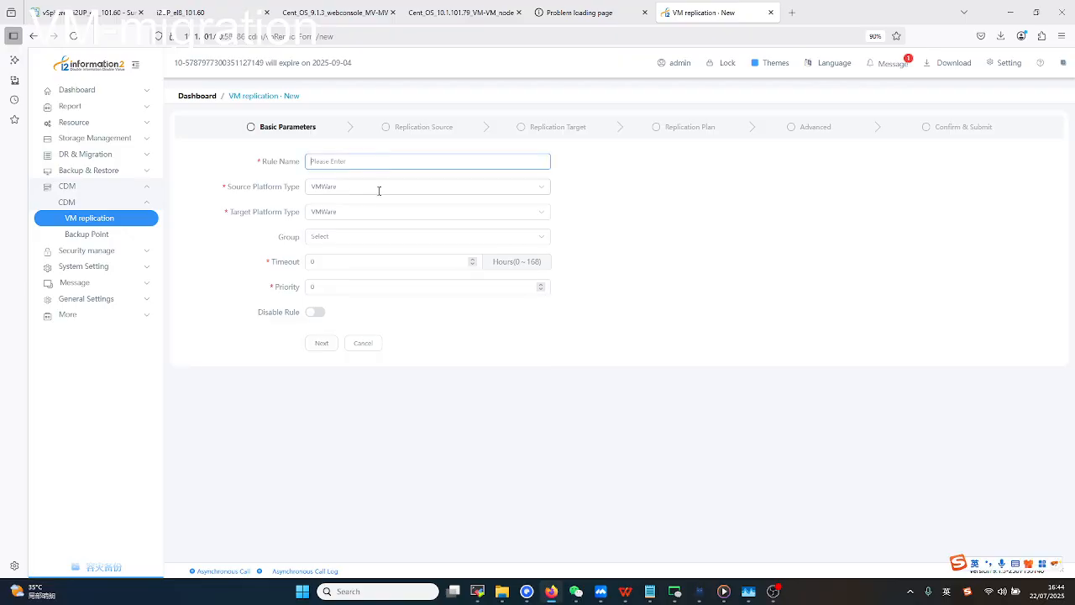
Enter vmware_replication as the rule name.
left_click(378, 191)
left_click(391, 163)
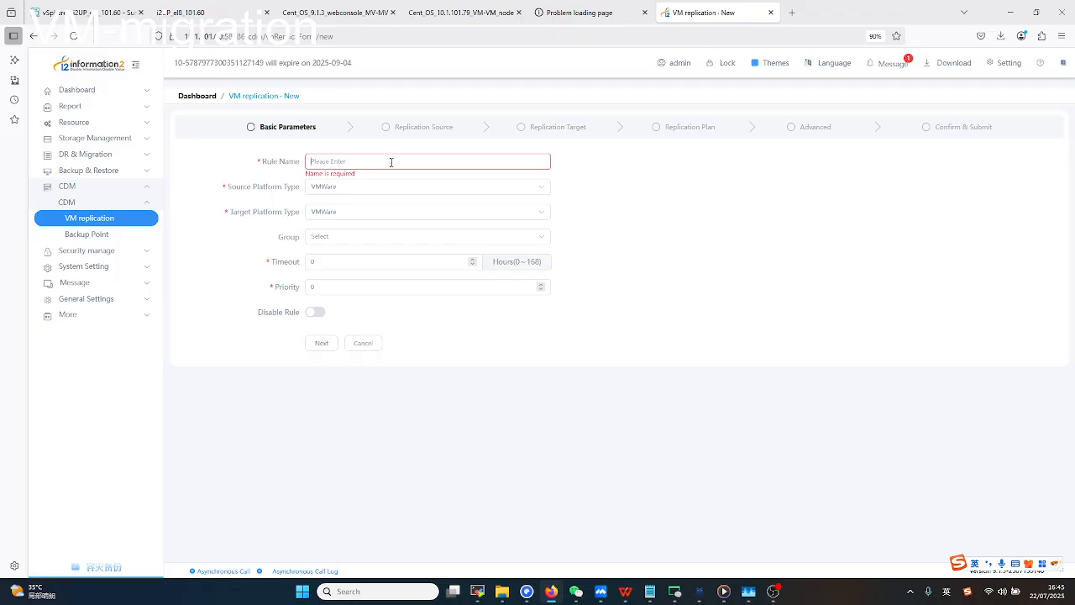
type("vmware_replication")
left_click(232, 191)
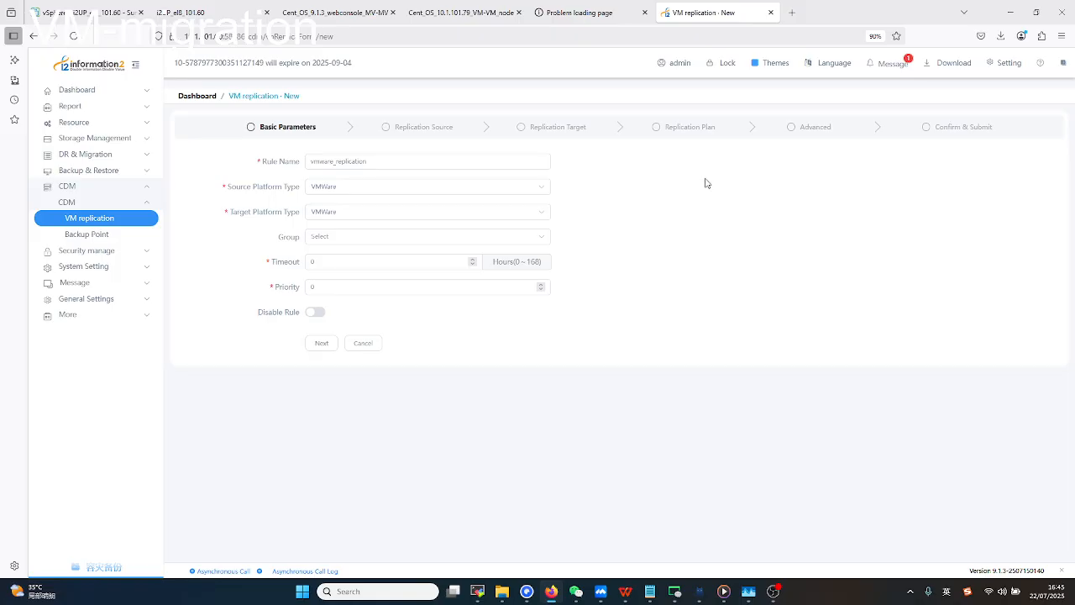
Keep VMWare as both source and target platform type and continue to Replication Source.
left_click(321, 211)
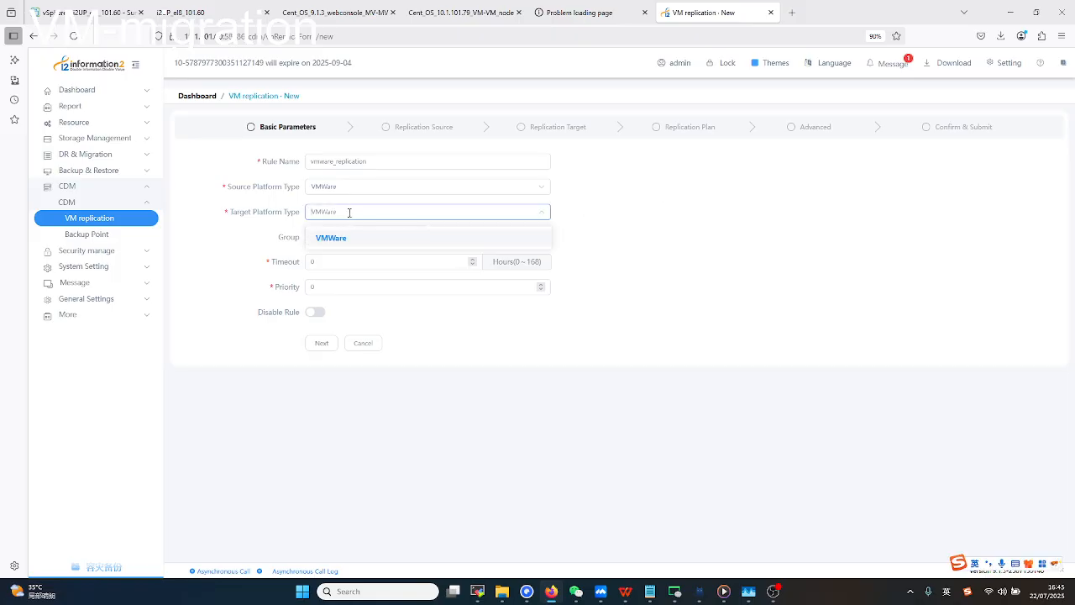
left_click(636, 217)
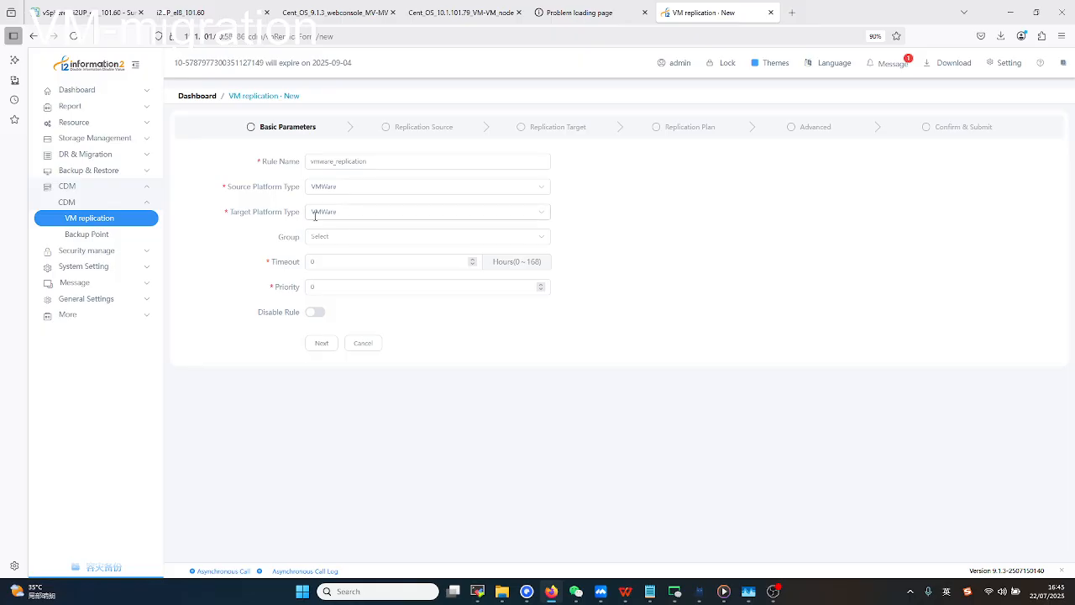
left_click(356, 213)
left_click(372, 187)
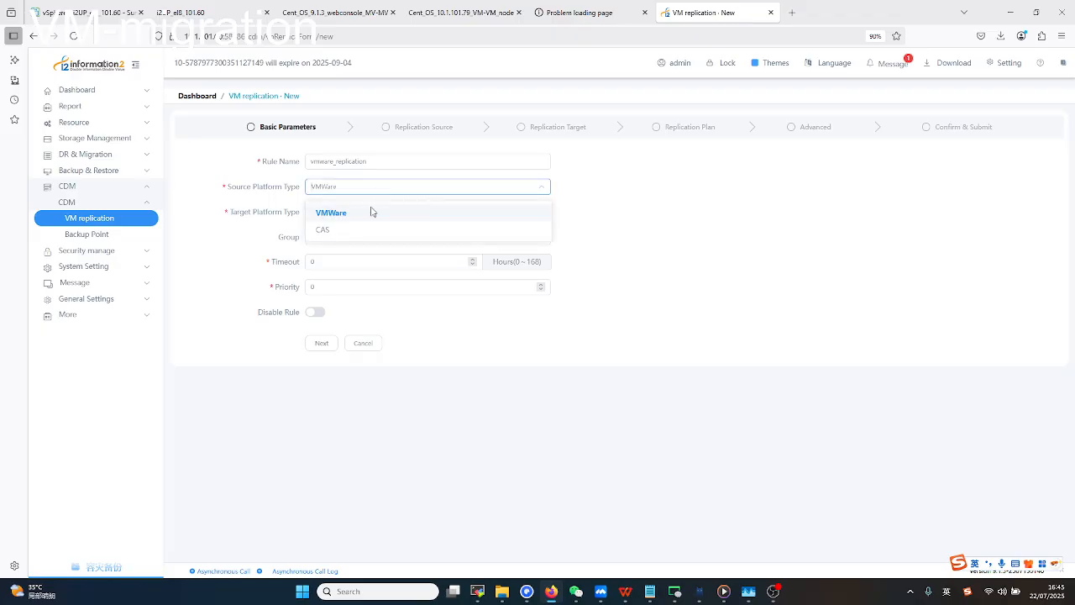
left_click(336, 232)
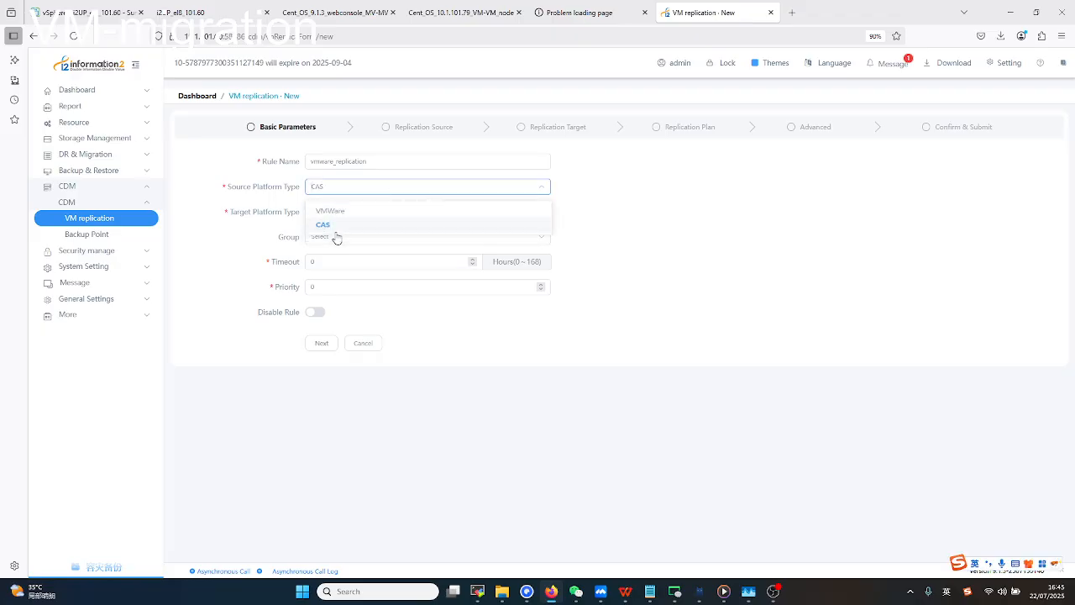
left_click(339, 212)
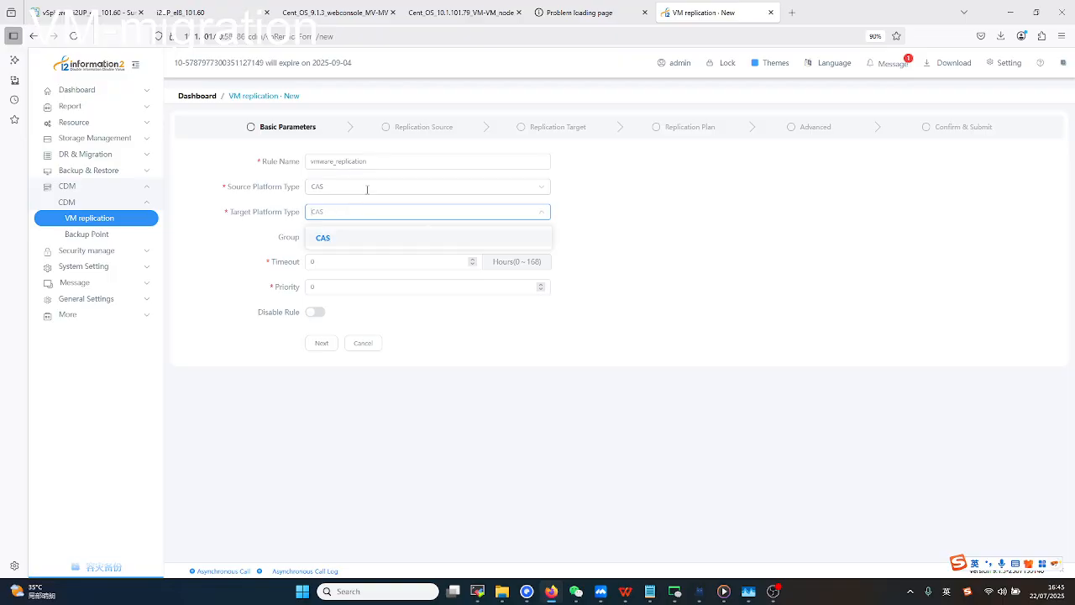
left_click(367, 186)
left_click(354, 214)
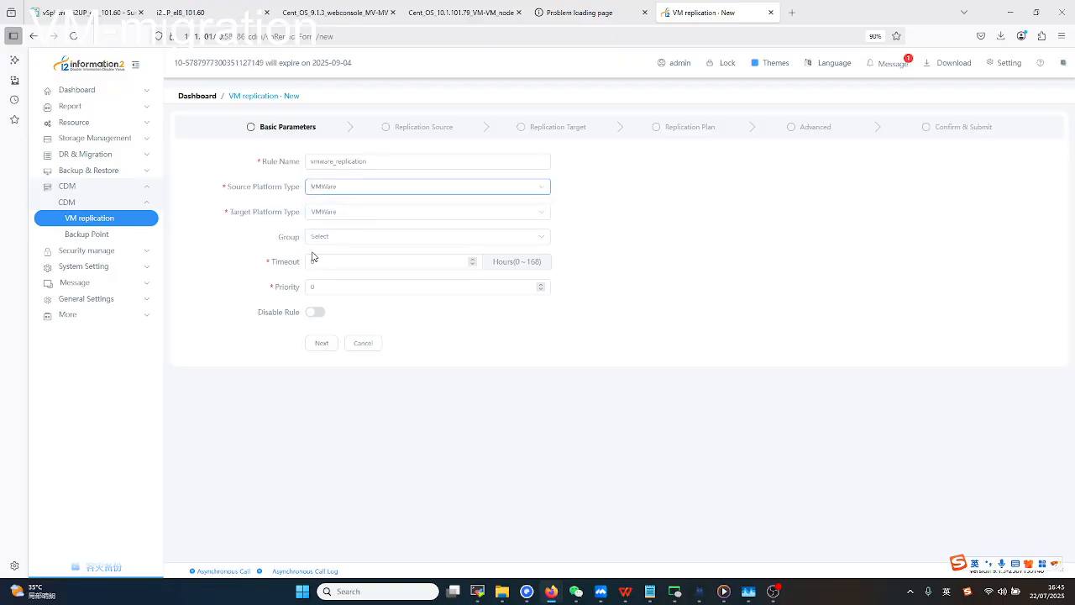
left_click(318, 343)
left_click(319, 343)
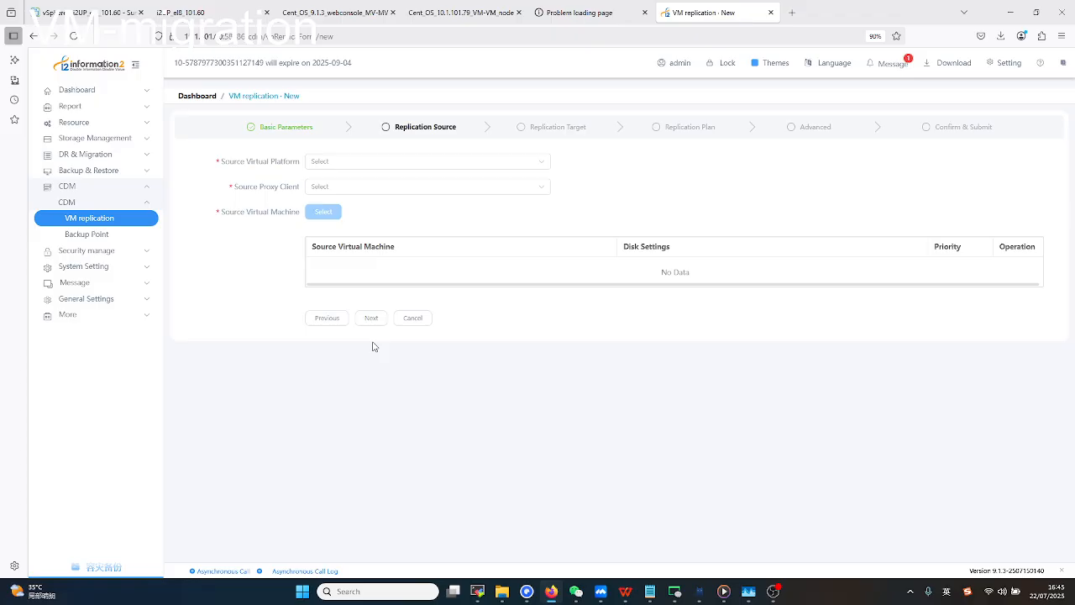
Set the source virtual platform to vmware101.2 with source proxy client webconsole.
left_click(373, 161)
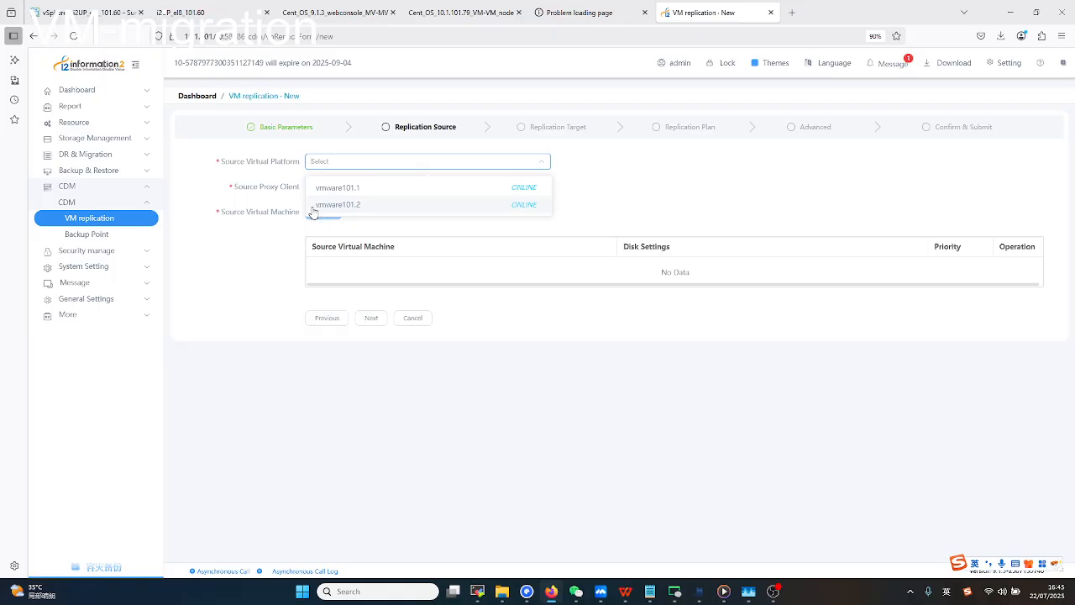
left_click(73, 12)
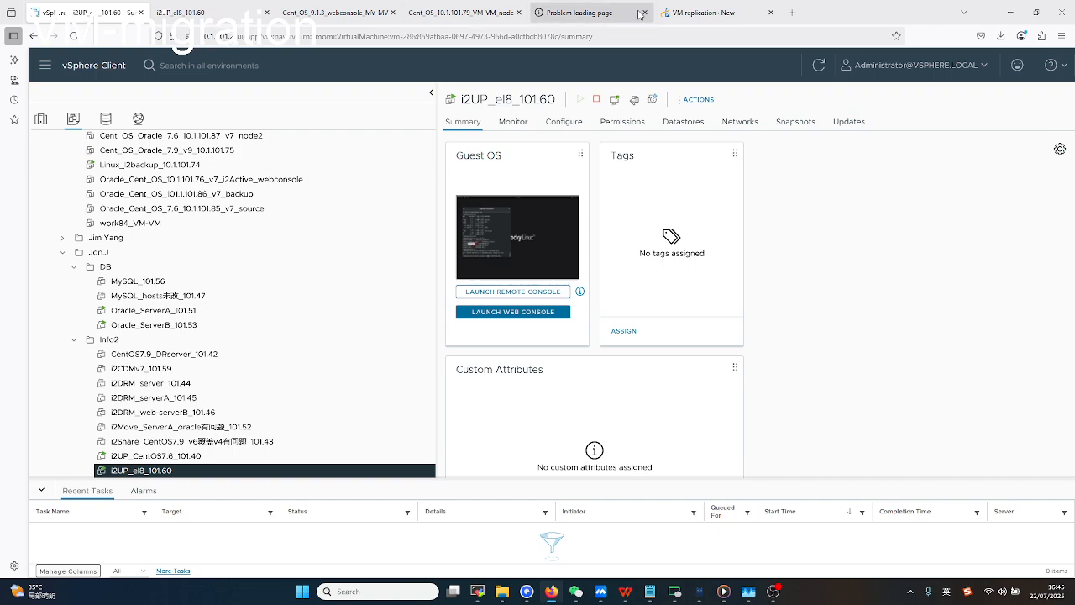
left_click(701, 12)
left_click(400, 158)
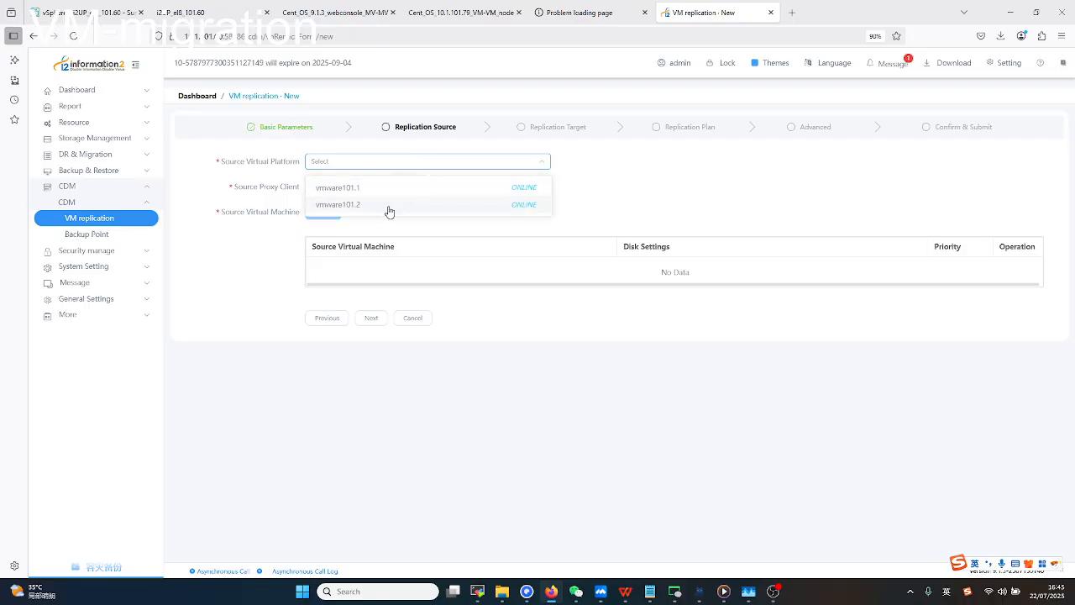
left_click(388, 206)
left_click(349, 187)
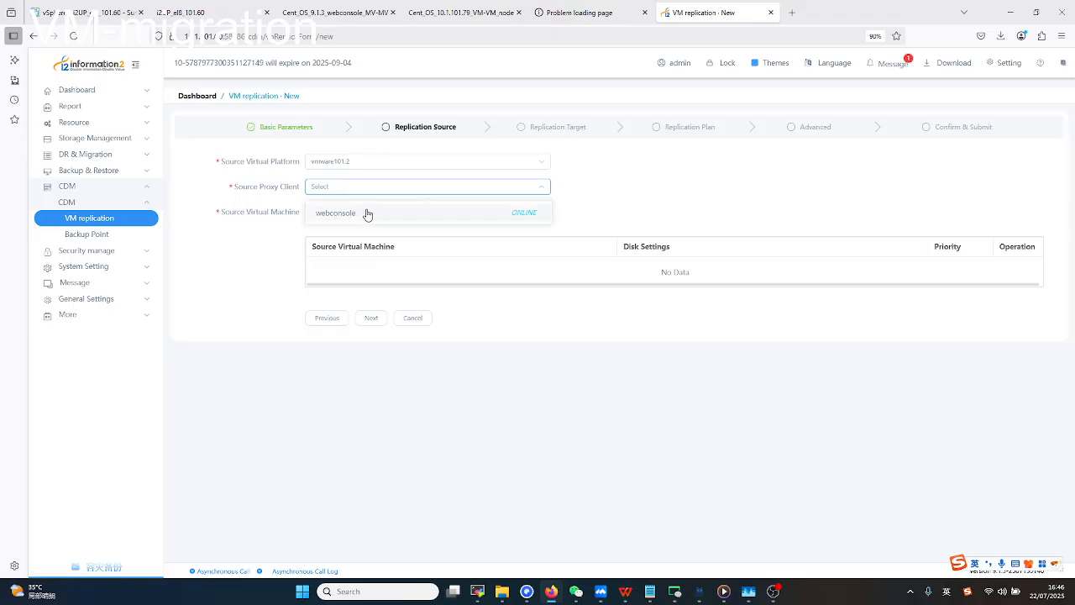
left_click(368, 213)
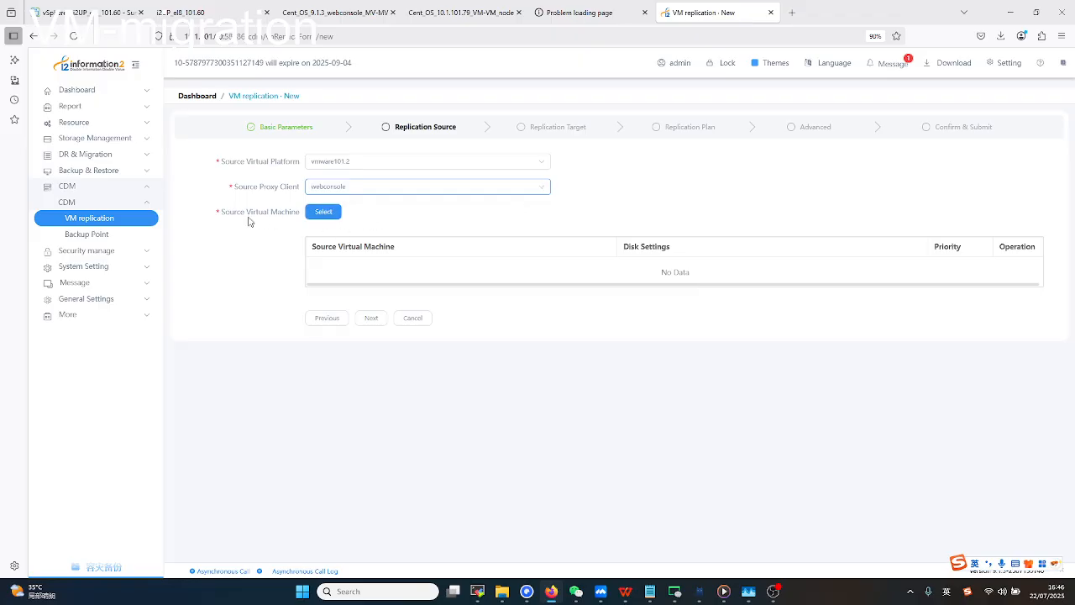
Add VM i2UP_CentOS7.6_101.40 from vmware101.2's Datacenter cluster as the replication source.
left_click_drag(241, 213, 288, 214)
left_click(328, 216)
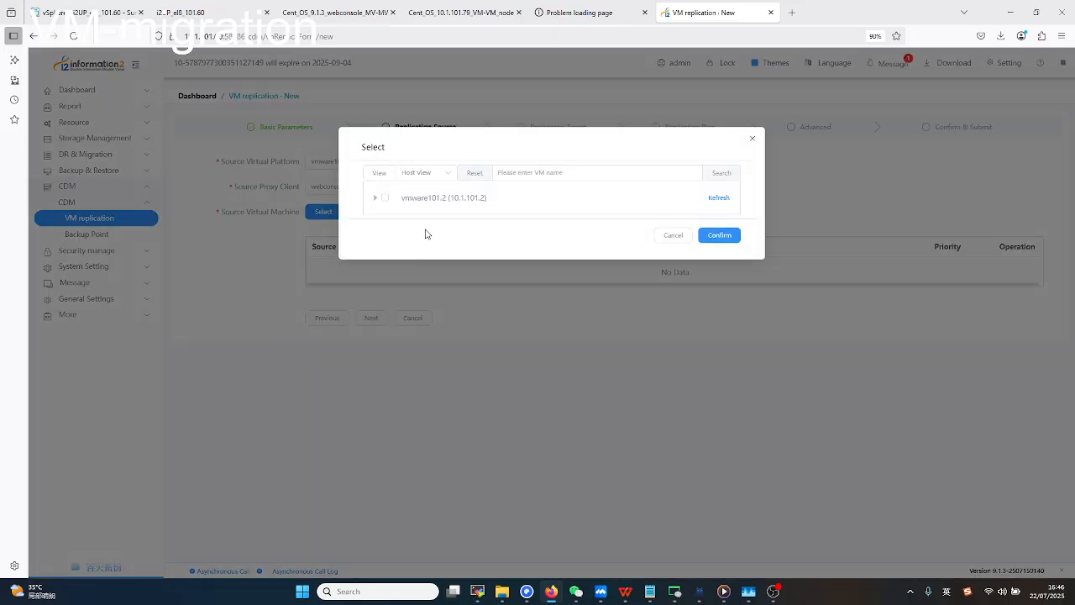
left_click(375, 199)
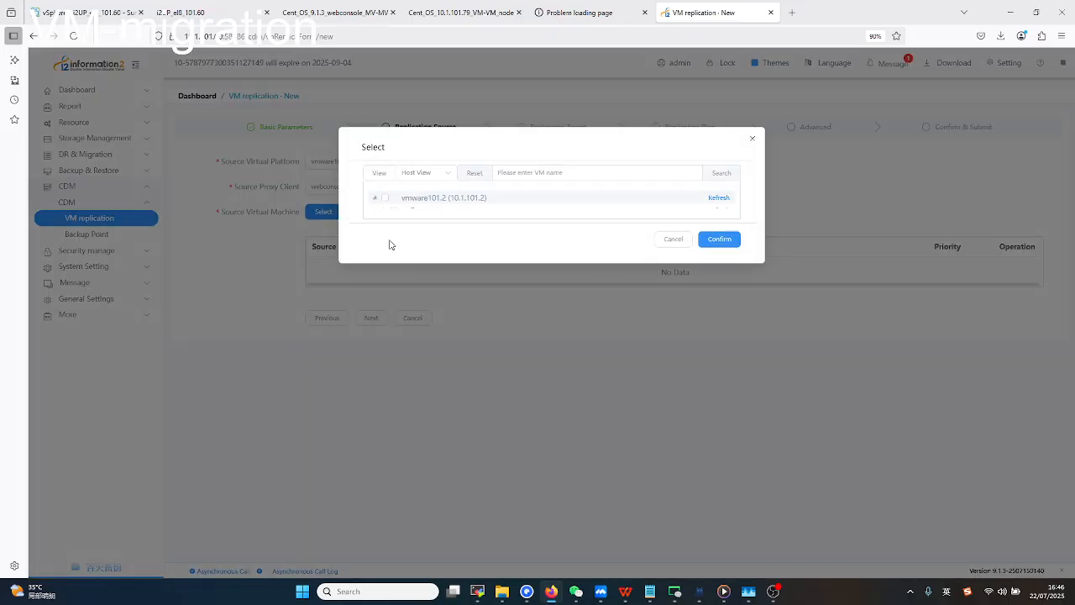
left_click(384, 212)
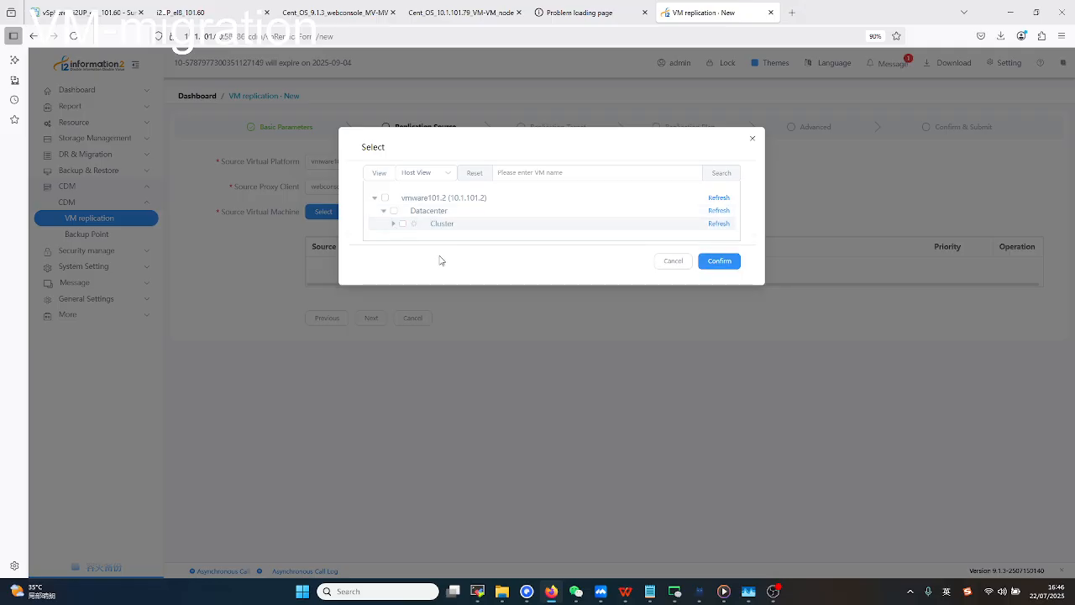
left_click(394, 225)
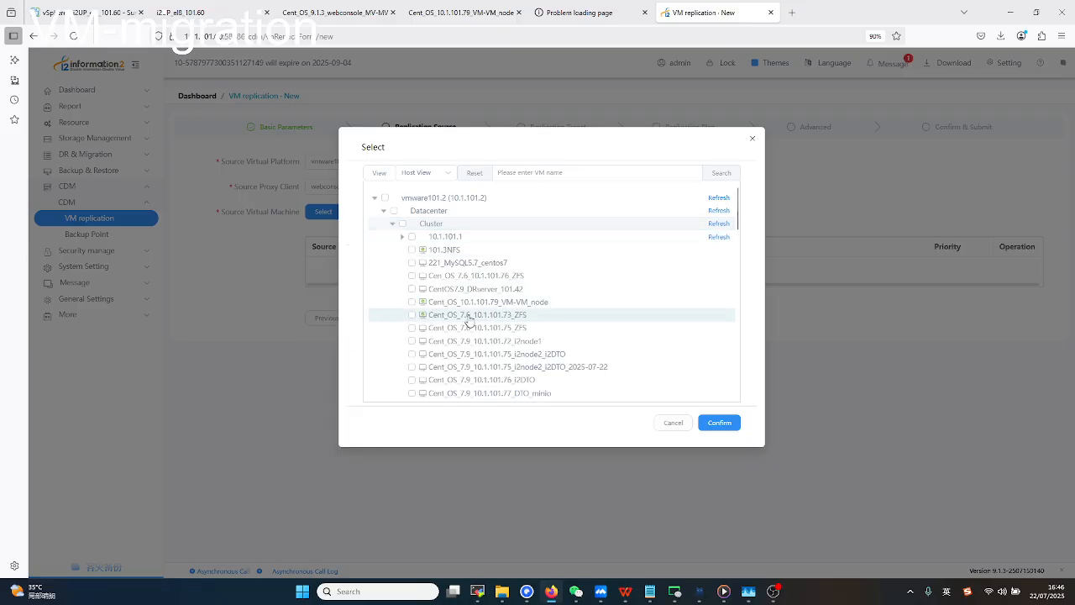
scroll(476, 329, "down", 5)
scroll(475, 329, "down", 10)
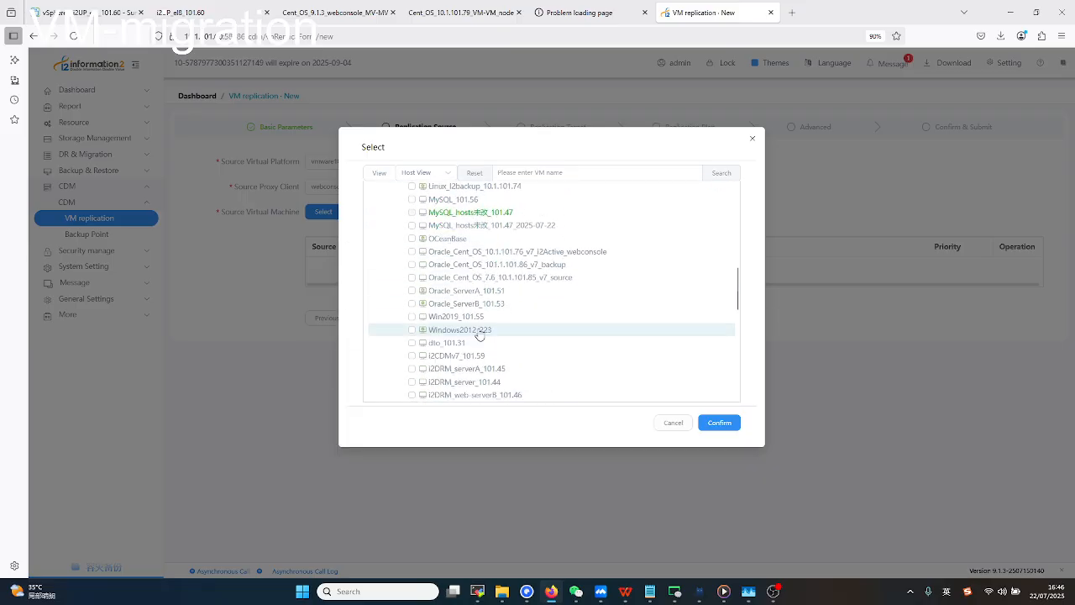
scroll(498, 357, "down", 3)
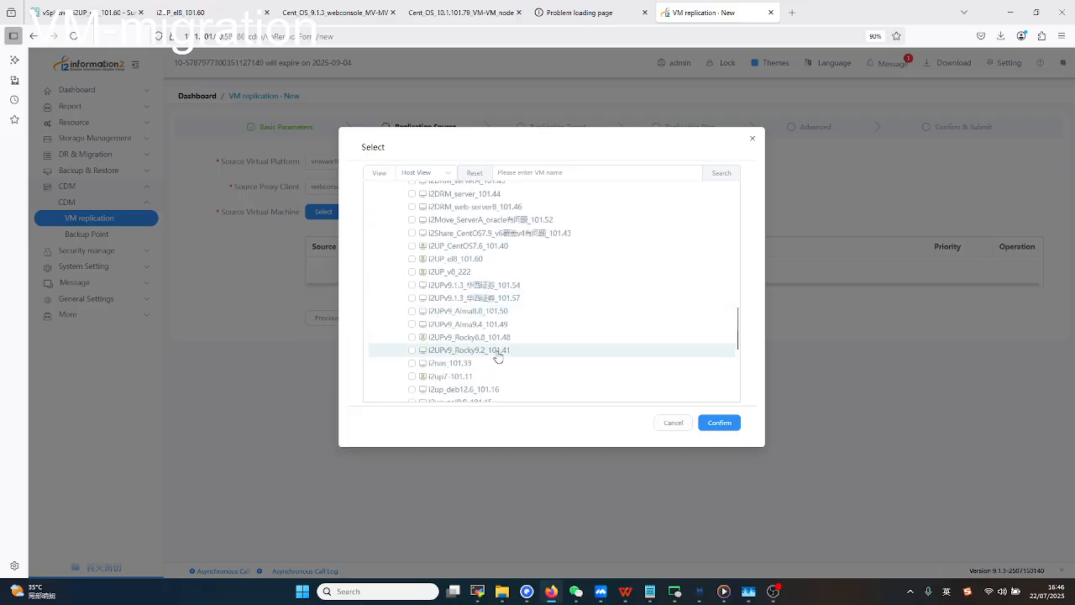
left_click(412, 246)
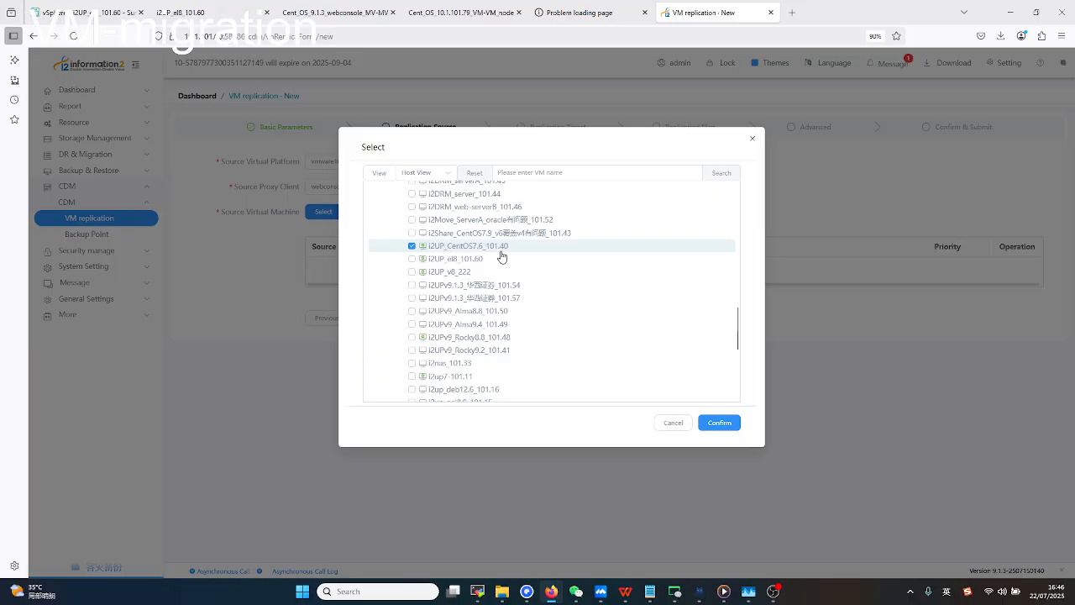
left_click(718, 422)
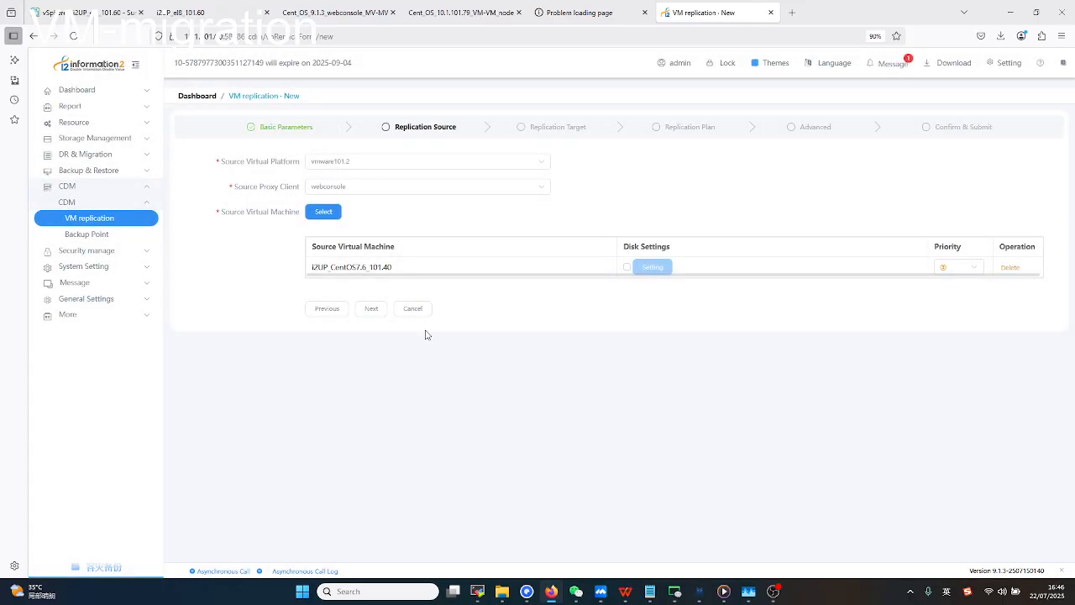
Target platform vmware101.2, data center Datacenter, host 10.1.101.1 via proxy webconsole.
left_click(371, 309)
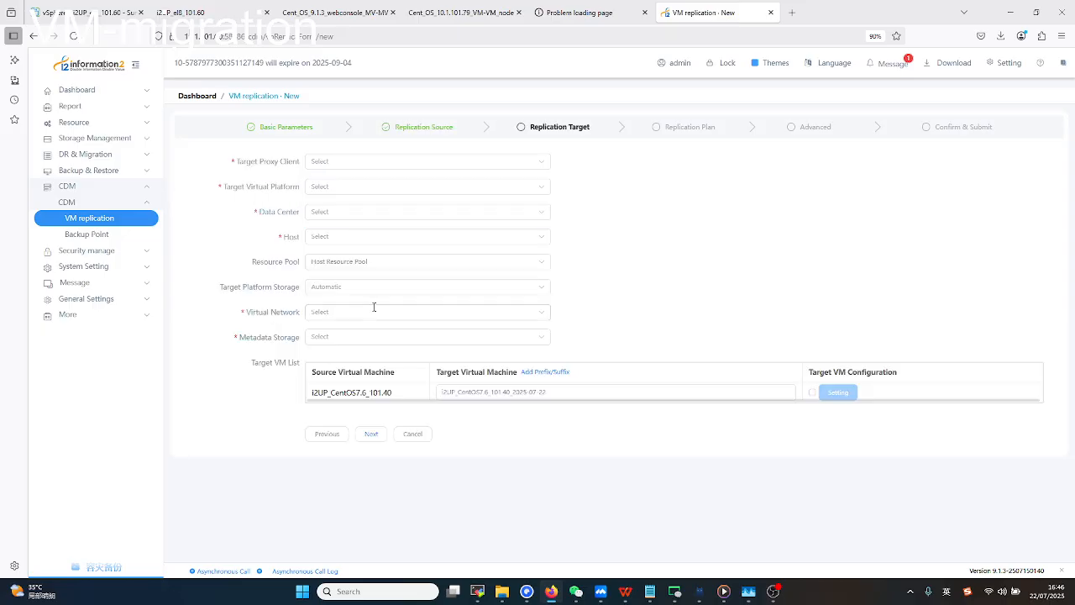
left_click(370, 166)
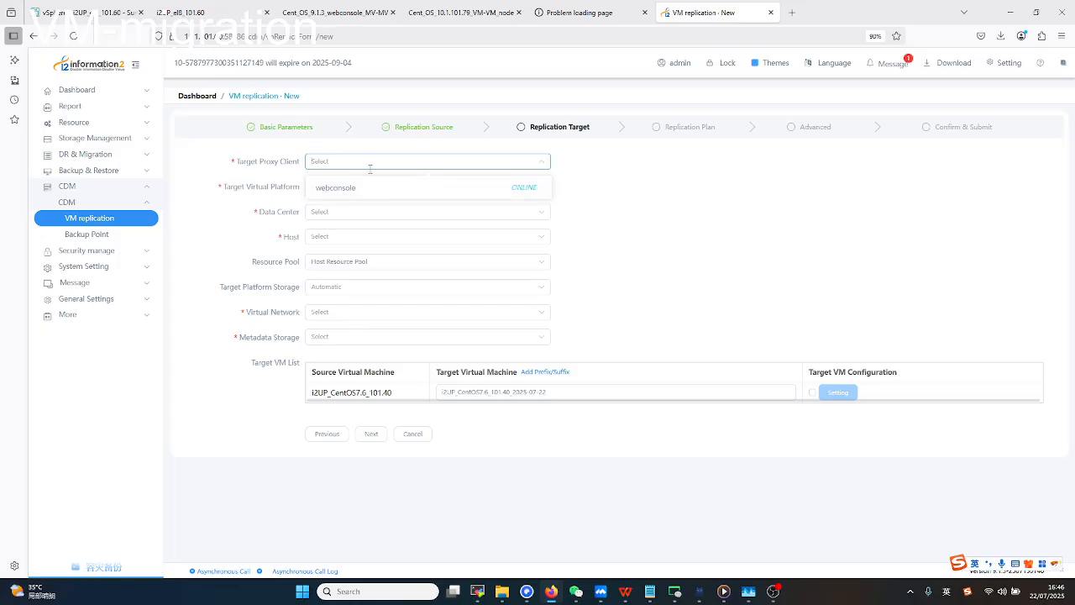
left_click(356, 185)
left_click(356, 186)
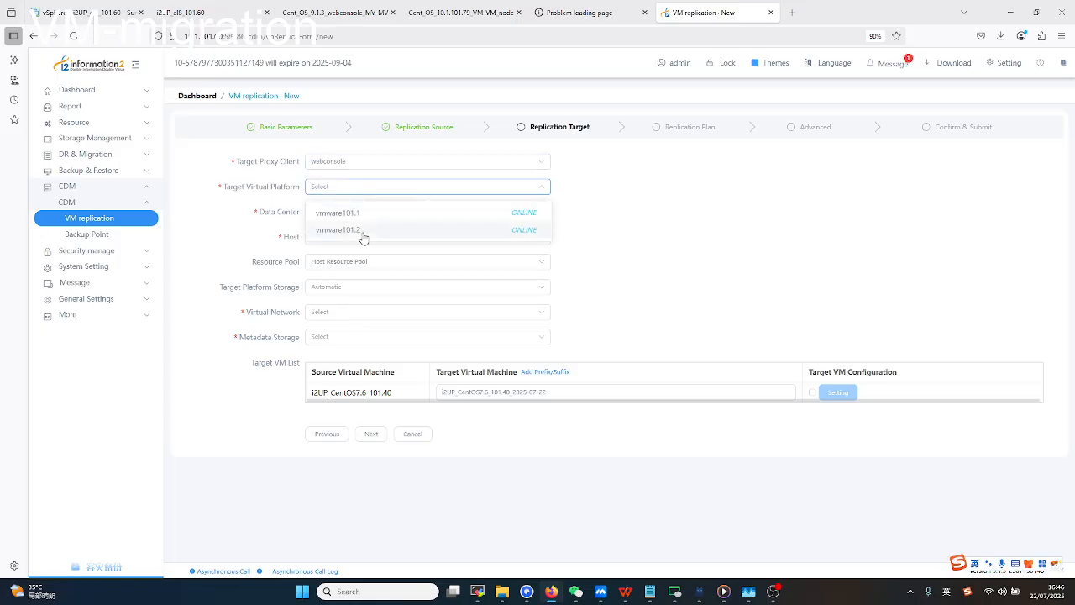
left_click(360, 232)
left_click(355, 217)
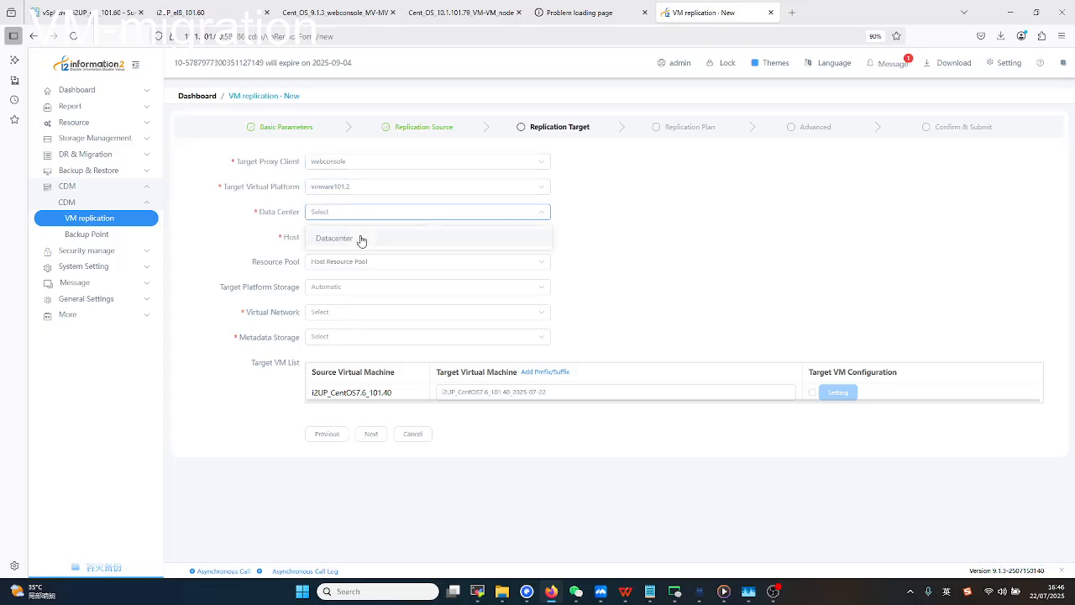
left_click(360, 236)
left_click(355, 236)
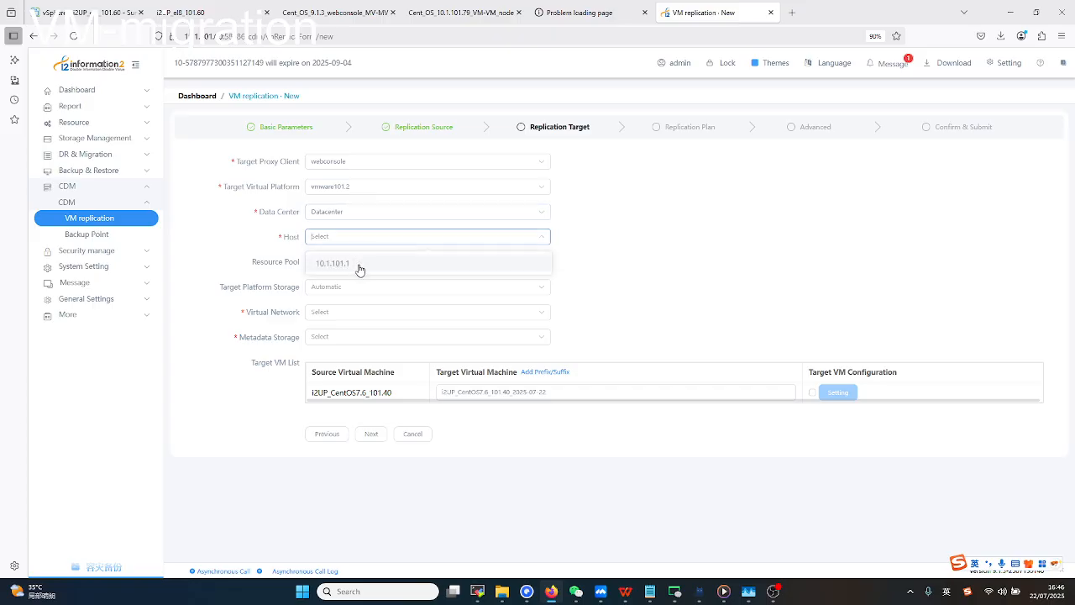
left_click(359, 265)
Keep Automatic storage, choose VM Network and metadata storage unit1, then continue to Replication Plan.
left_click(355, 286)
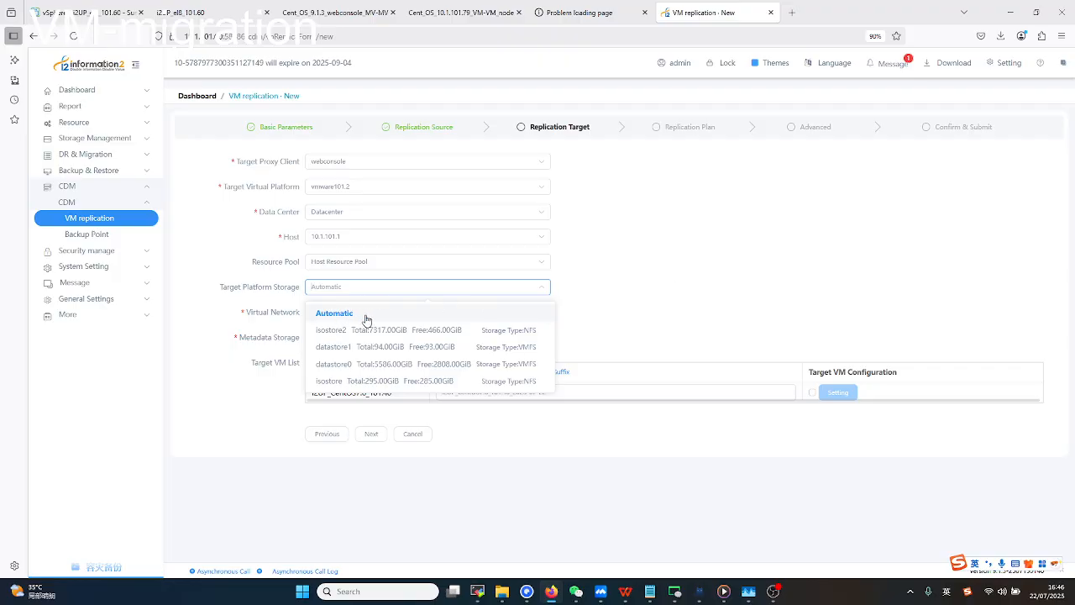
left_click(700, 290)
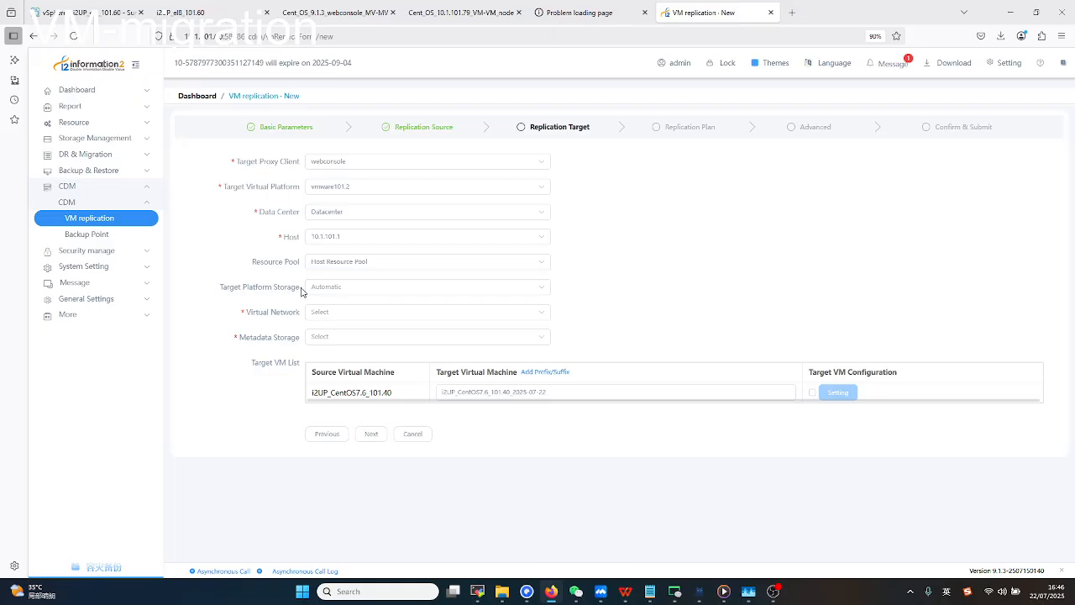
left_click(355, 312)
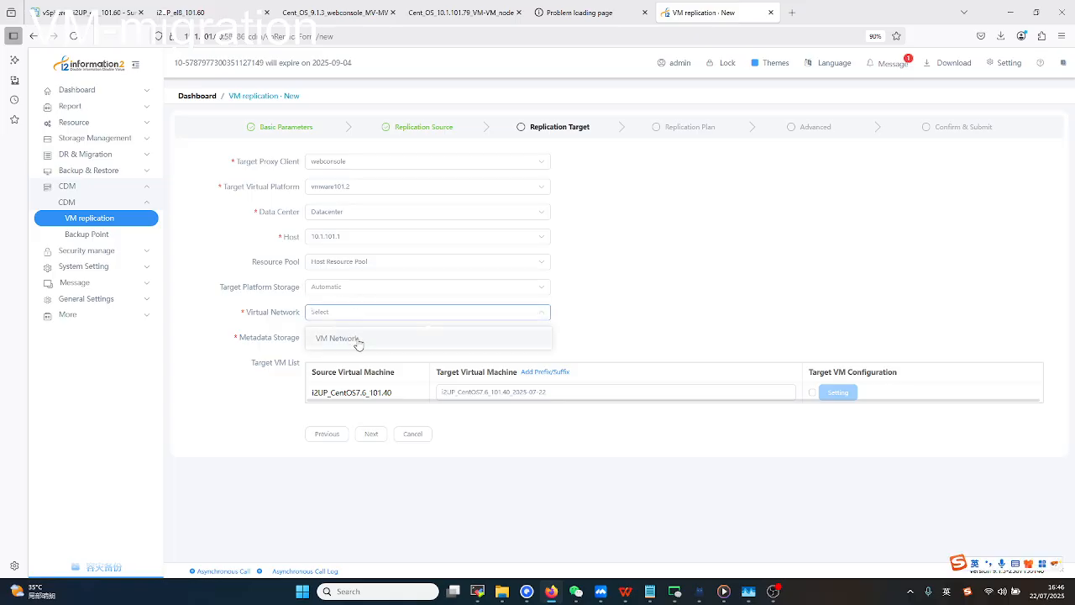
left_click(358, 340)
left_click(343, 336)
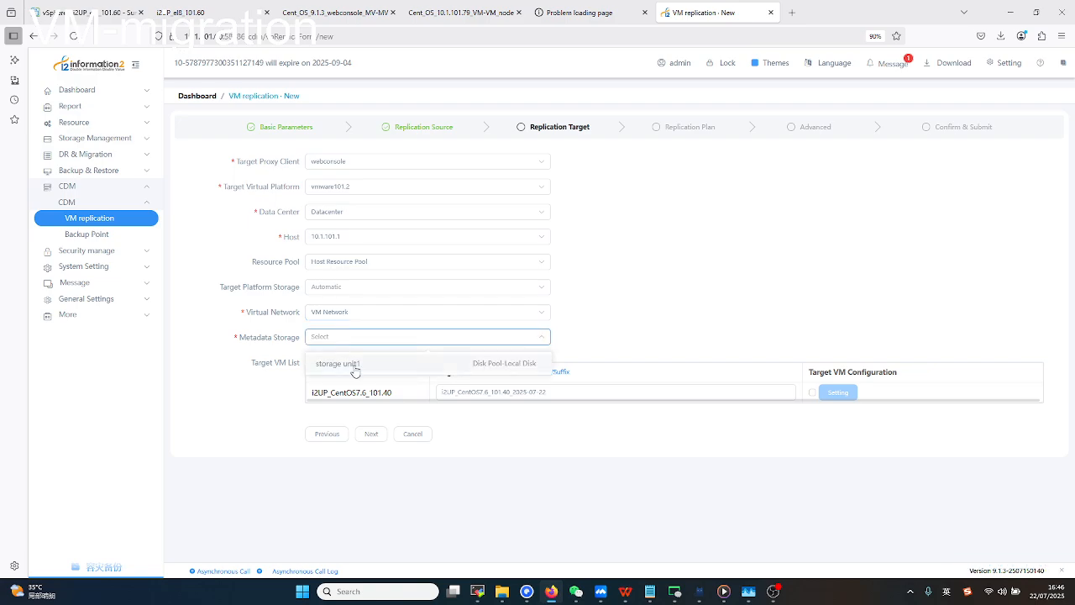
left_click(356, 368)
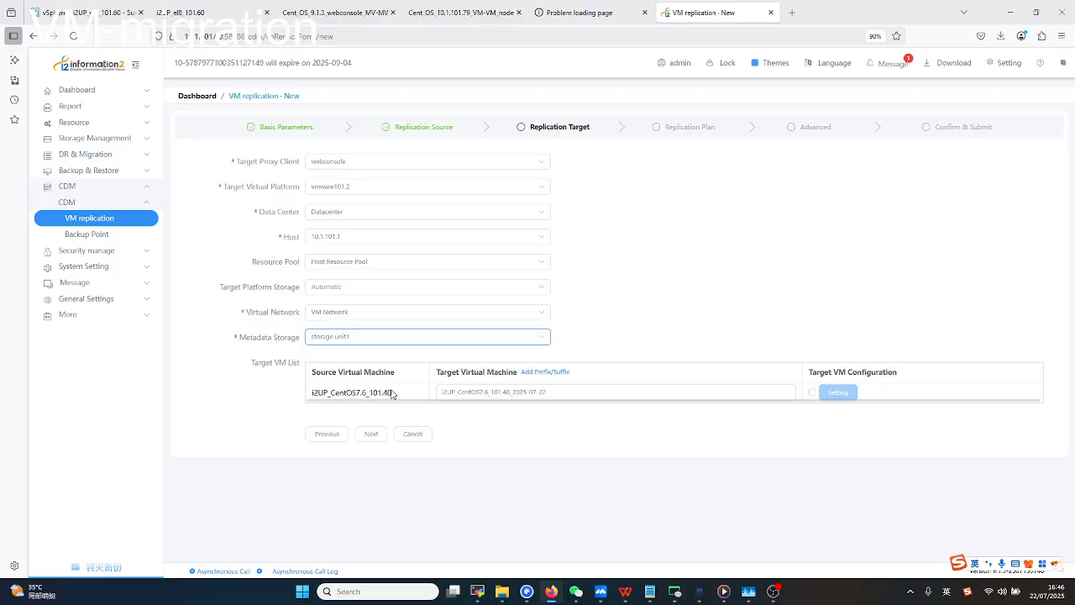
left_click(370, 435)
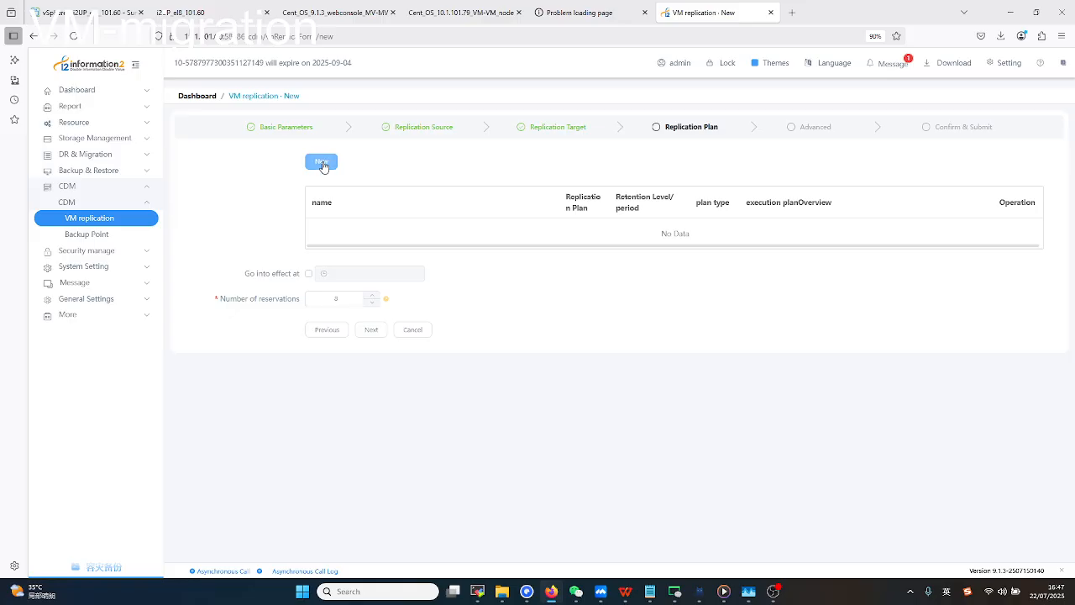
Create a replication plan named full with Full Replication and 1week retention.
left_click(323, 164)
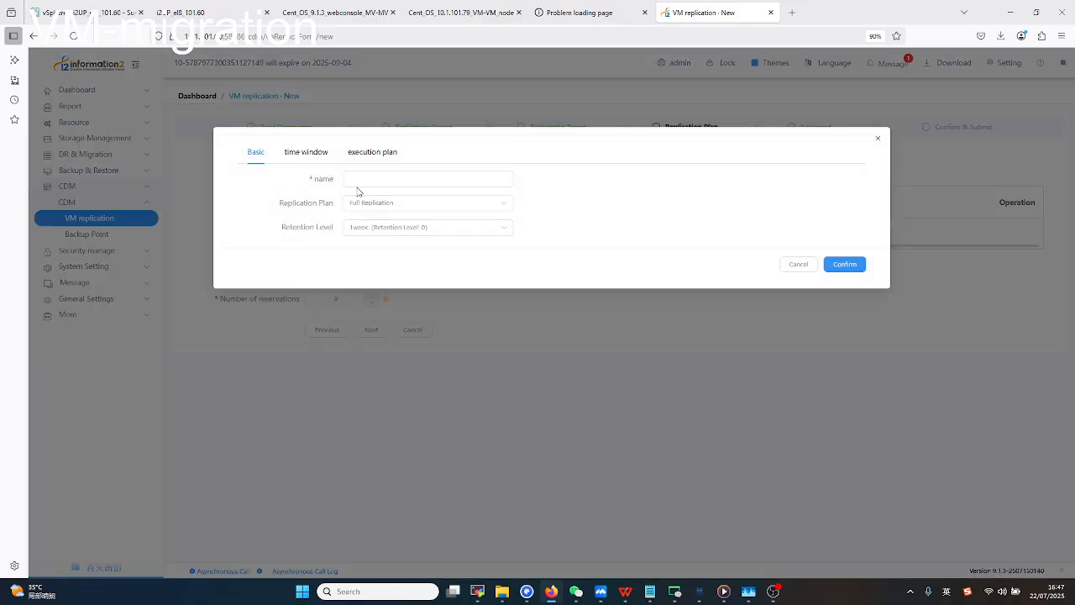
left_click(373, 179)
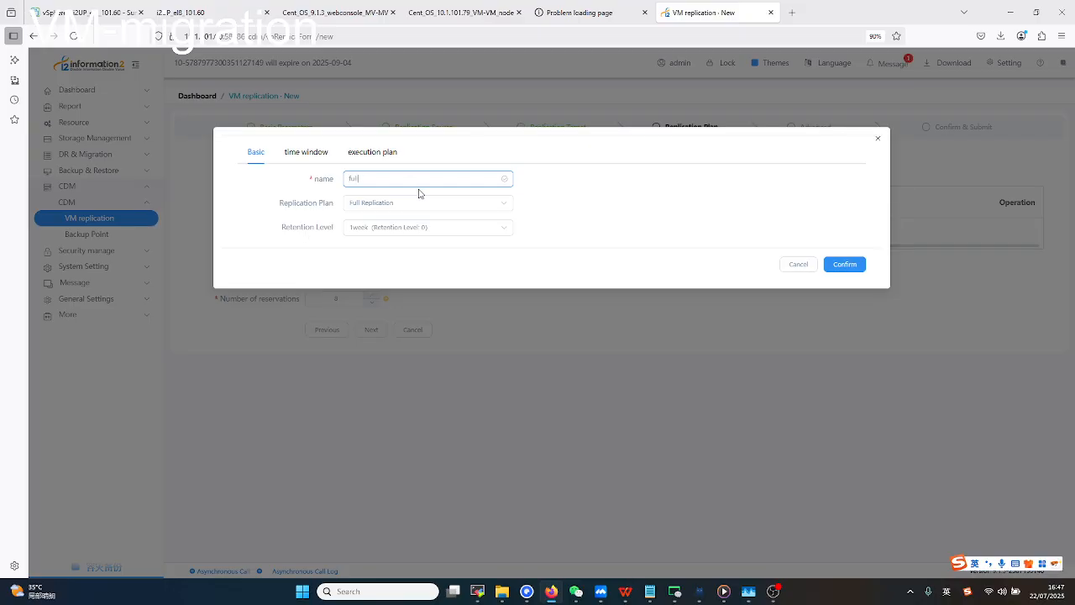
left_click(304, 151)
left_click(257, 152)
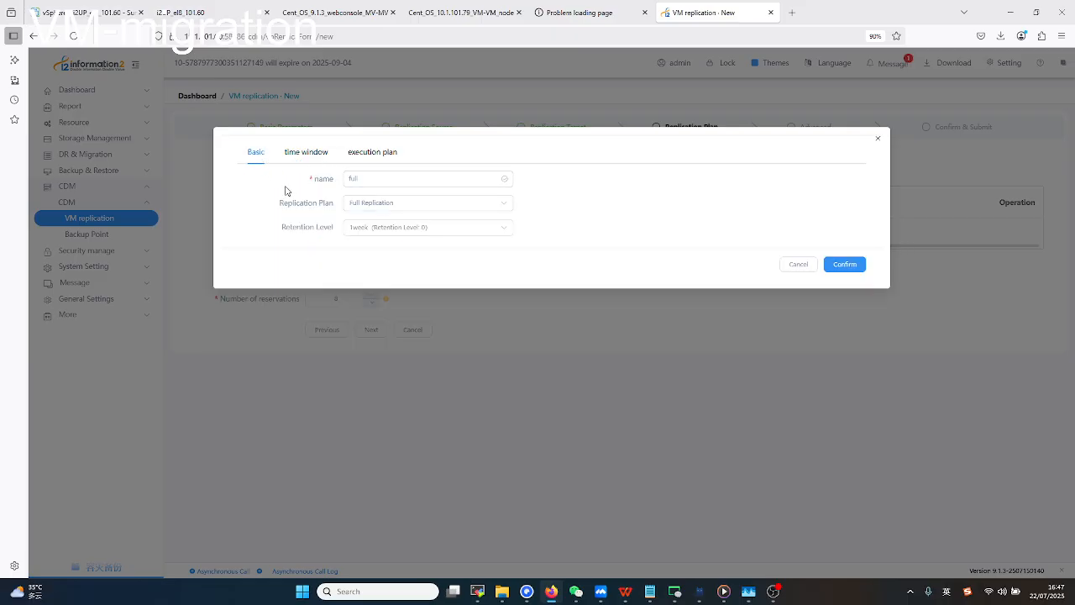
left_click(318, 153)
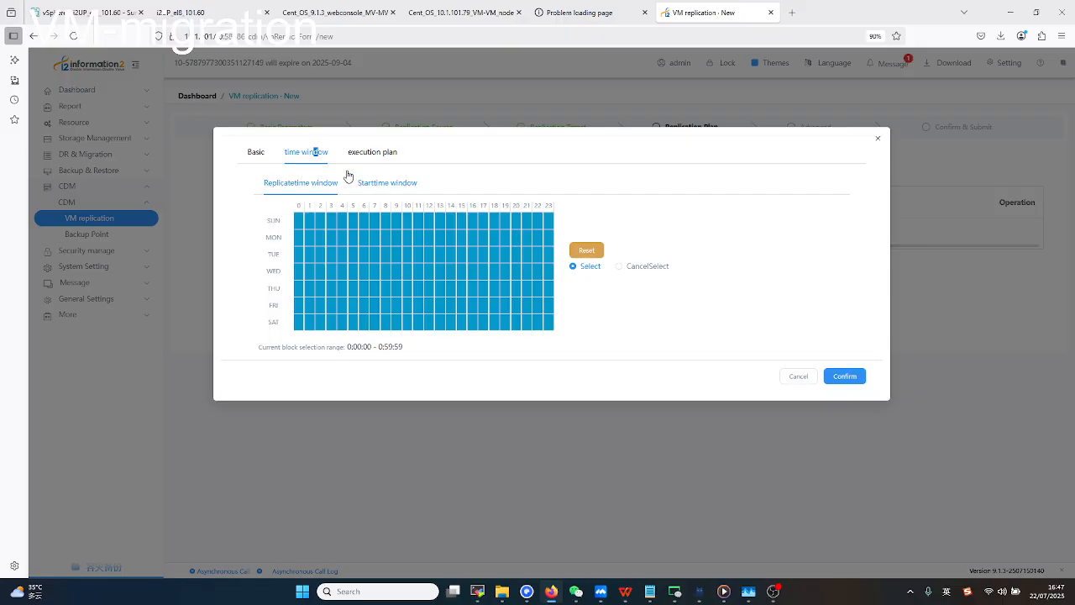
left_click(262, 159)
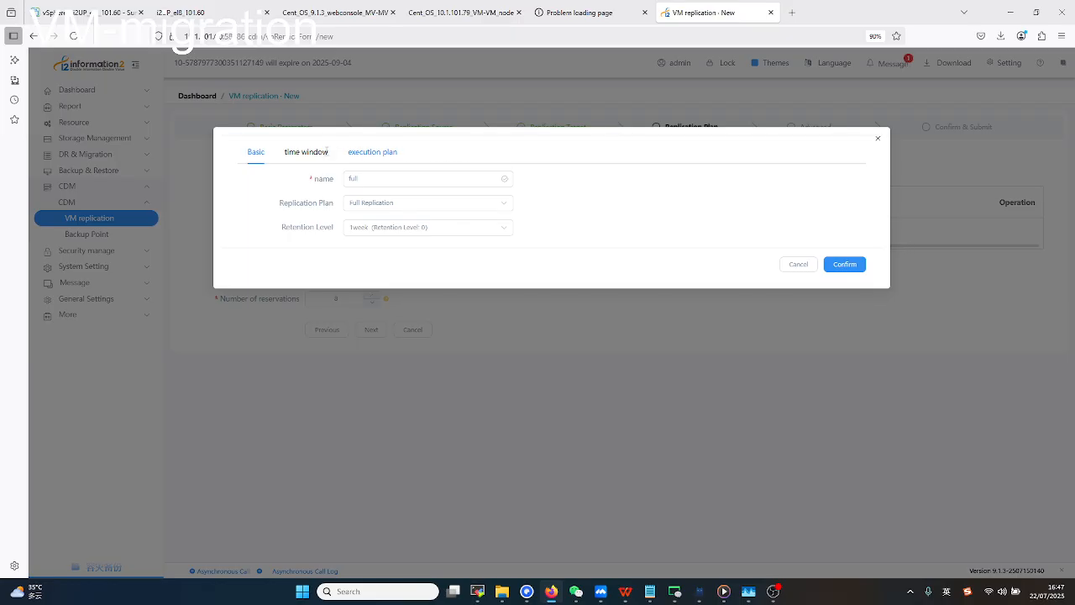
Review the replicate and start time windows, leaving all hours enabled.
left_click(318, 159)
left_click_drag(296, 220, 429, 270)
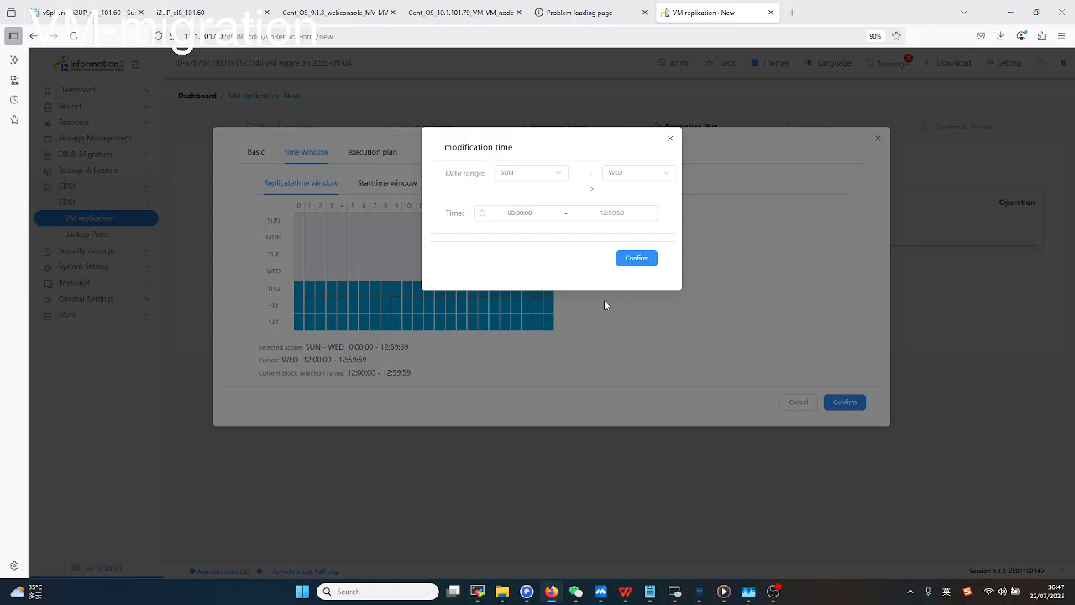
left_click(671, 137)
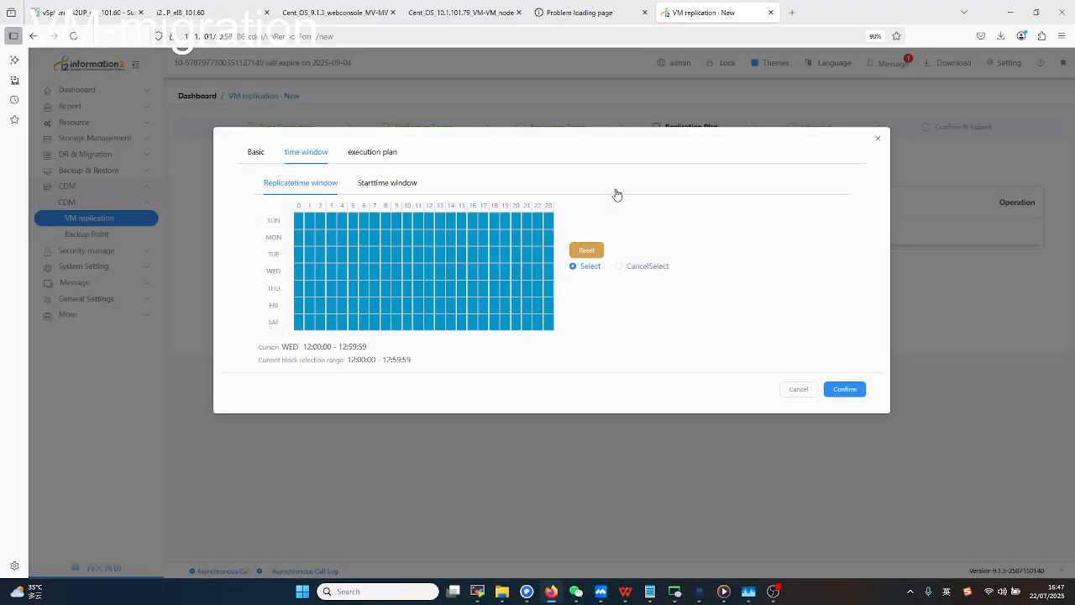
left_click(386, 182)
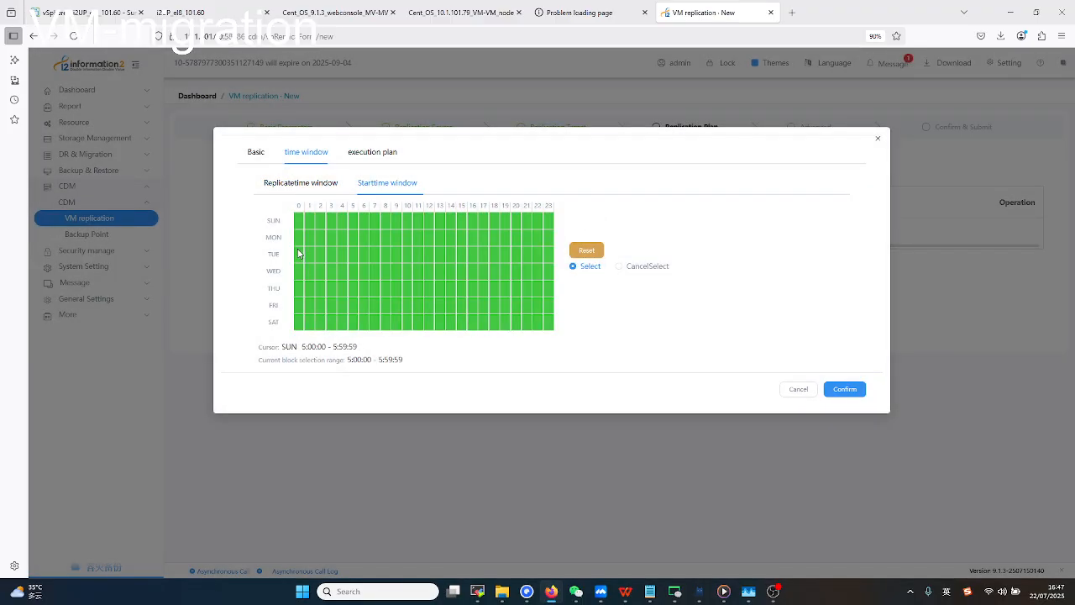
Set the plan's execution type to Instant and confirm the full plan.
left_click(376, 152)
left_click(394, 181)
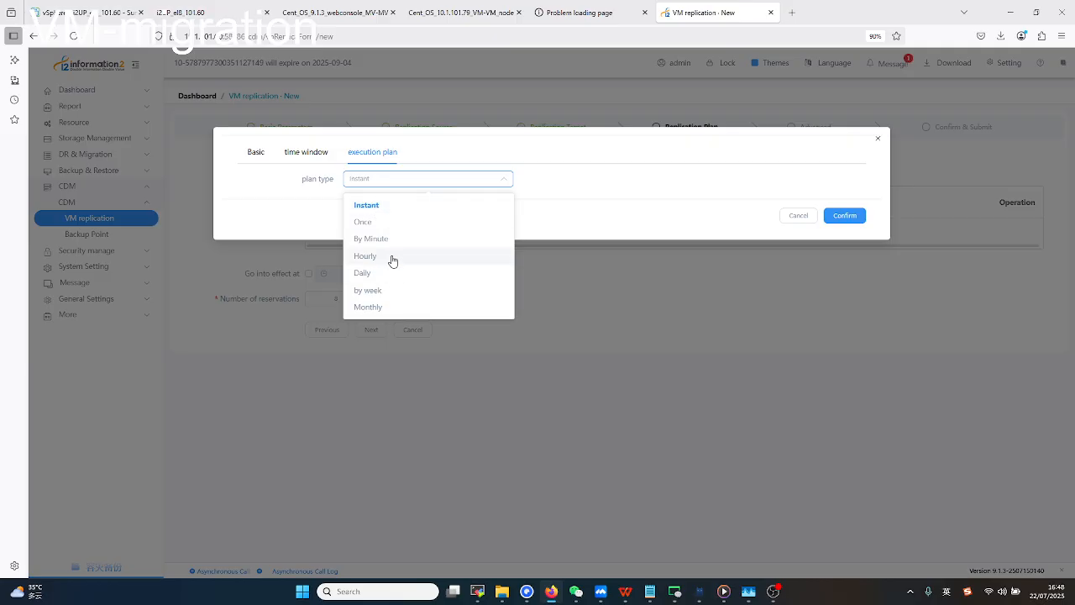
left_click(380, 307)
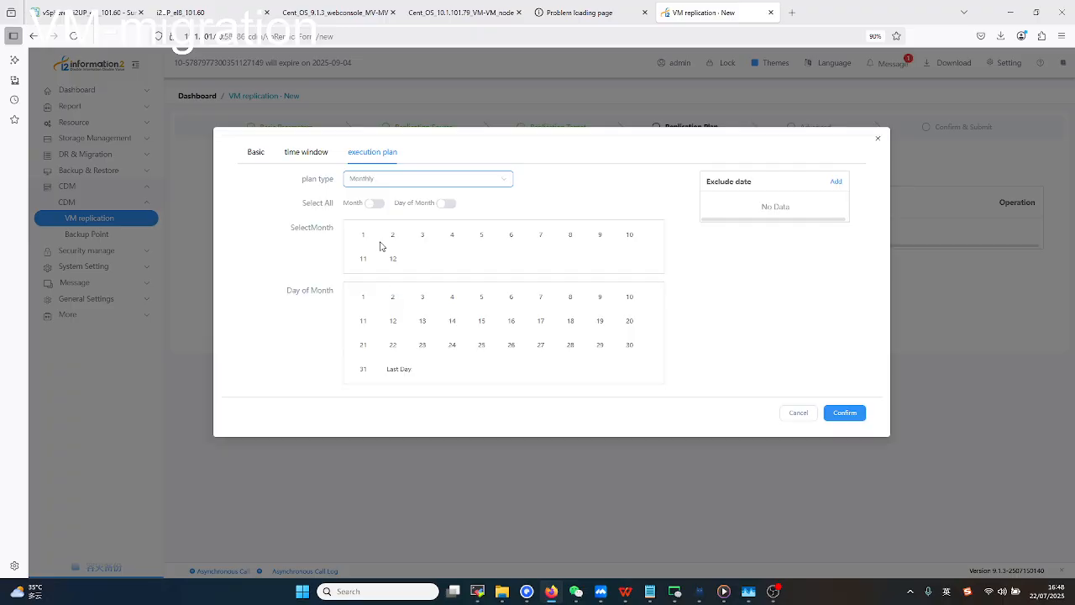
left_click(363, 235)
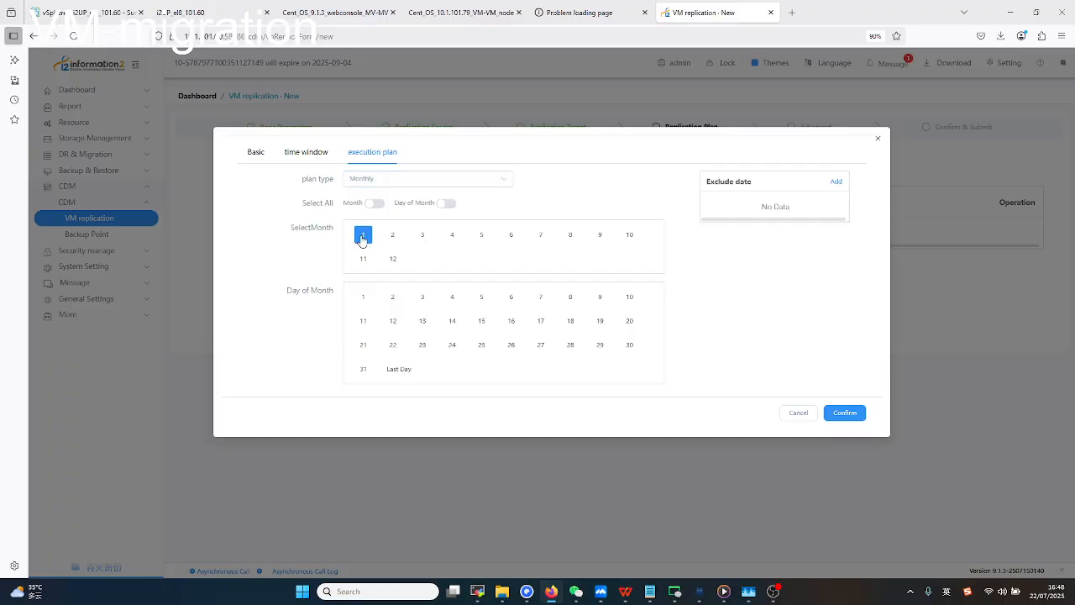
left_click(363, 297)
left_click(363, 235)
left_click(401, 181)
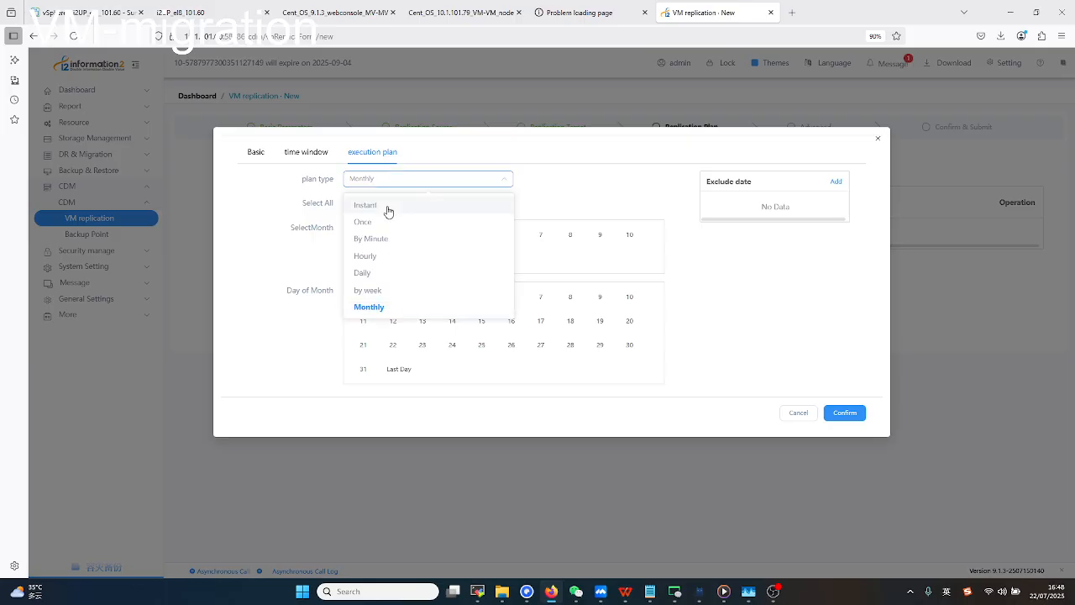
left_click(386, 209)
left_click(843, 215)
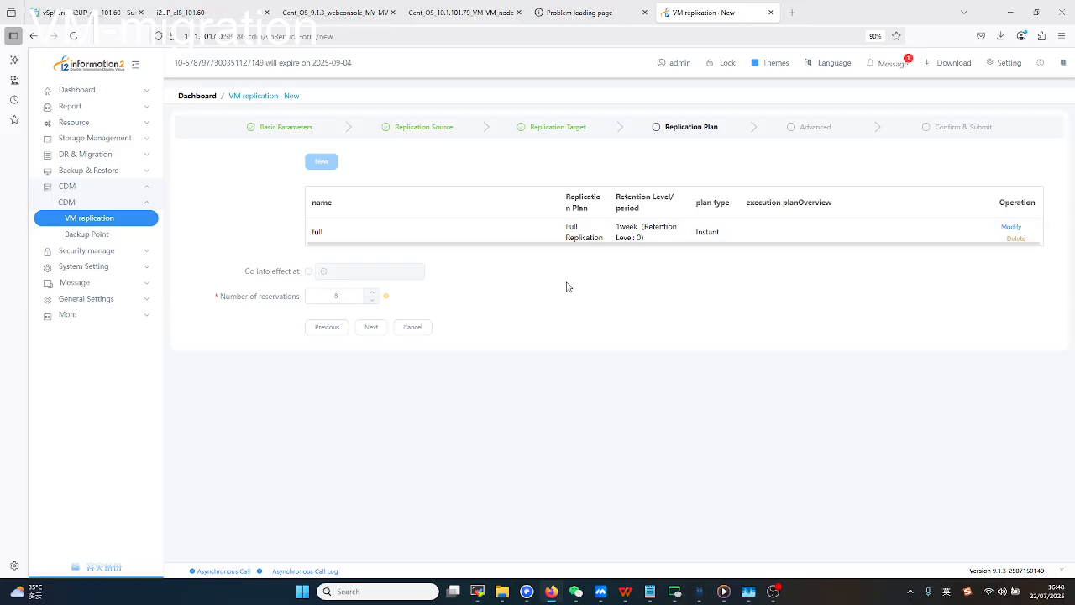
Keep default General, Compress & Encrypt and Bandwidth settings and proceed to Confirm & Submit.
left_click(370, 327)
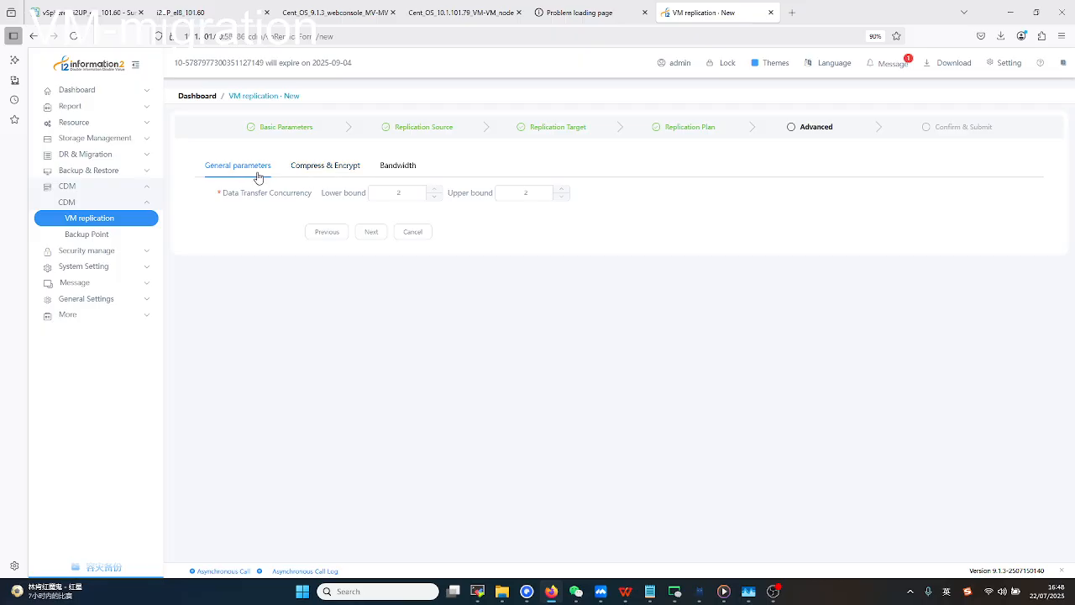
left_click(319, 172)
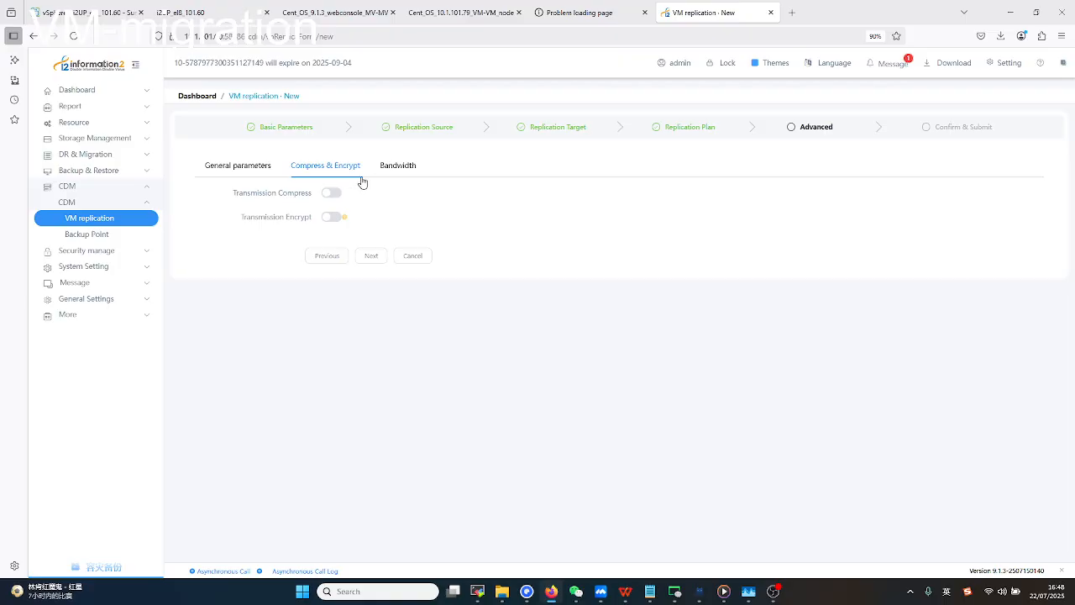
left_click(246, 168)
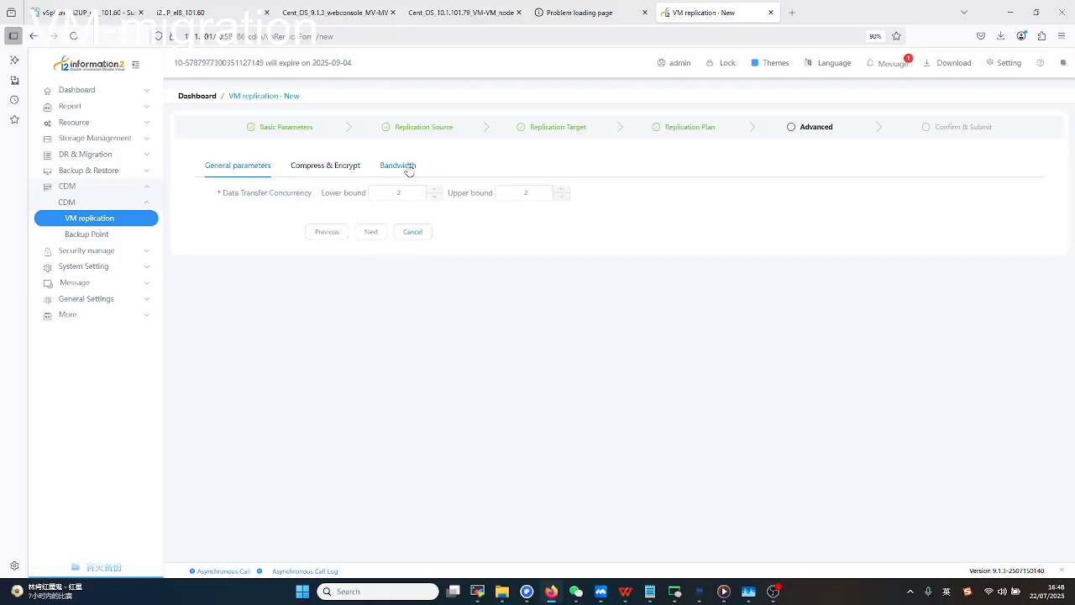
left_click(397, 165)
left_click(244, 167)
left_click(372, 234)
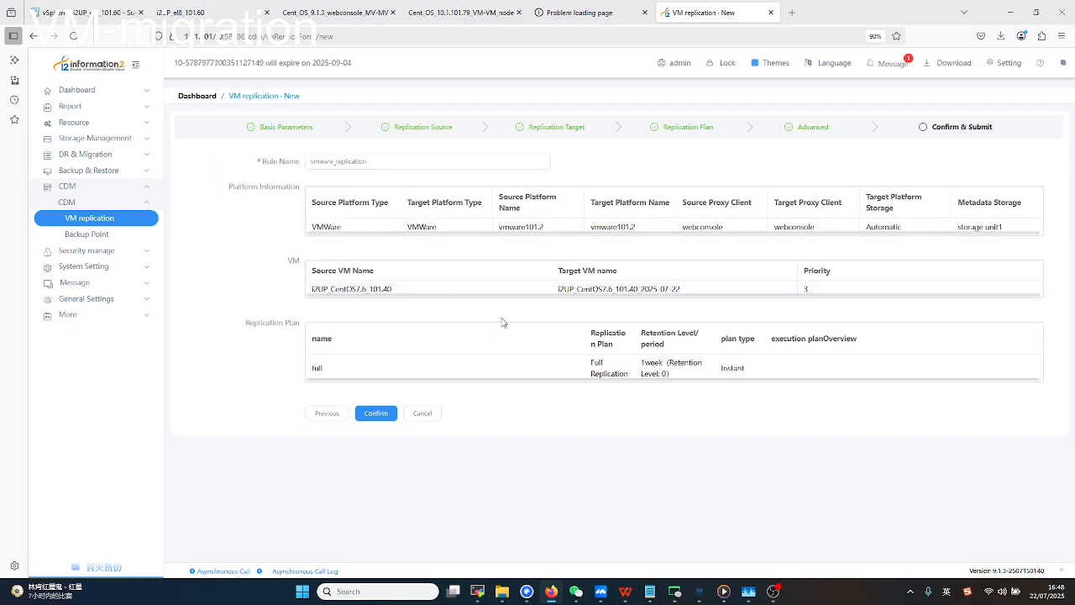
Confirm creation of the vmware_replication rule, then expand the Dashboard section.
left_click(376, 412)
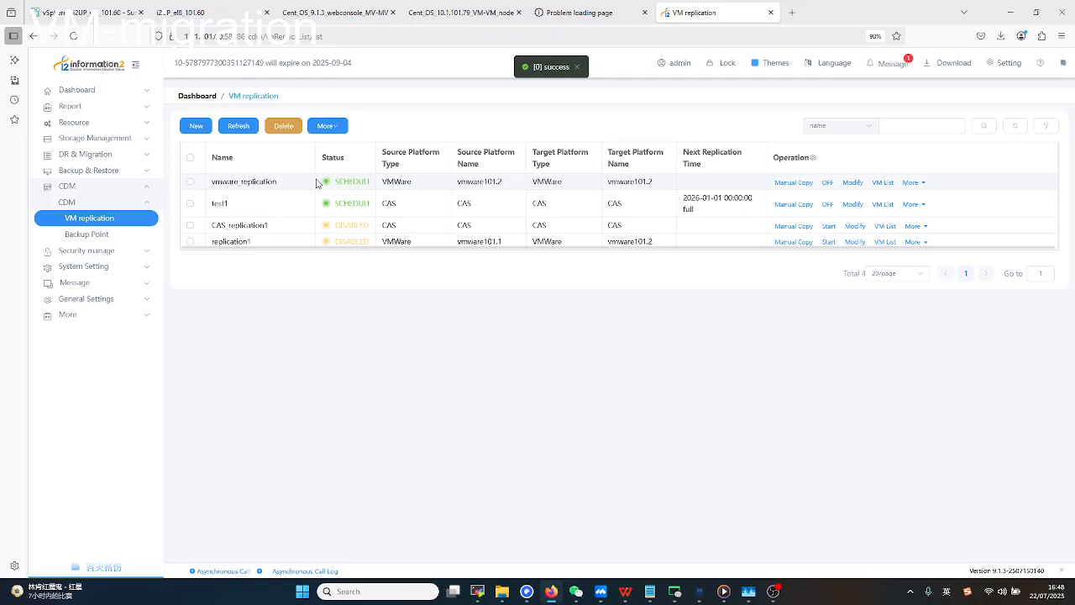
left_click(119, 93)
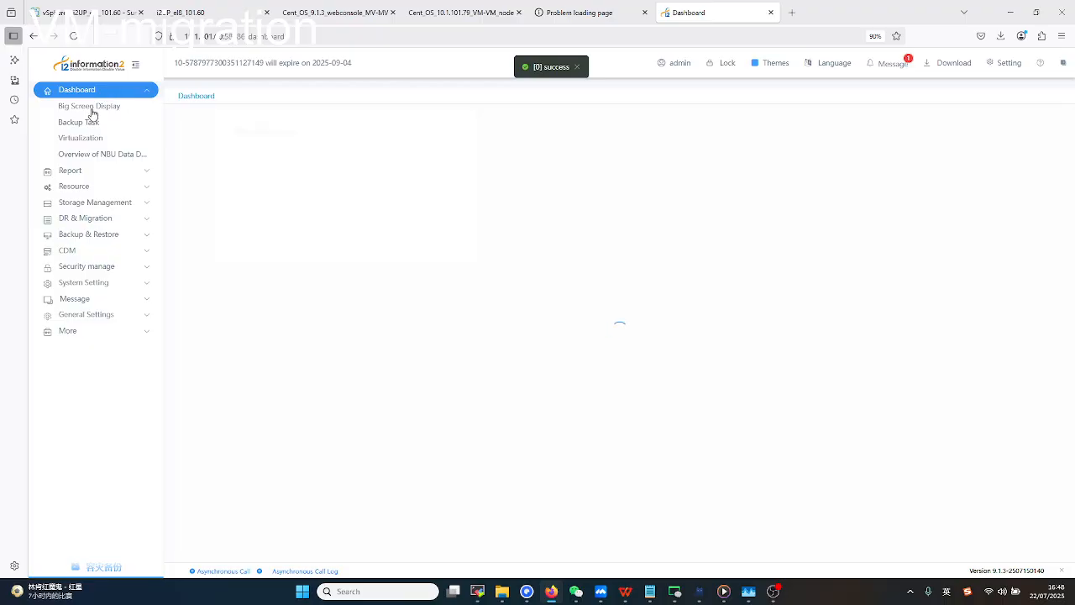
Check task statuses in Backup Task, then return to the CDM > CDM > VM replication list.
left_click(81, 123)
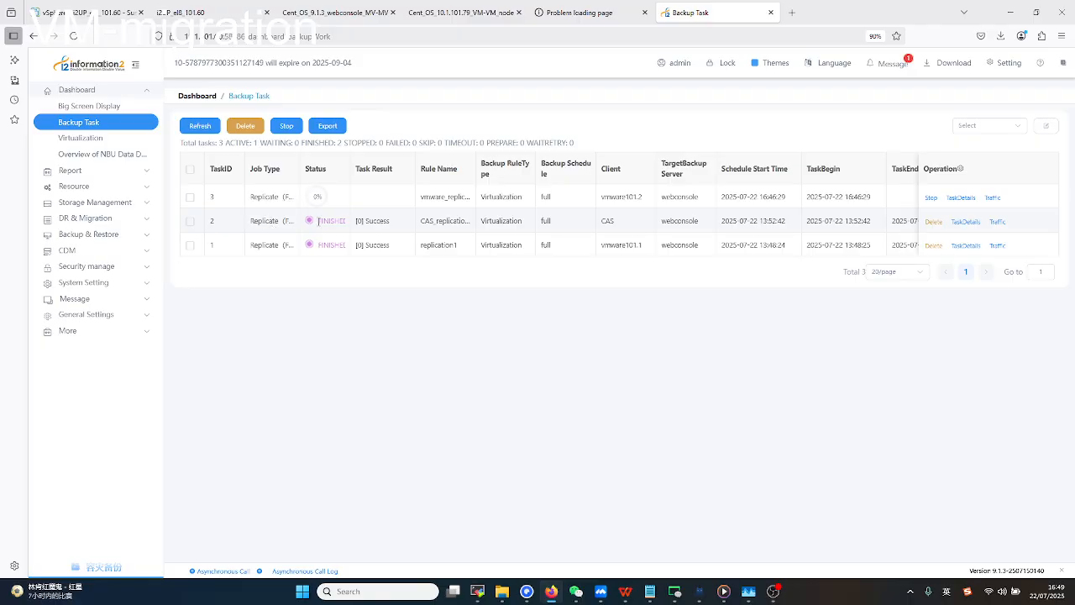
left_click_drag(318, 220, 342, 220)
left_click(349, 227)
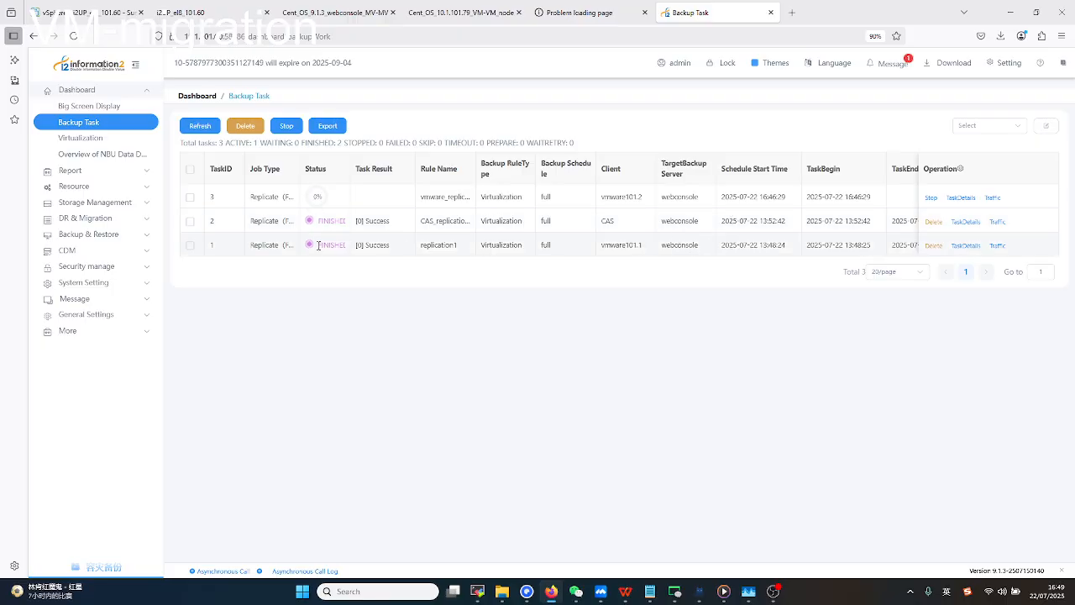
left_click_drag(319, 245, 348, 248)
left_click(348, 251)
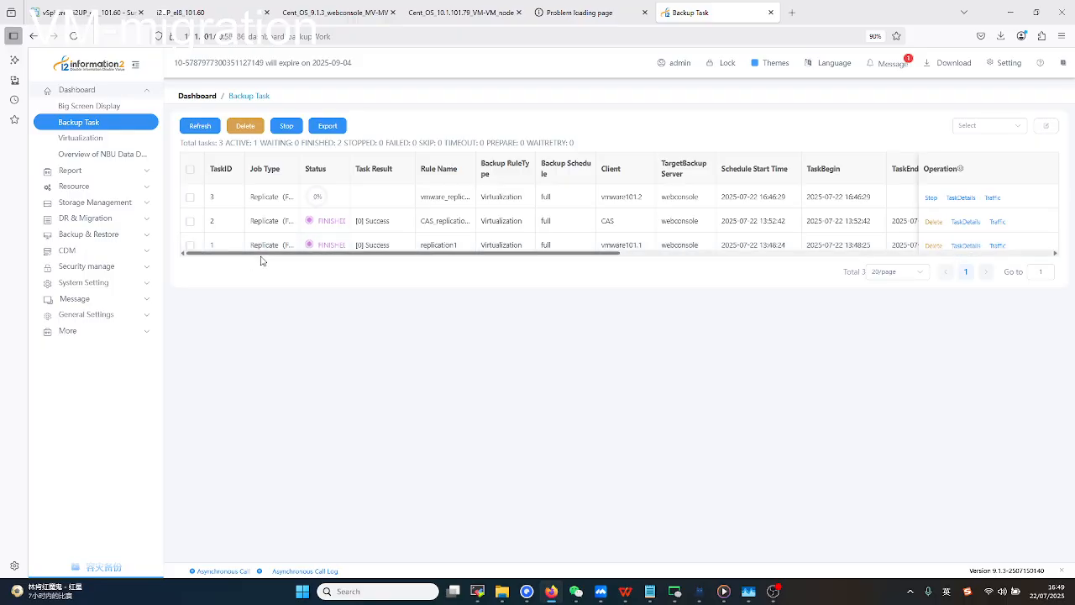
left_click(121, 253)
left_click(122, 204)
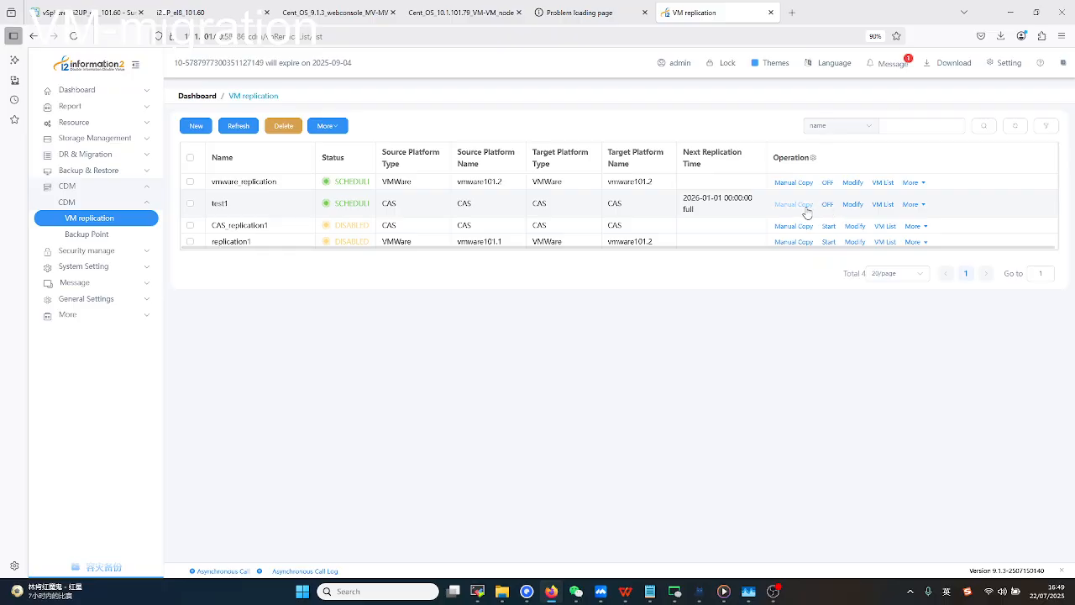
Open rule test1 for modification and advance to Replication Source, highlighting source VM test-tjx-new.
left_click(853, 205)
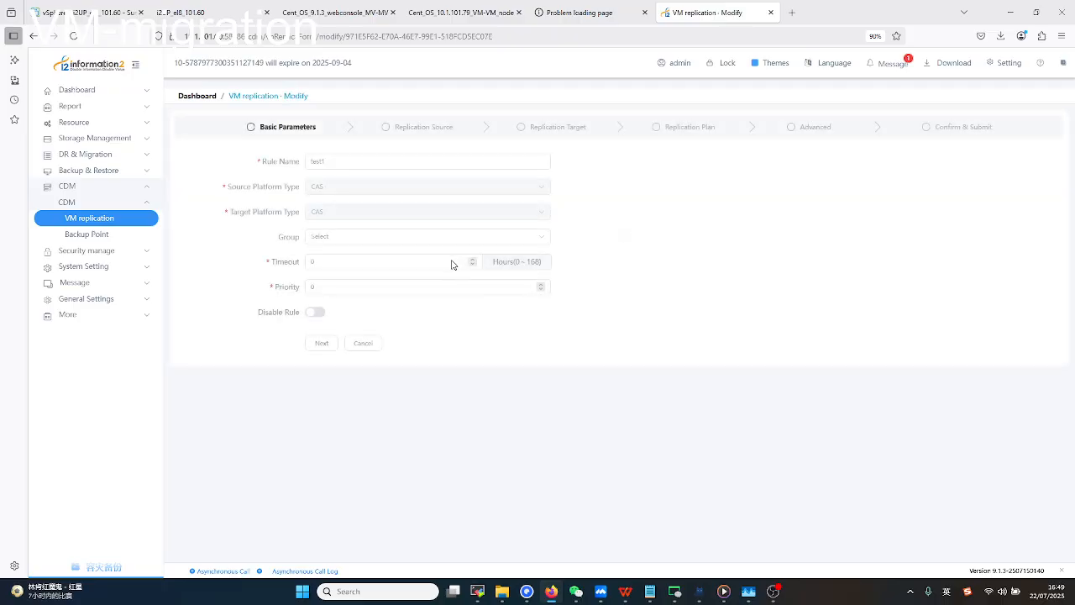
left_click(322, 343)
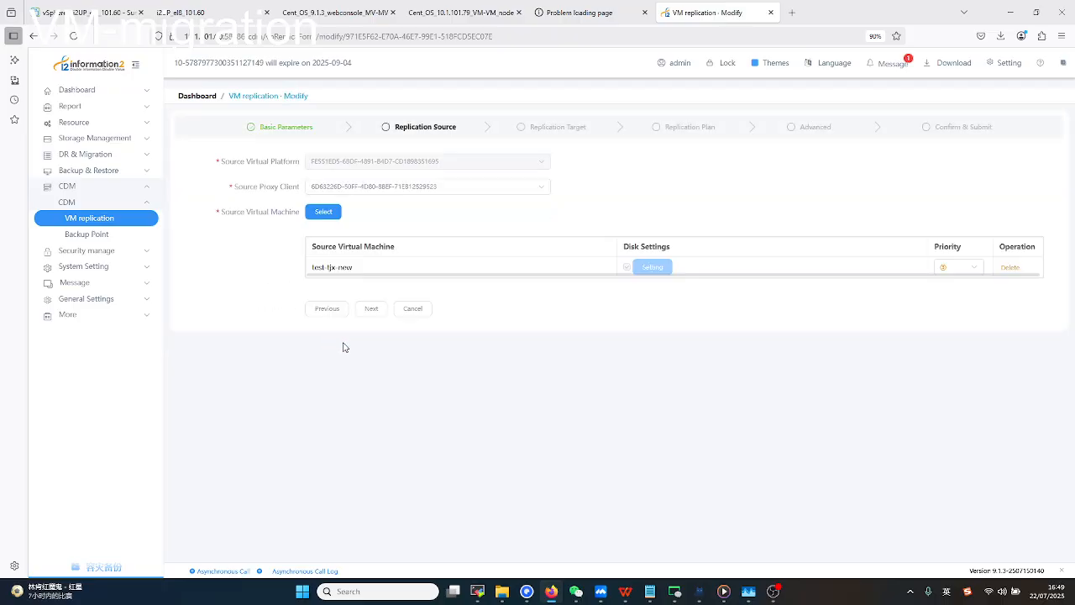
left_click_drag(360, 268, 305, 263)
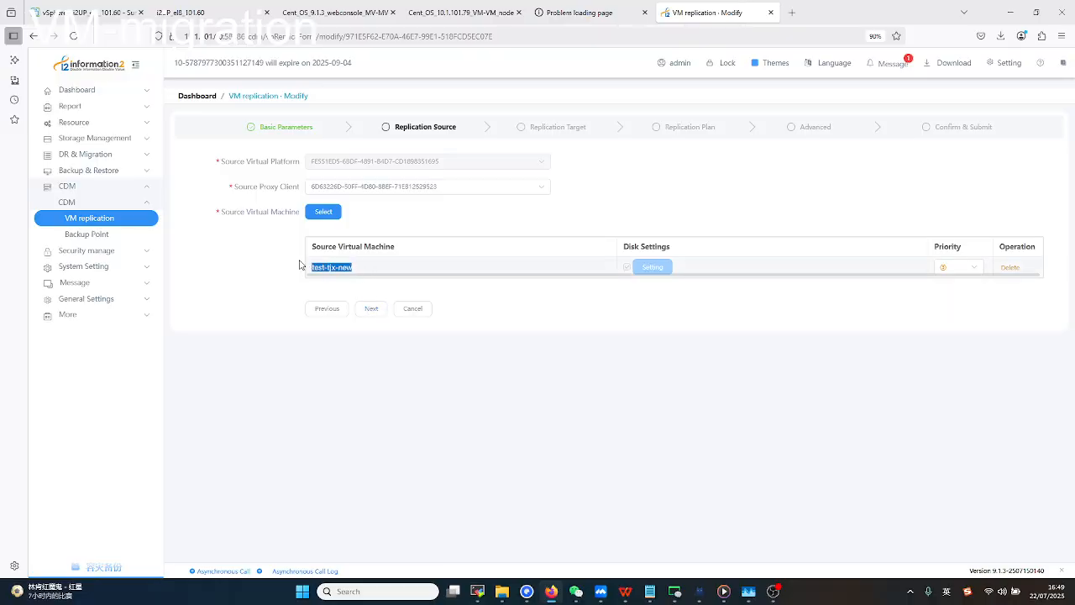
left_click(470, 300)
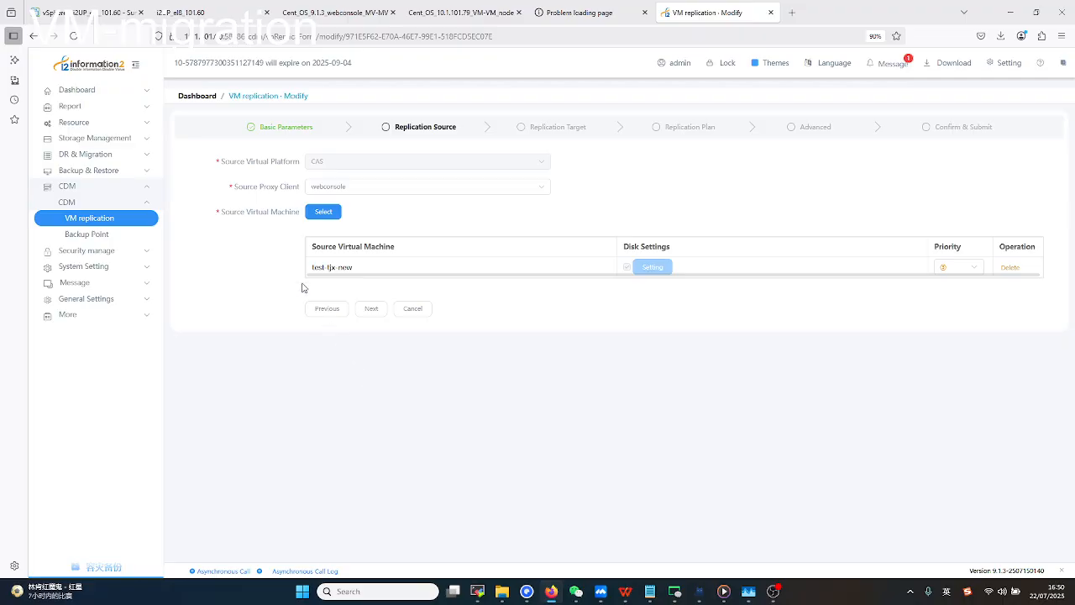
Scroll the vSphere Client VM inventory and glance over the i2UP_el8 and CentOS webconsole tabs.
left_click(84, 13)
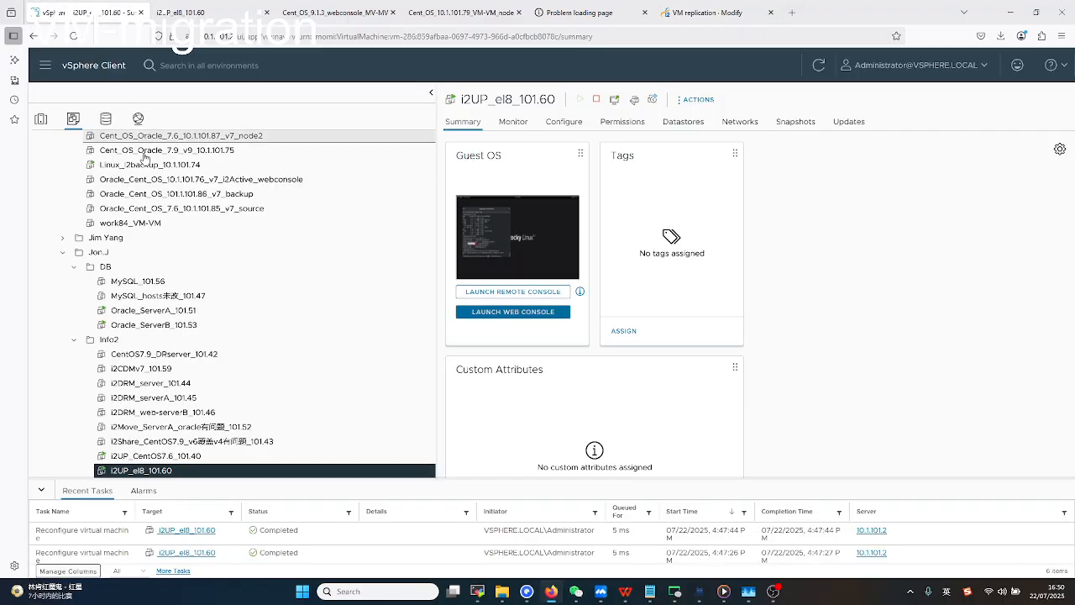
scroll(209, 349, "down", 2)
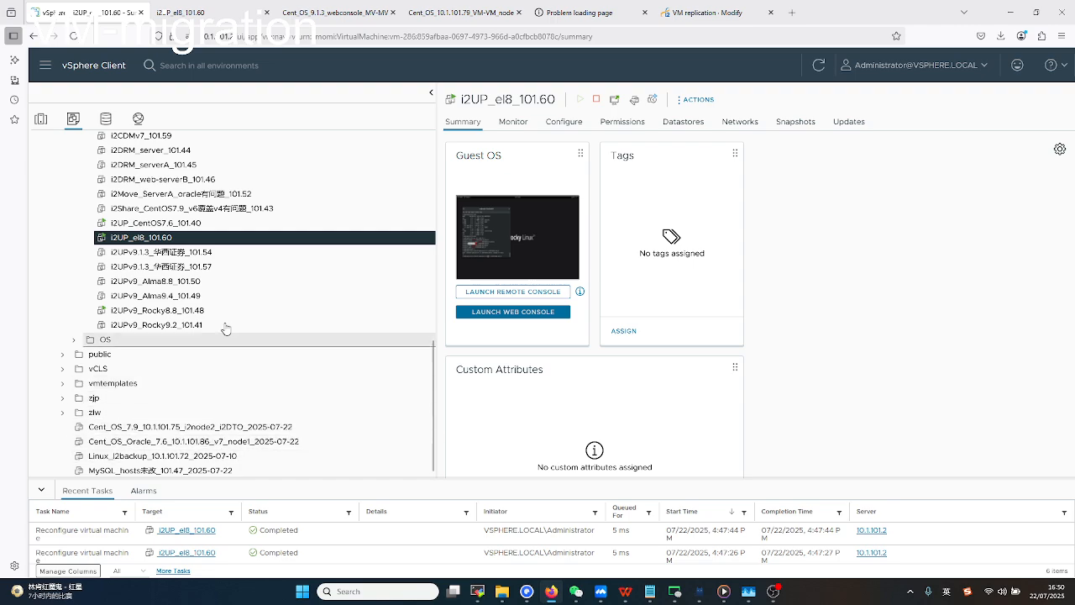
left_click(212, 12)
left_click(333, 13)
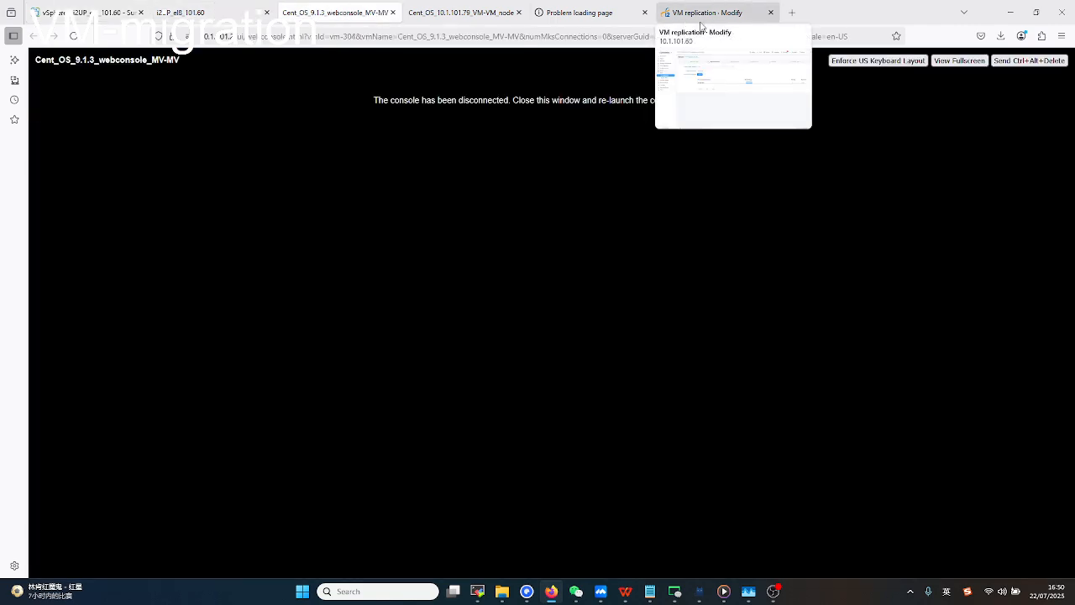
left_click(698, 13)
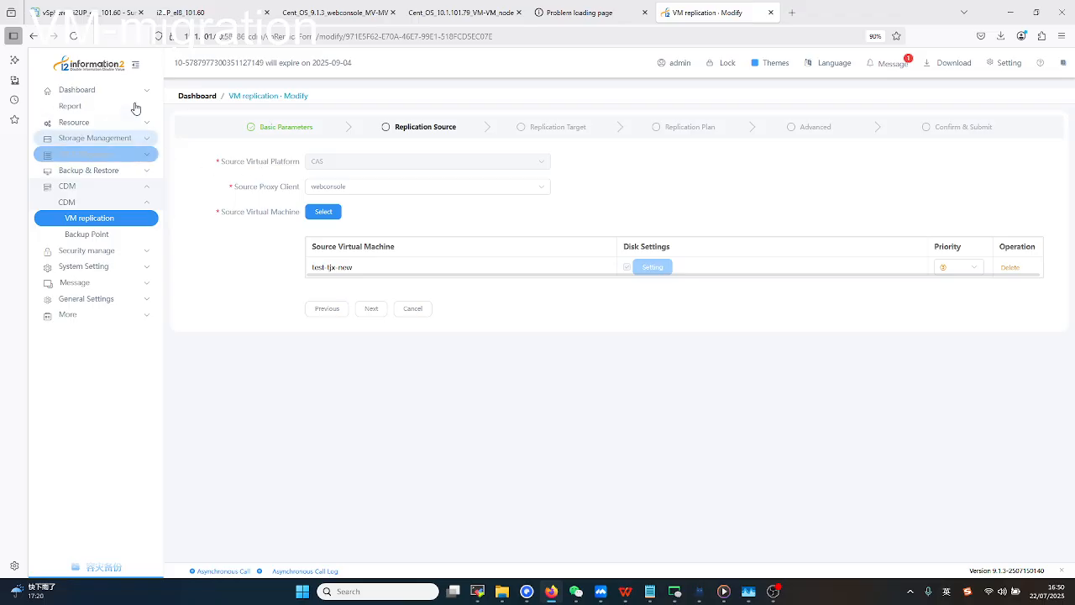
Check the vSphere Client inventory once more, then open the i2UP Dashboard.
mouse_move(110, 17)
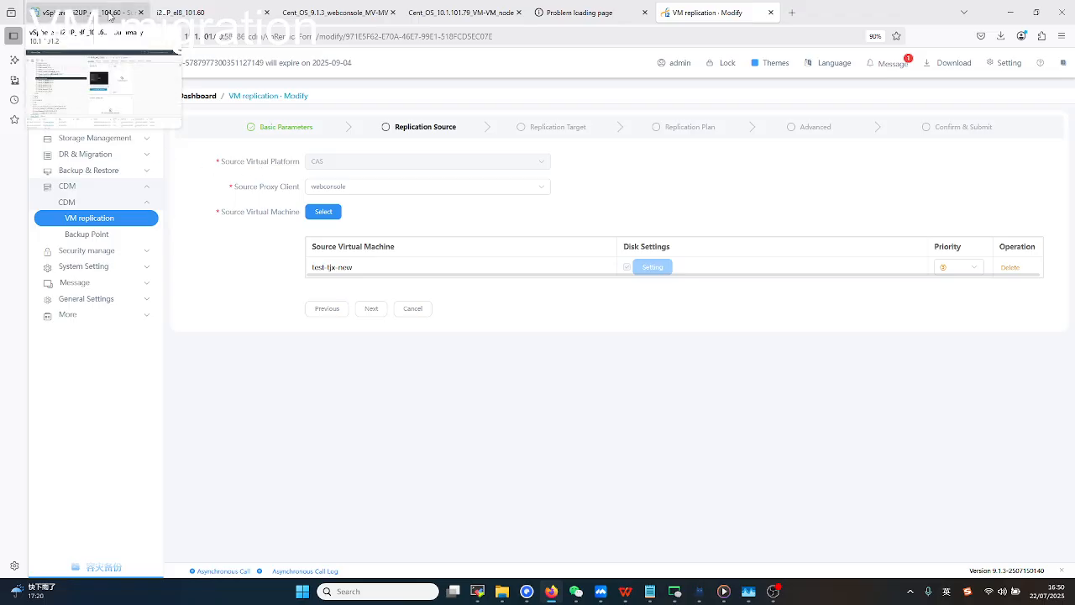
left_click(110, 16)
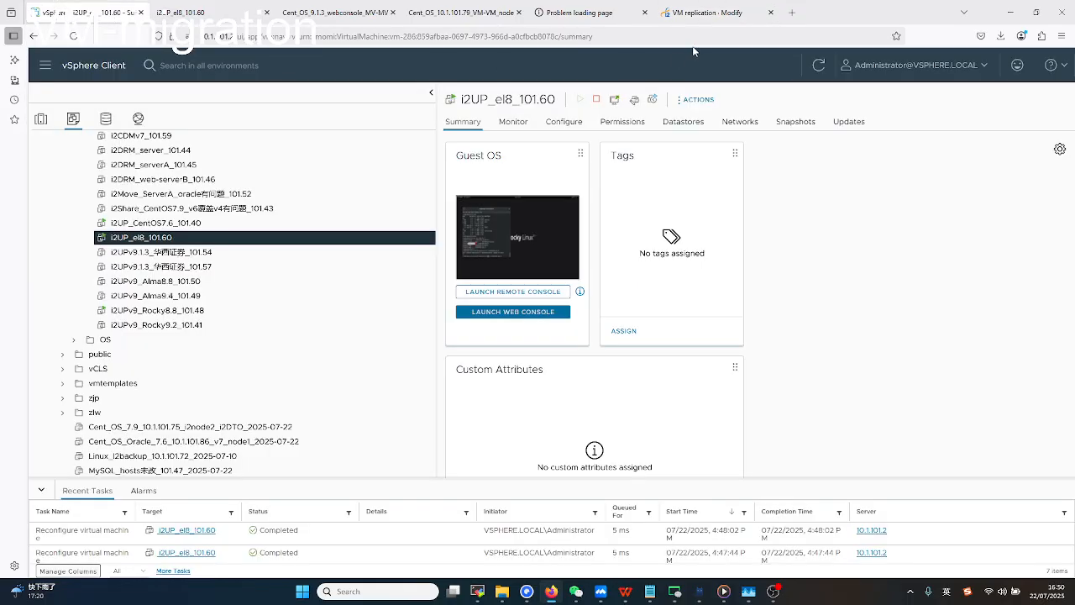
left_click(696, 15)
left_click(105, 90)
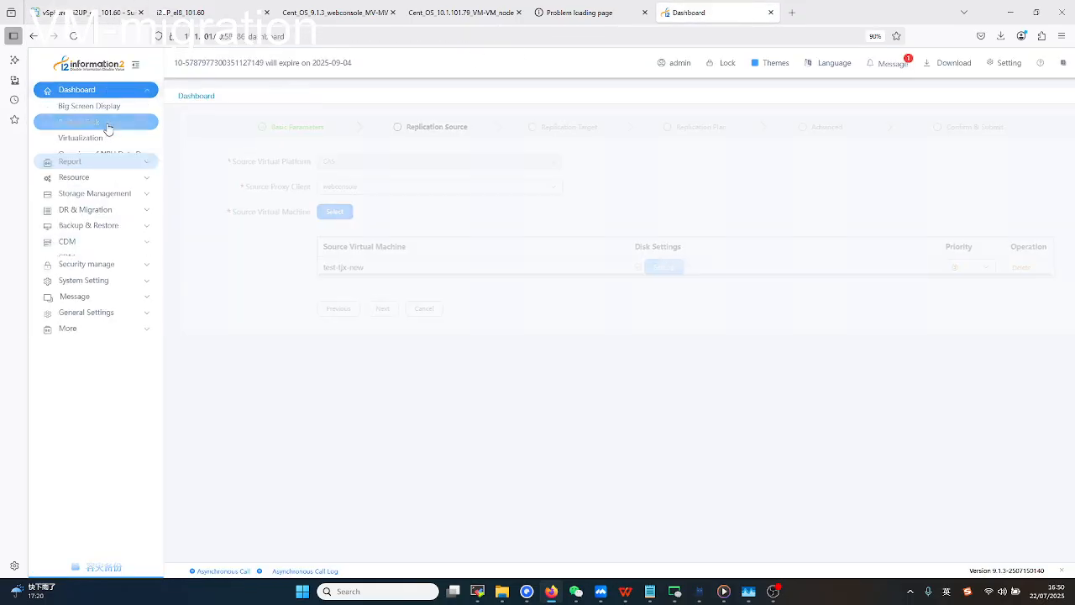
Show the Backup Task table and open details for task 1, replication1 finished at 100%.
left_click(107, 126)
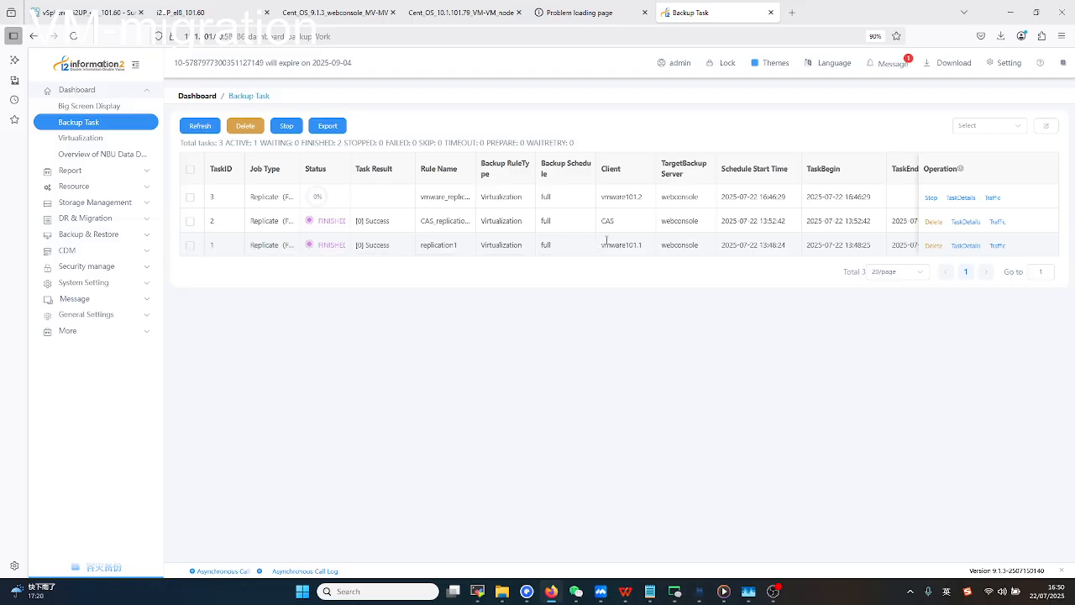
left_click(964, 246)
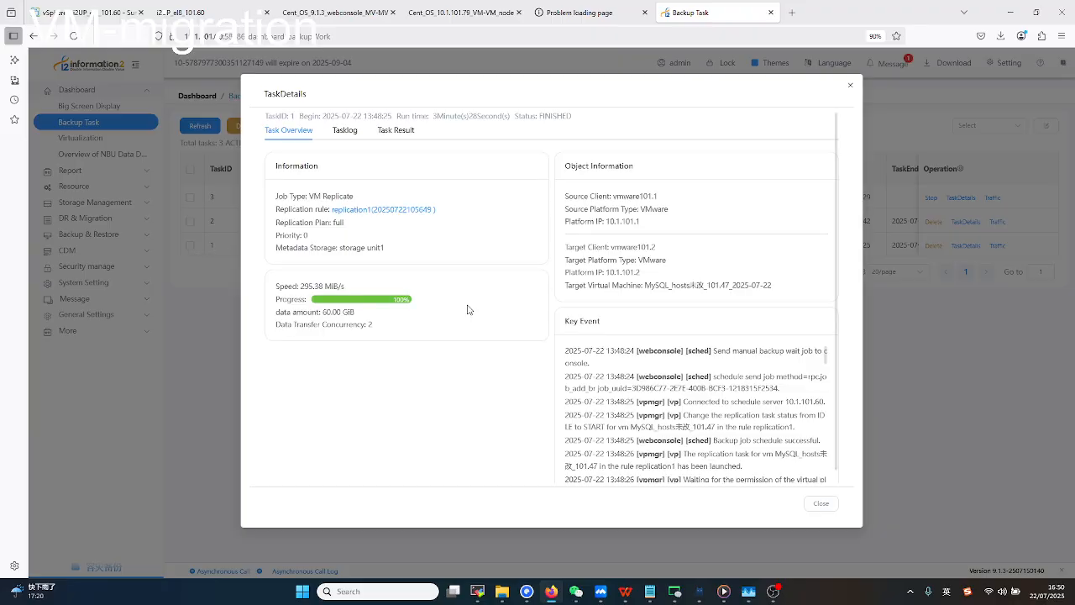
Read task 1's target VM name MySQL_hosts未改_101.47_2025-07-22 in TaskDetails, then close the dialog.
scroll(468, 310, "down", 1)
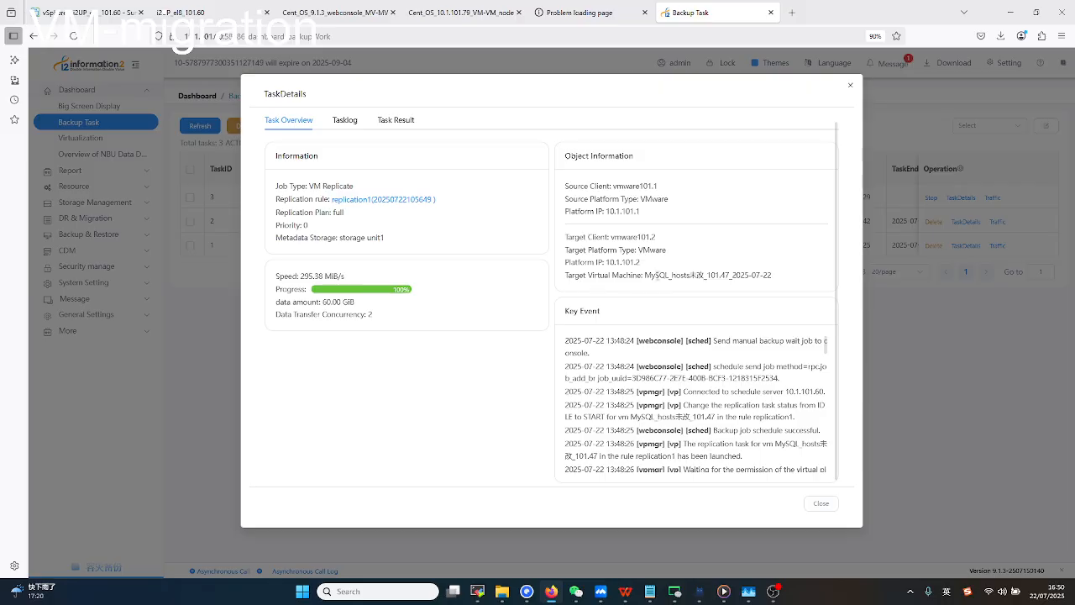
left_click_drag(643, 275, 784, 280)
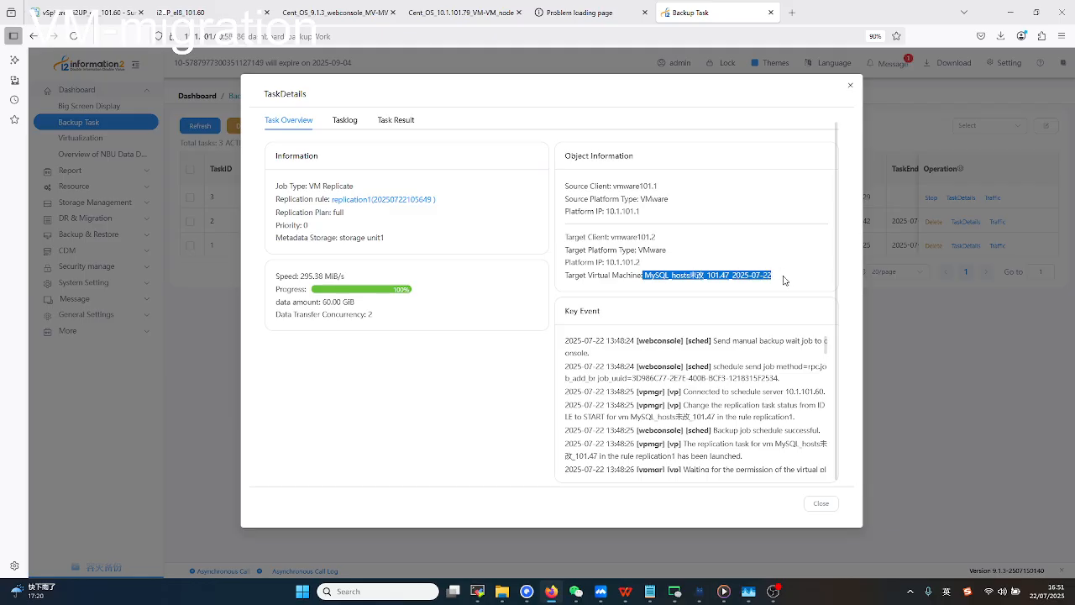
left_click(687, 288)
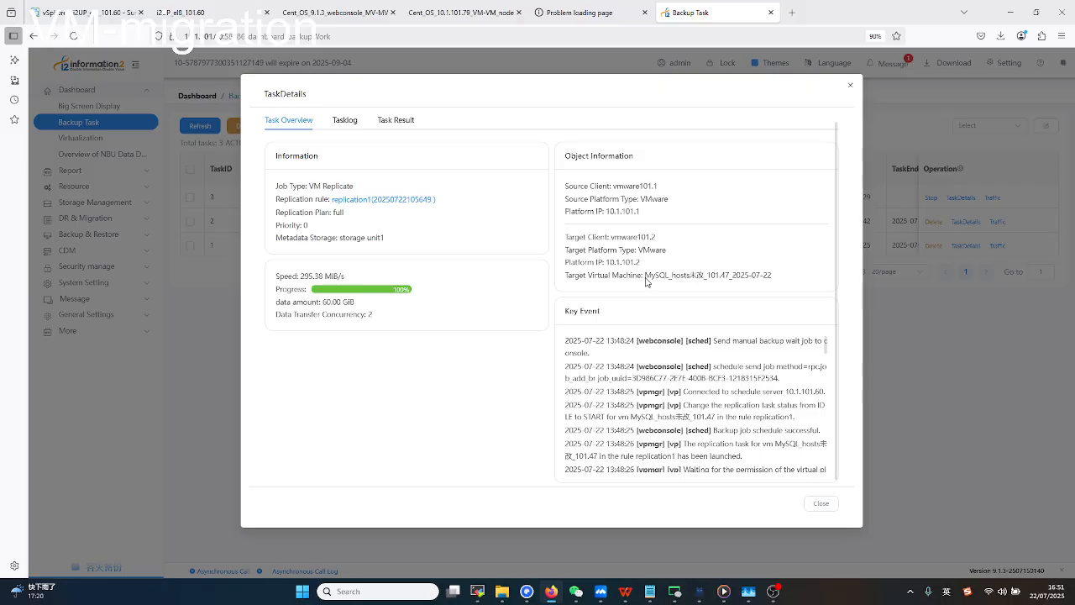
left_click_drag(645, 276, 690, 276)
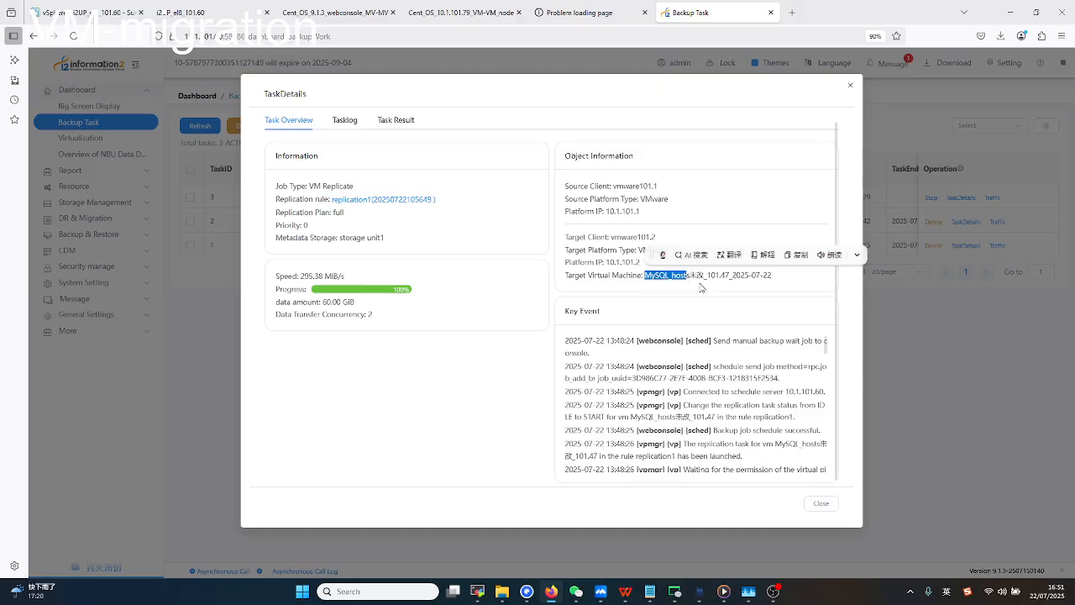
left_click(701, 287)
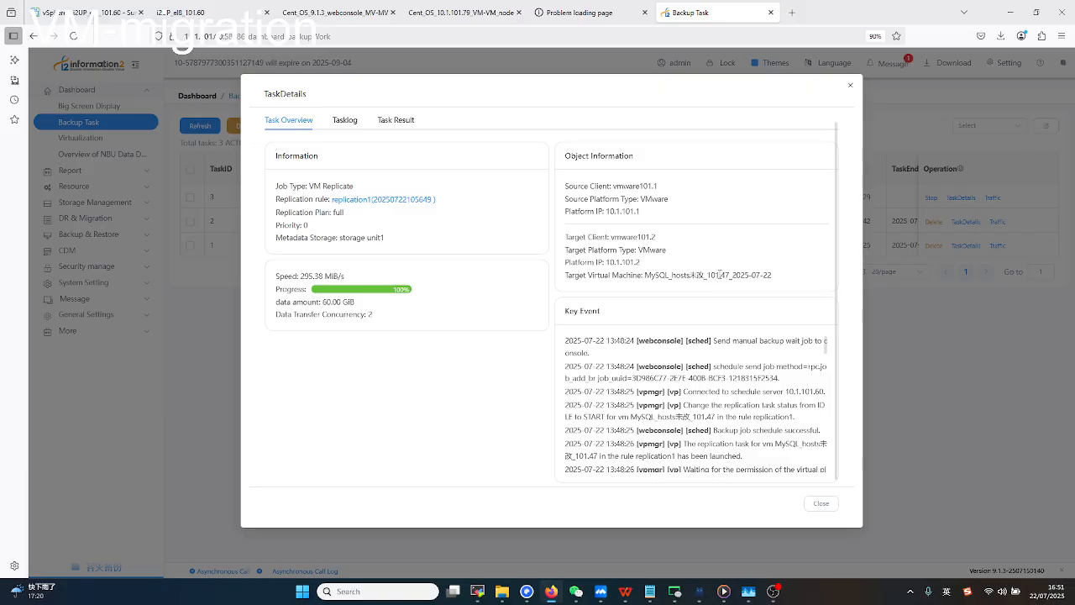
left_click_drag(719, 275, 780, 288)
left_click(750, 288)
left_click_drag(736, 274, 791, 276)
left_click(785, 280)
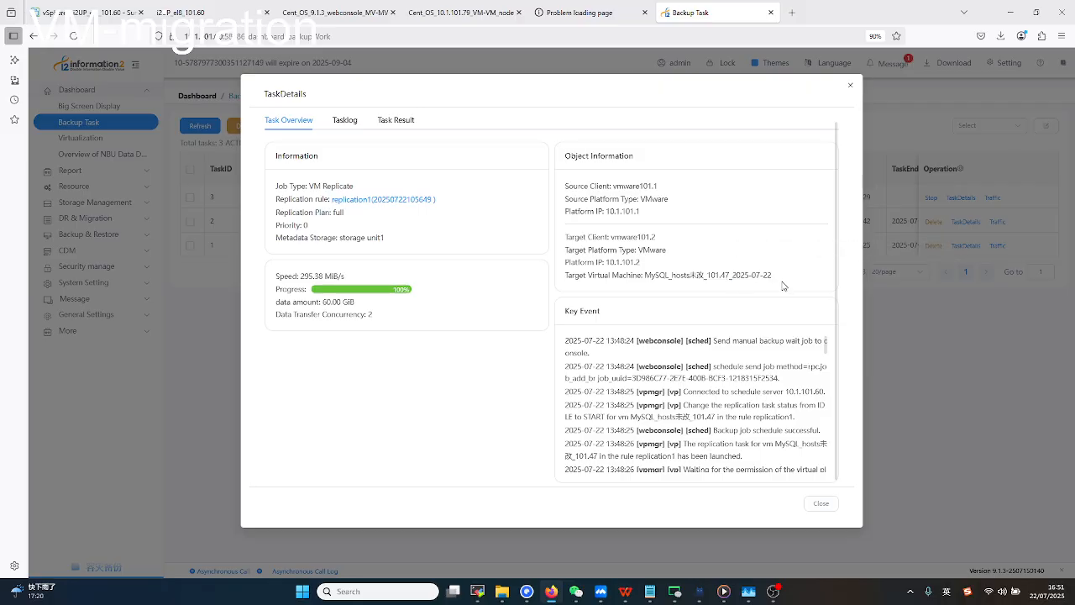
left_click(852, 89)
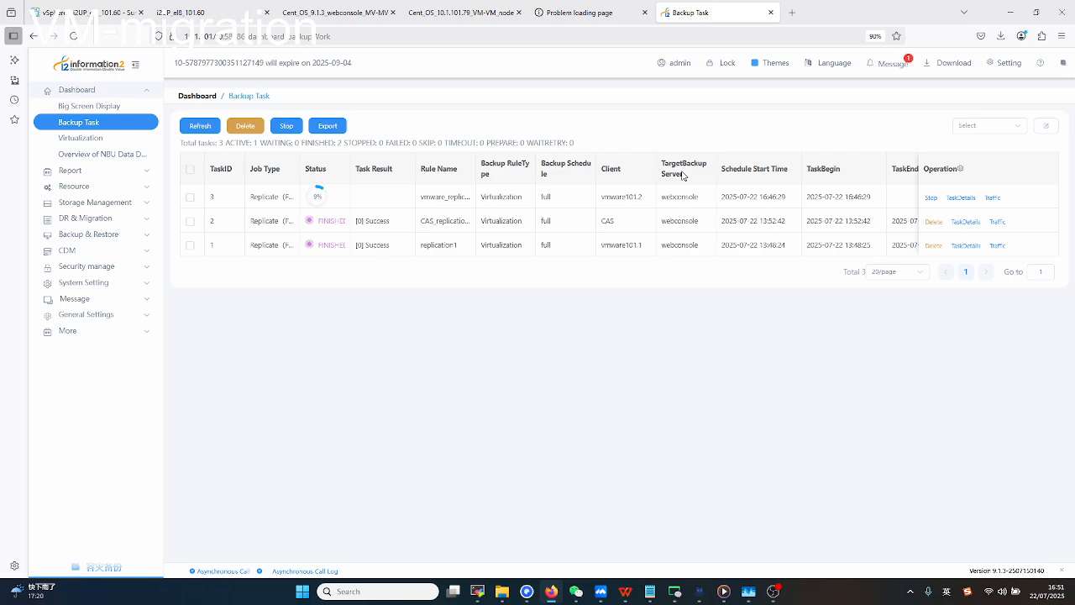
Select VM MySQL_hosts未改_101.47_2025-07-22 in vSphere, power it on, and acknowledge the failure report.
left_click(90, 19)
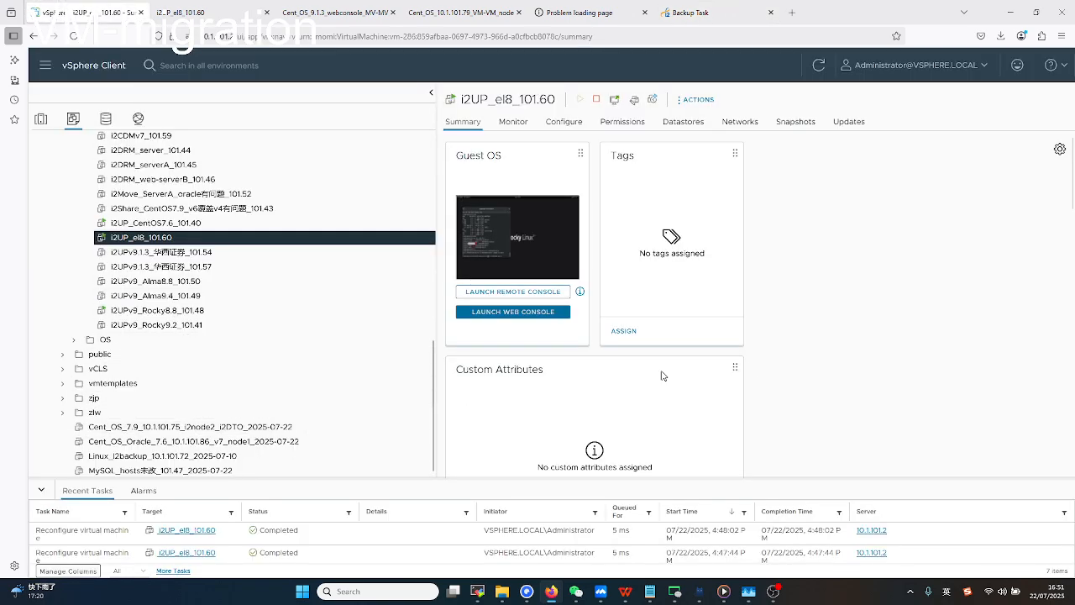
scroll(873, 366, "down", 2)
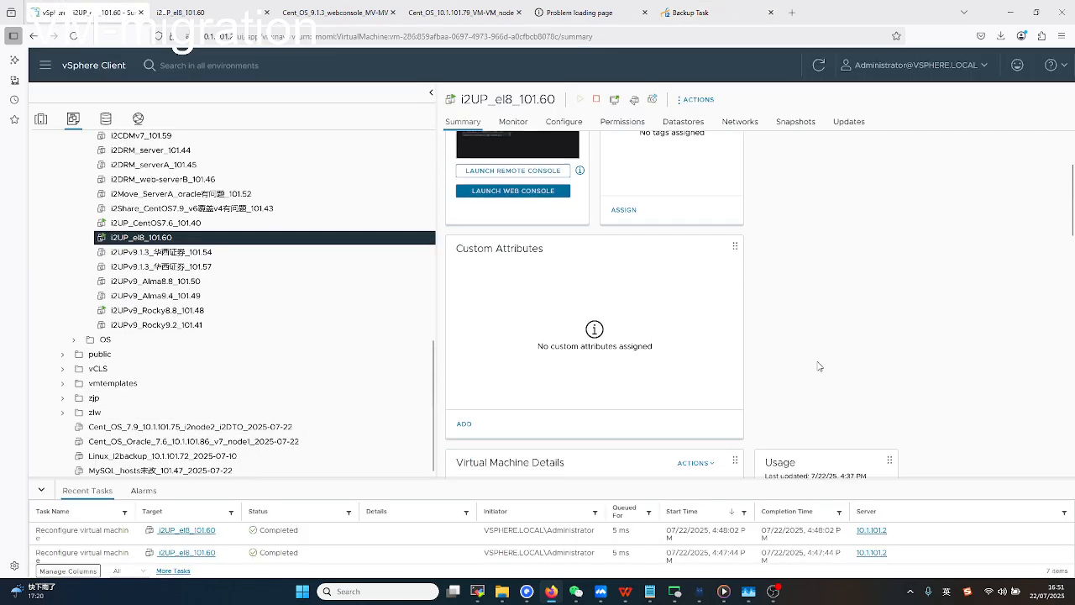
left_click(186, 472)
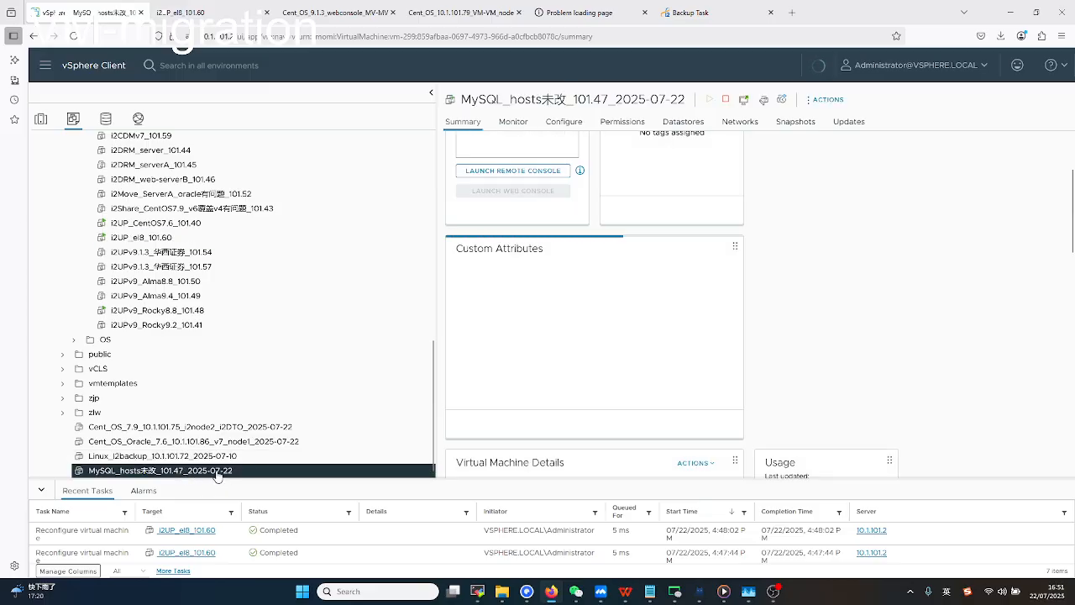
scroll(571, 315, "up", 2)
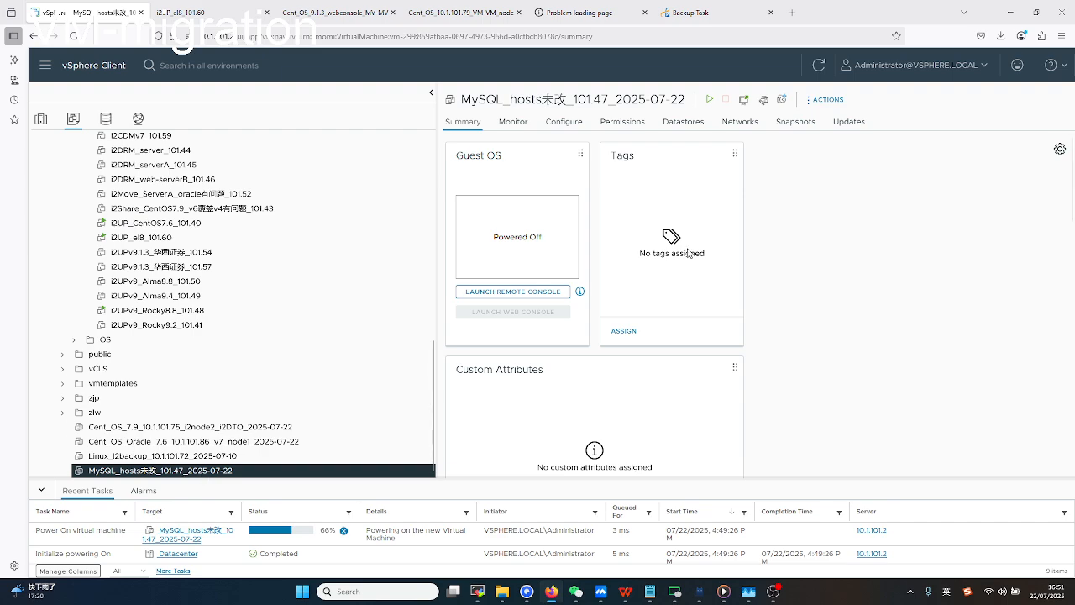
left_click(709, 102)
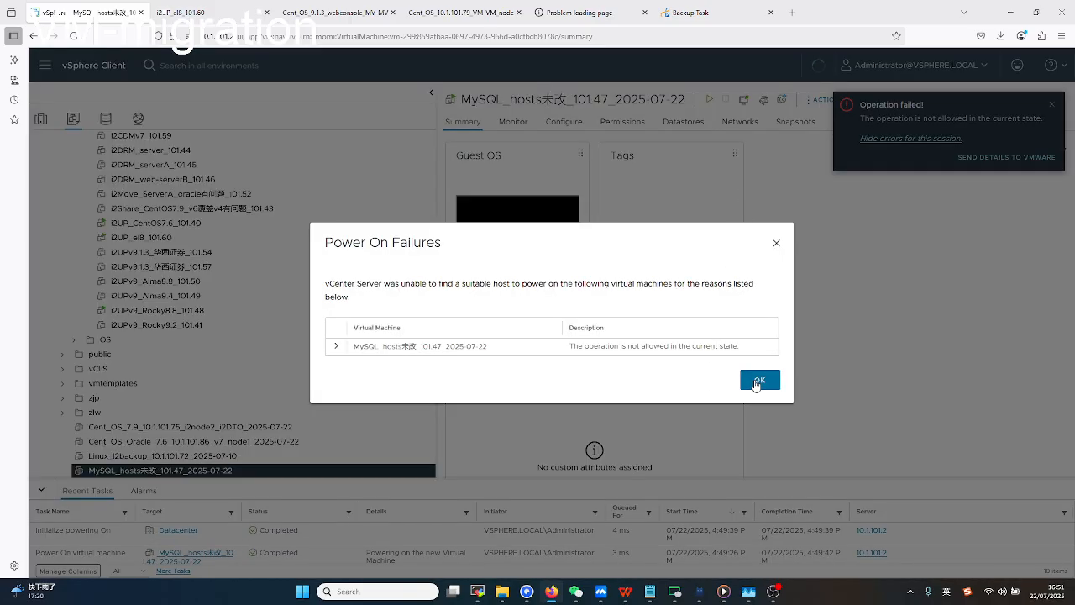
left_click(756, 383)
Launch the replicated VM's web console and alternate between it, the VM summary and Backup Task list.
left_click(532, 315)
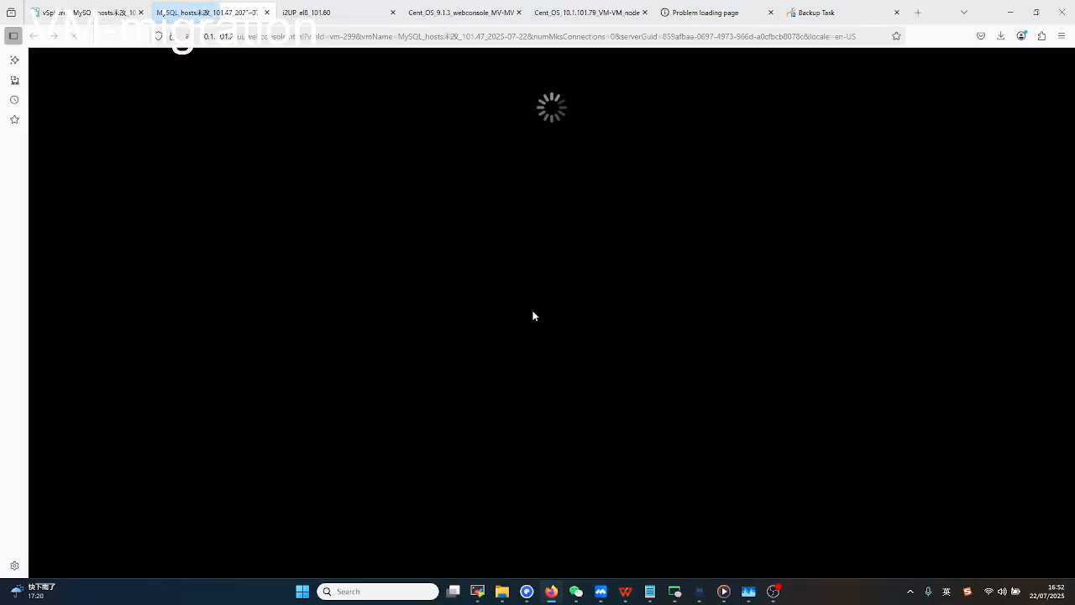
left_click(94, 13)
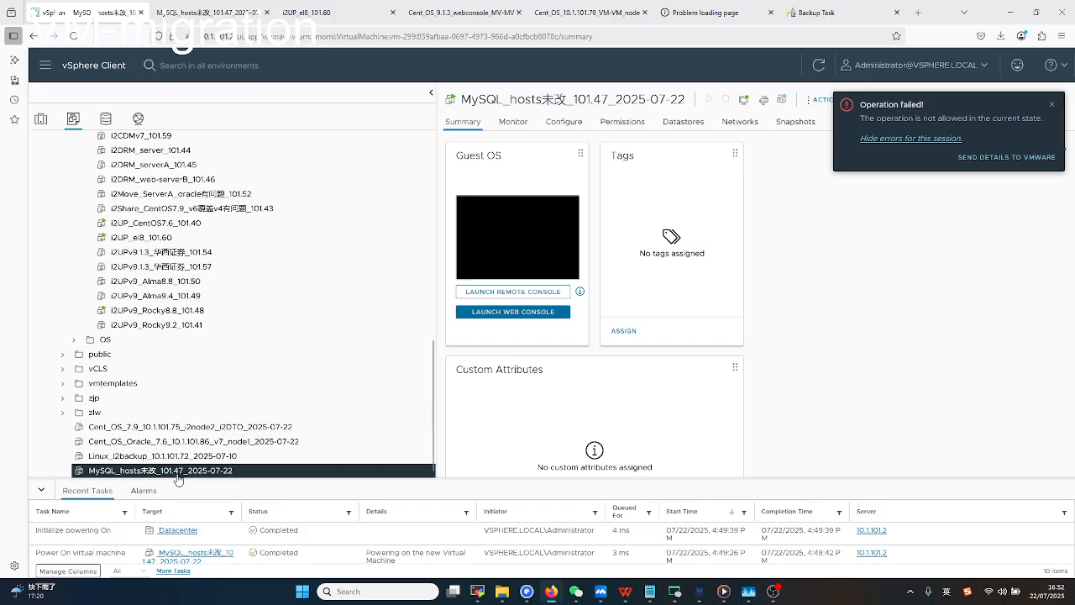
left_click(227, 12)
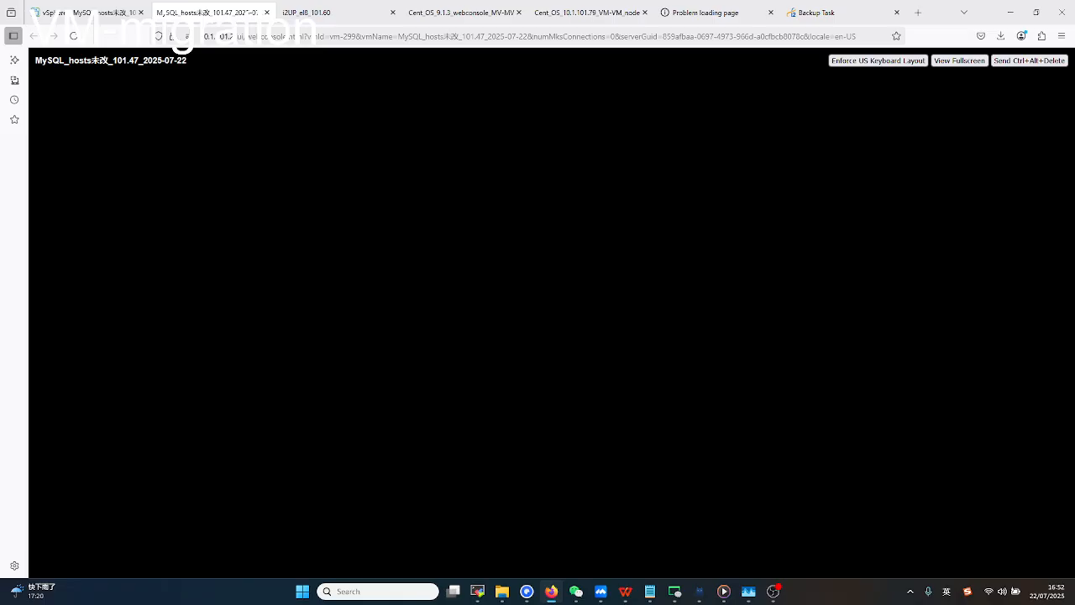
left_click(810, 12)
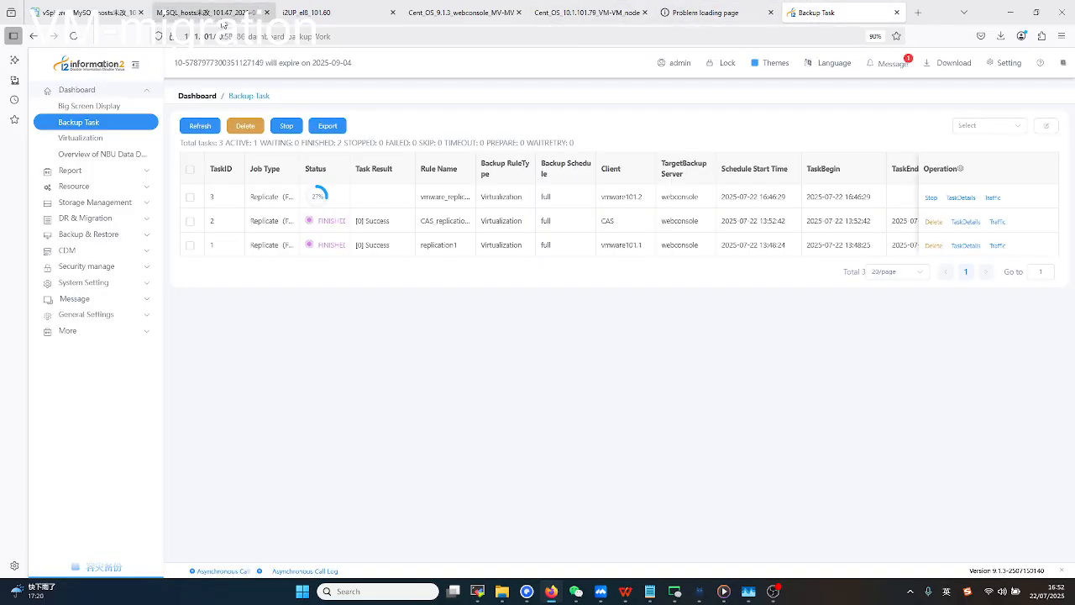
left_click(215, 13)
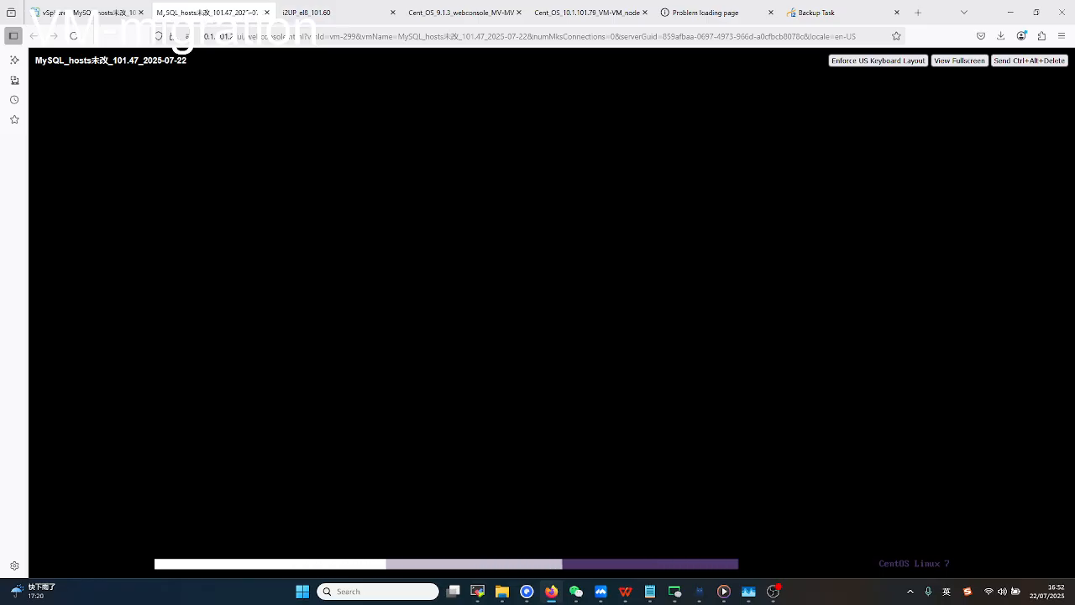
Watch the MySQL_hosts VM boot, dismiss the advertisement popup, and return to the Backup Task list.
left_click(795, 13)
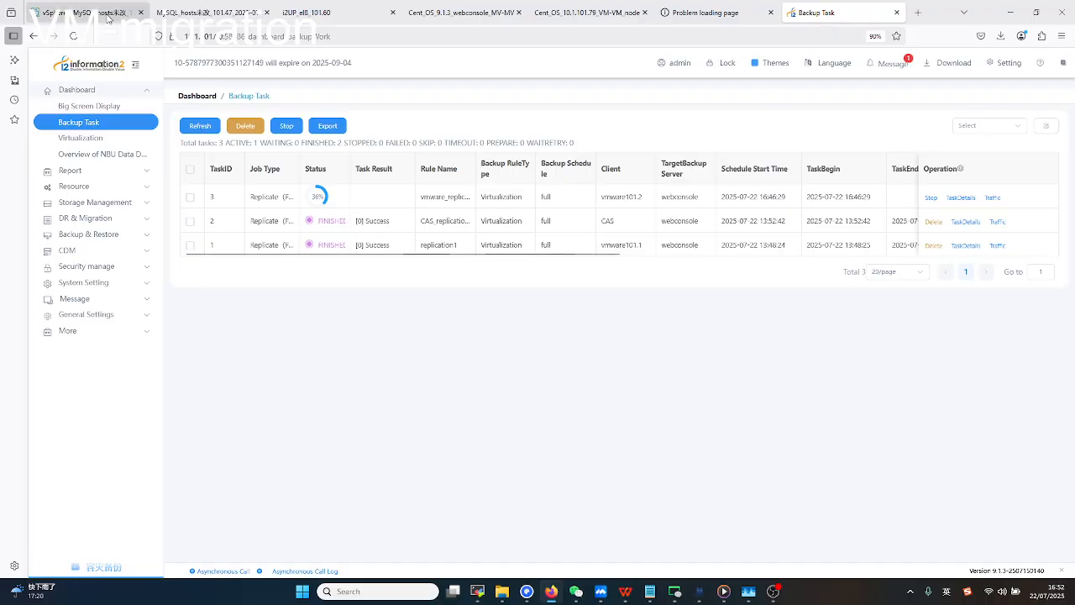
left_click(215, 16)
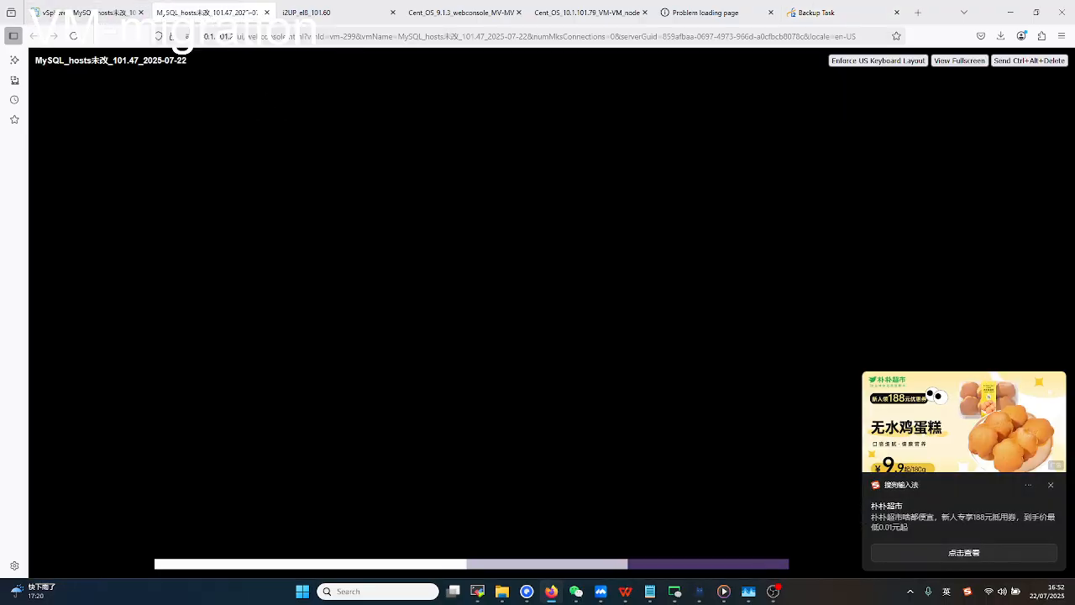
left_click(1051, 484)
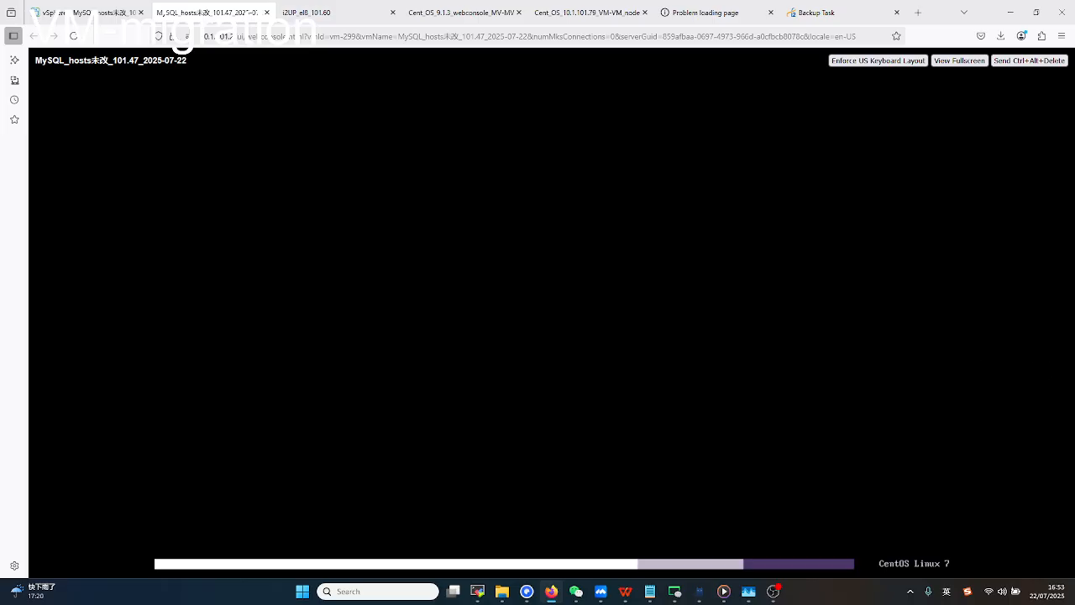
left_click(823, 13)
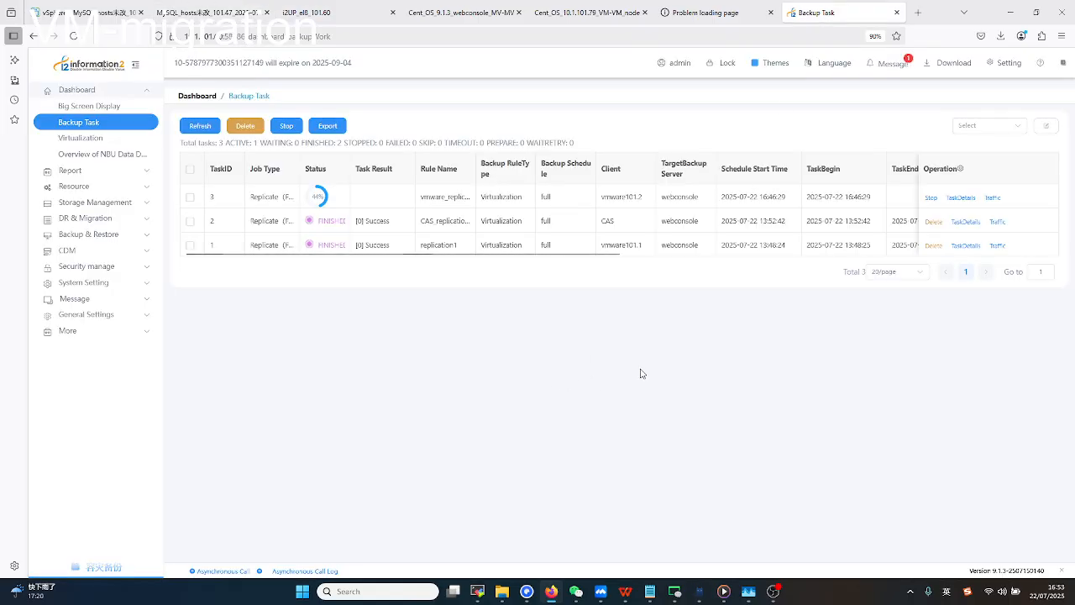
Open finished task 2's TaskDetails and scroll through its Key Event overview.
left_click(966, 222)
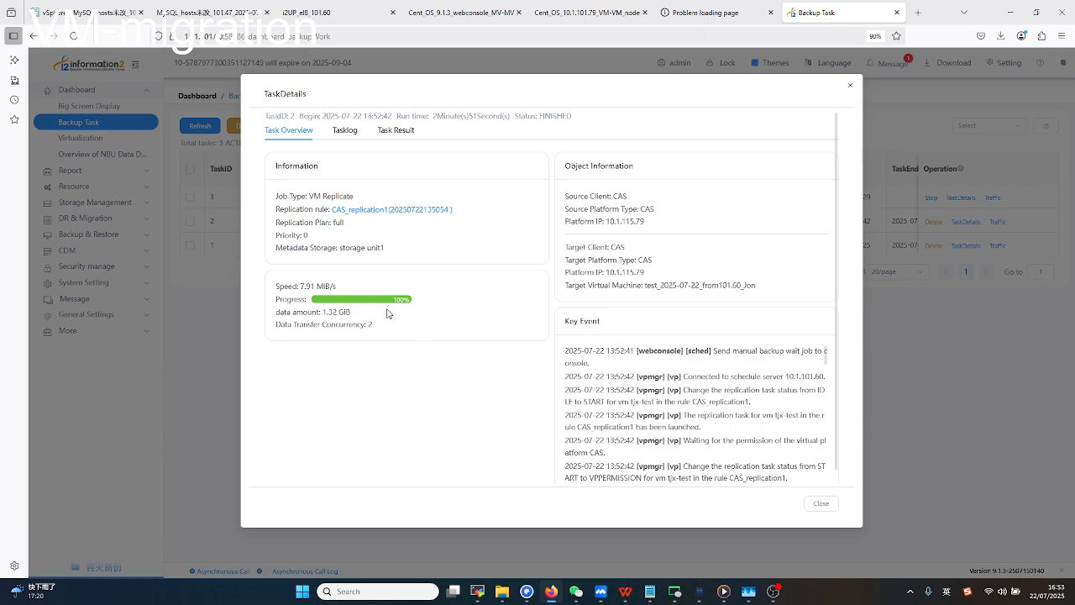
scroll(727, 421, "down", 1)
scroll(726, 422, "down", 2)
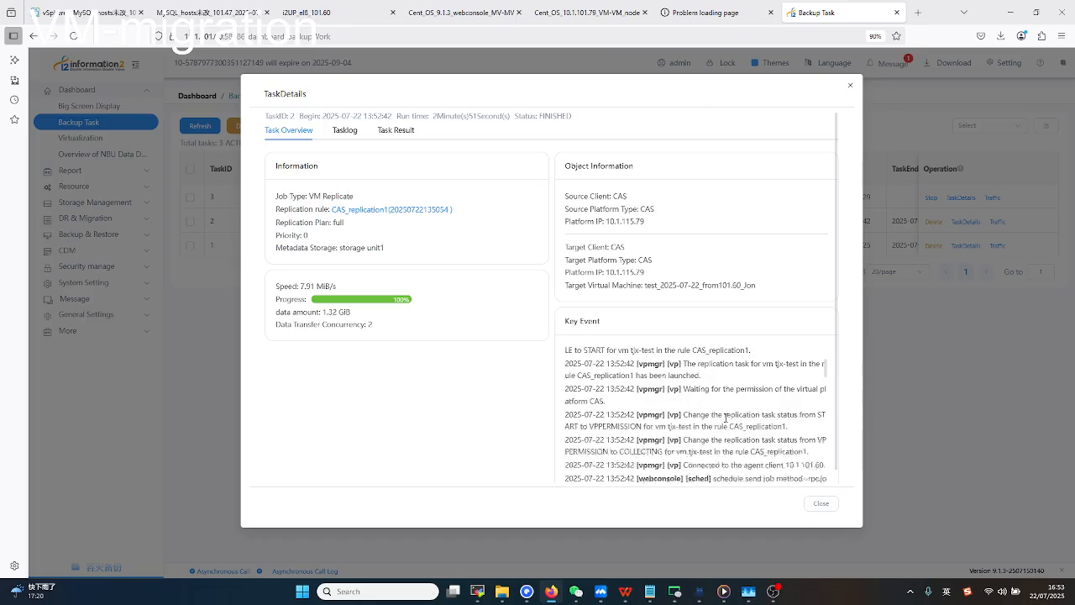
scroll(729, 412, "up", 3)
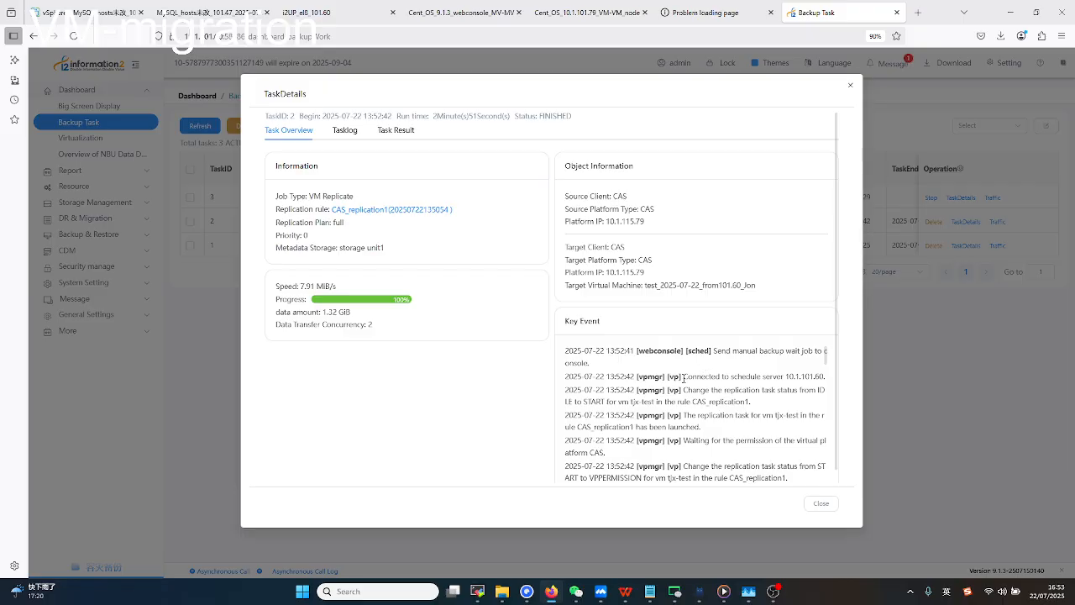
scroll(652, 389, "down", 5)
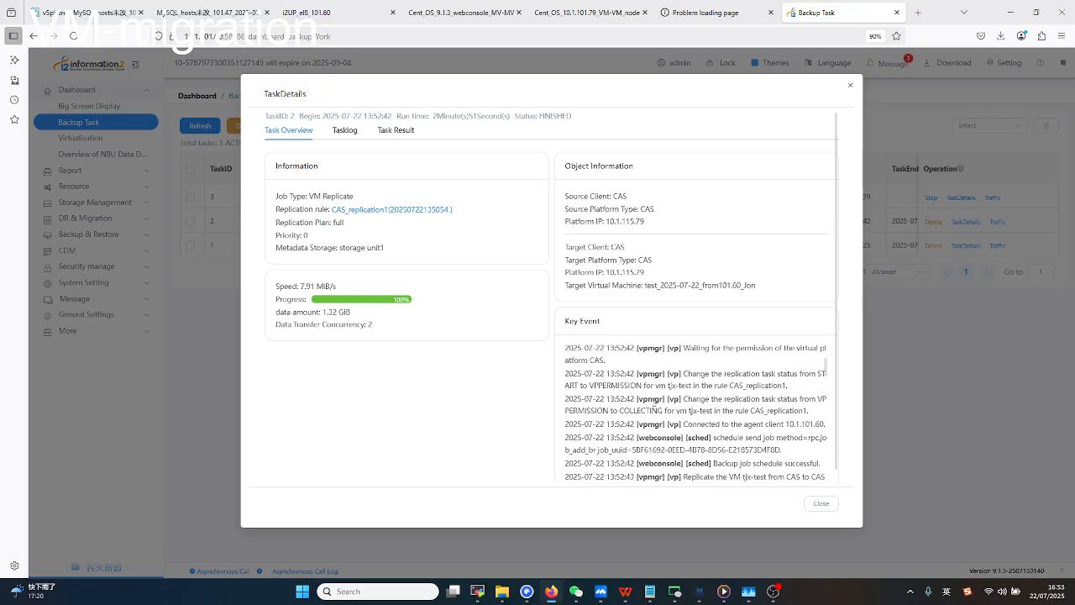
scroll(654, 423, "down", 4)
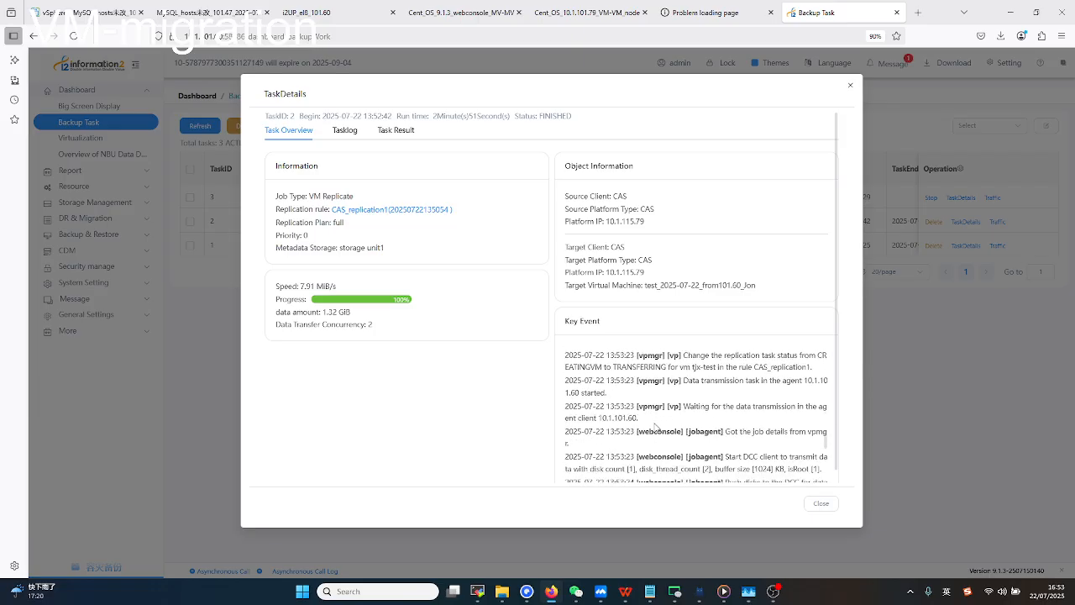
scroll(656, 427, "down", 8)
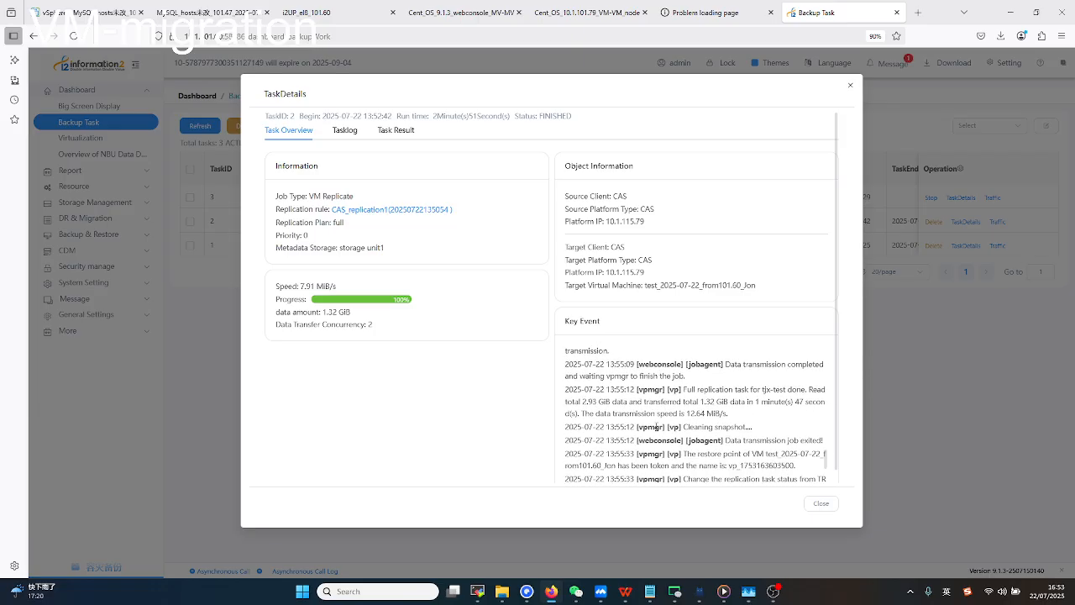
scroll(656, 430, "down", 1)
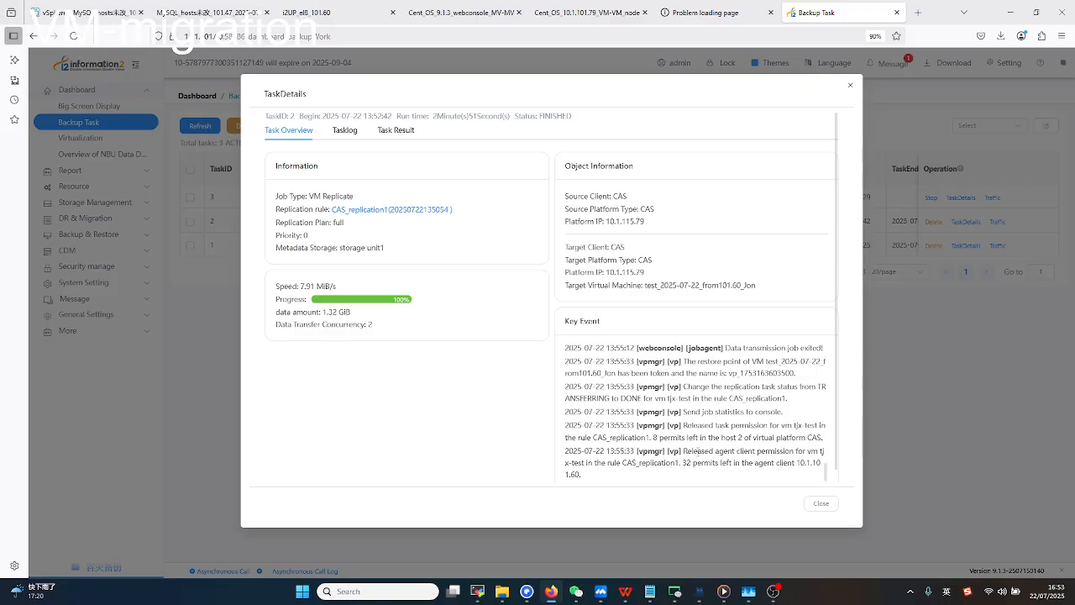
Review task 2's Tasklog and Success result, close the dialog, and go back to vSphere.
left_click(340, 132)
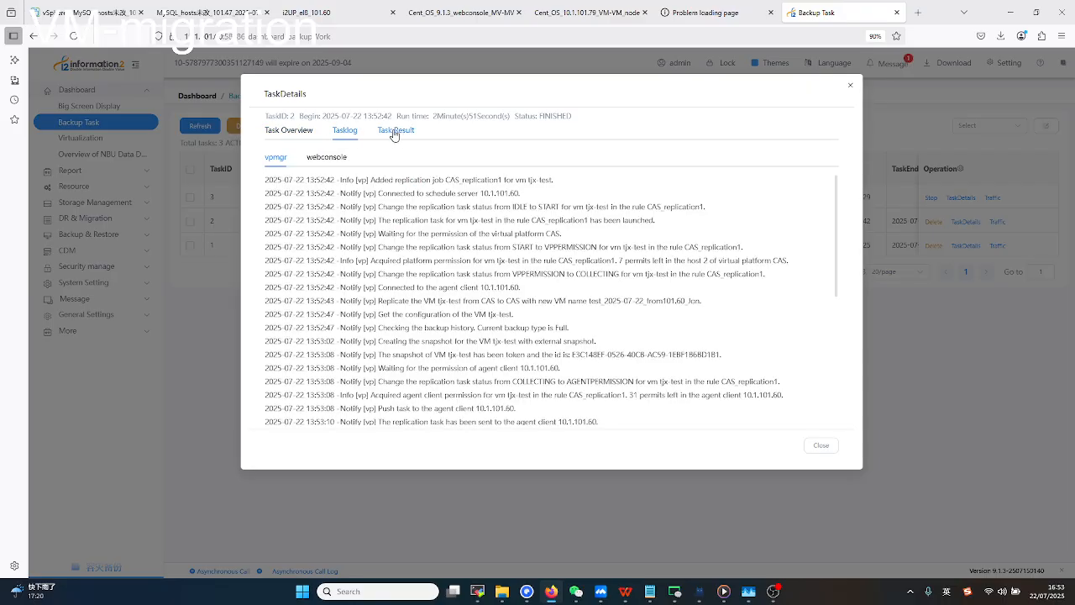
left_click(398, 133)
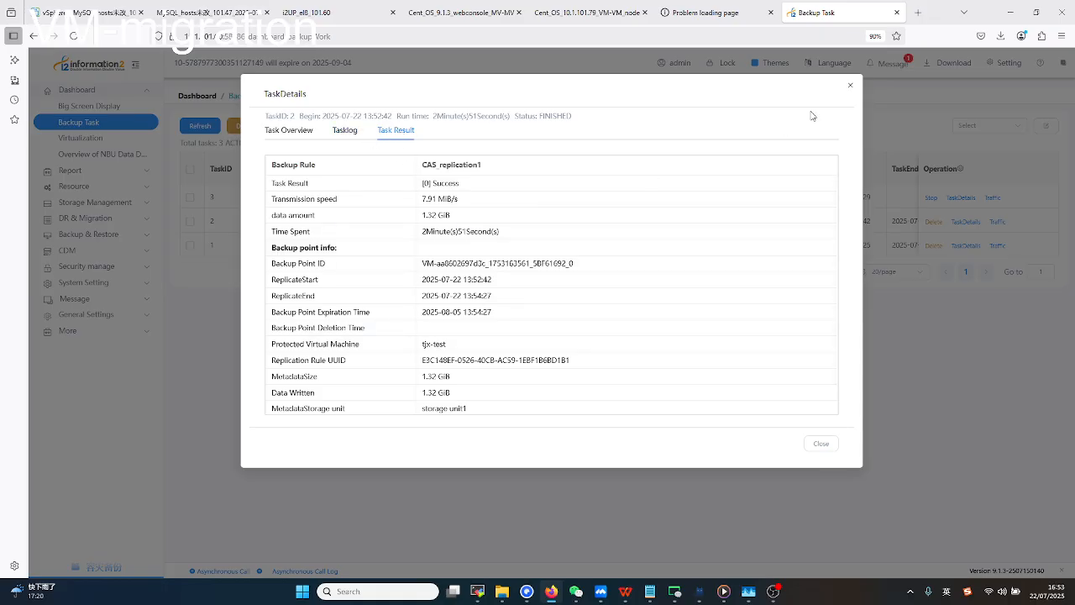
left_click(850, 85)
left_click(116, 14)
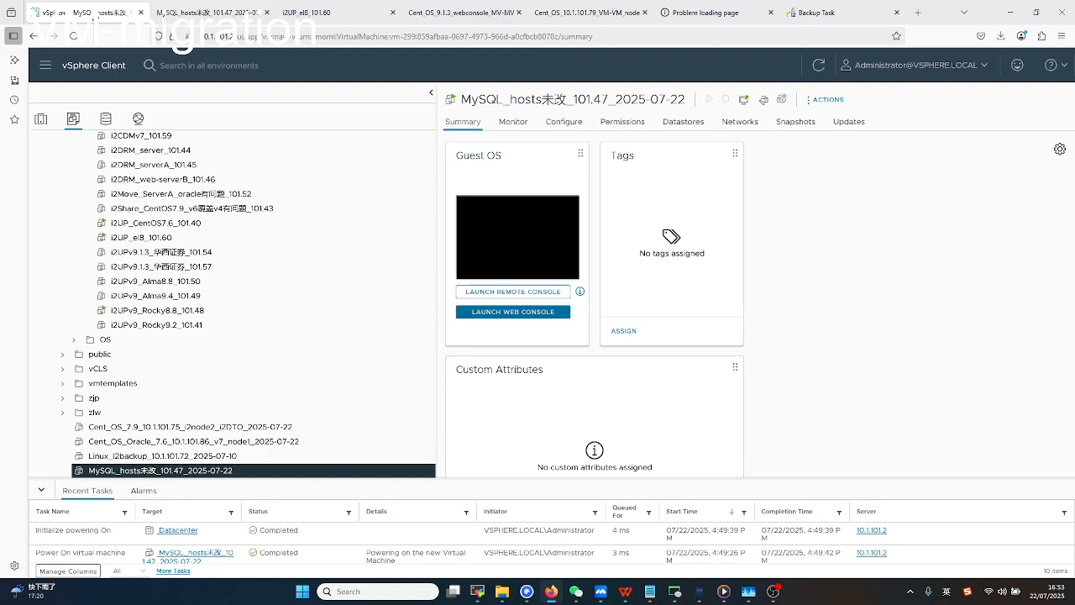
Log in to the MySQL_hosts console as root with the password and run 'ip a', showing 10.1.101.47.
left_click(208, 14)
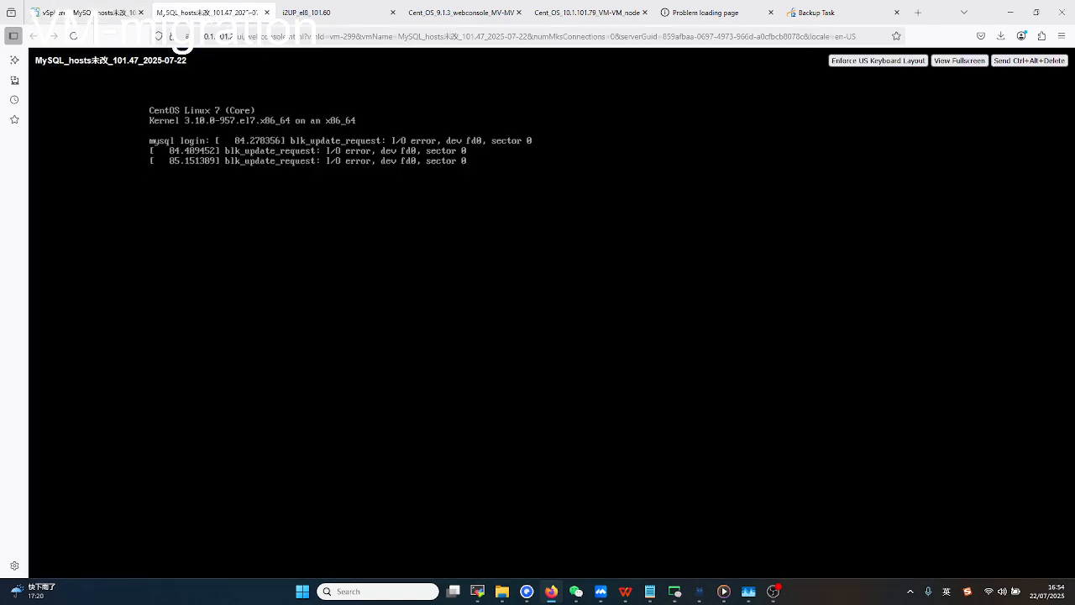
key("Return")
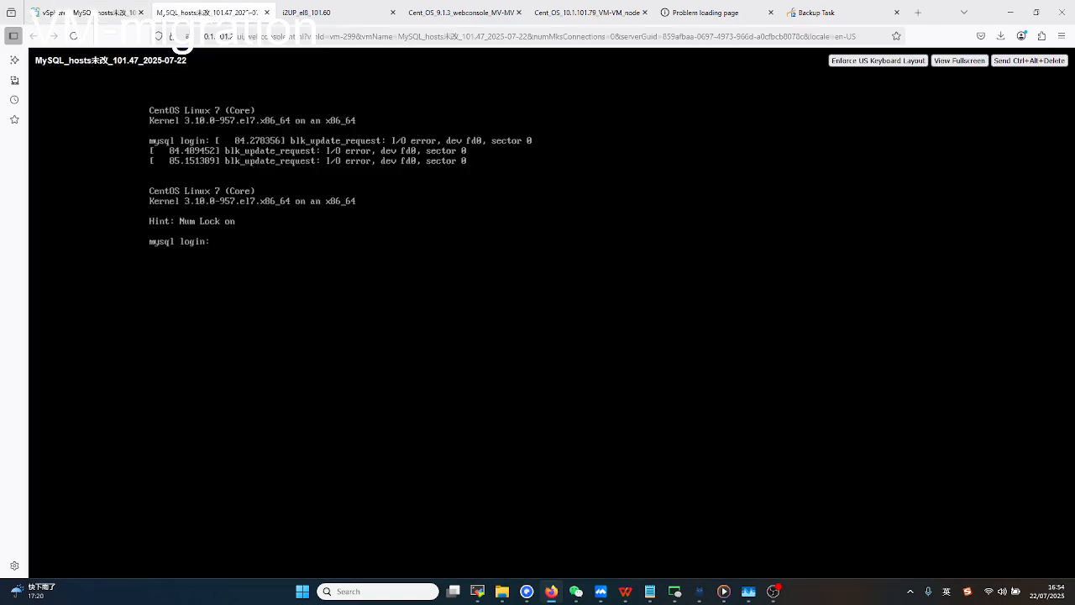
key("Return")
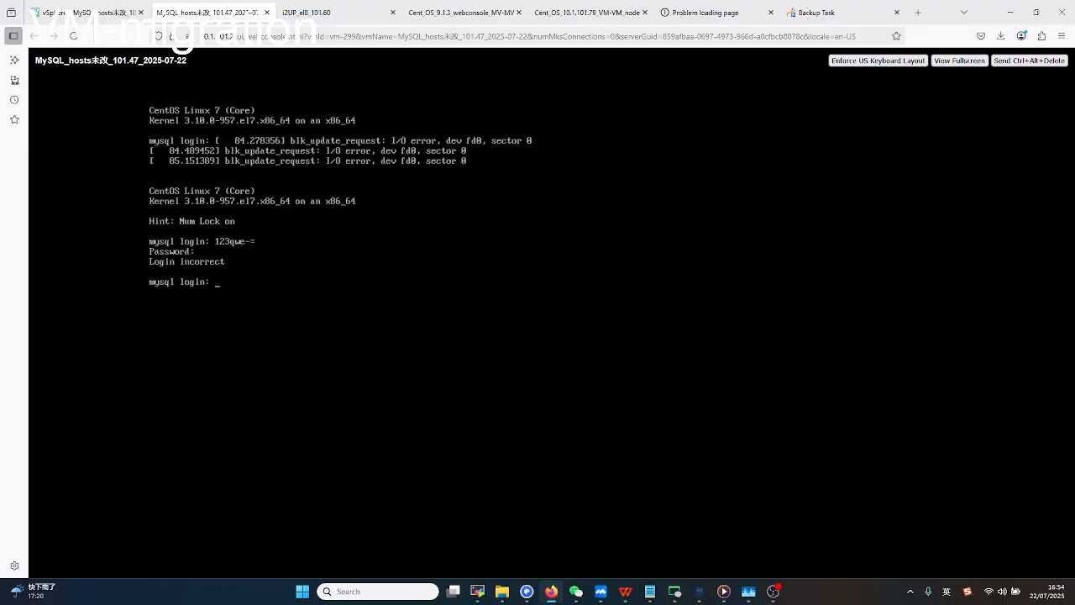
key("Return")
key("Return")
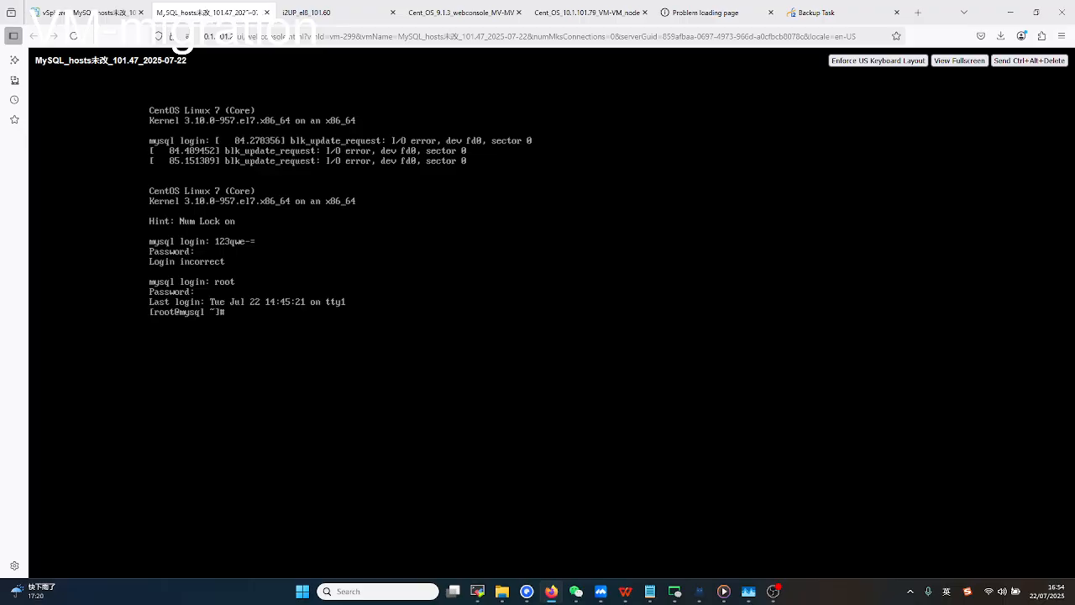
key("Return")
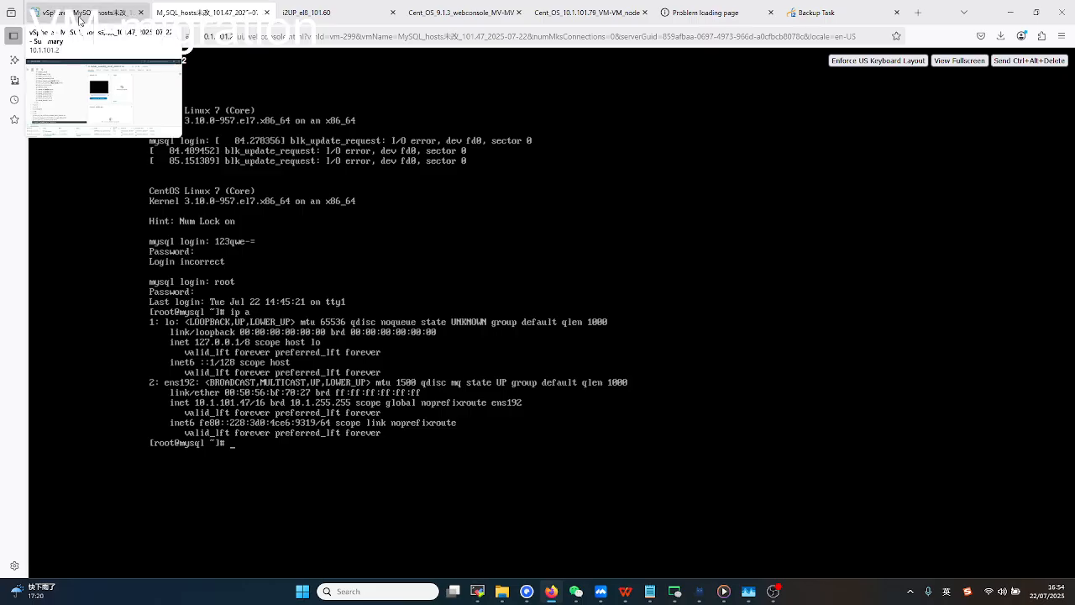
Scroll the vSphere inventory up to Datacenter, check the Backup Task list at 73%, and bring OBS forward.
left_click(84, 17)
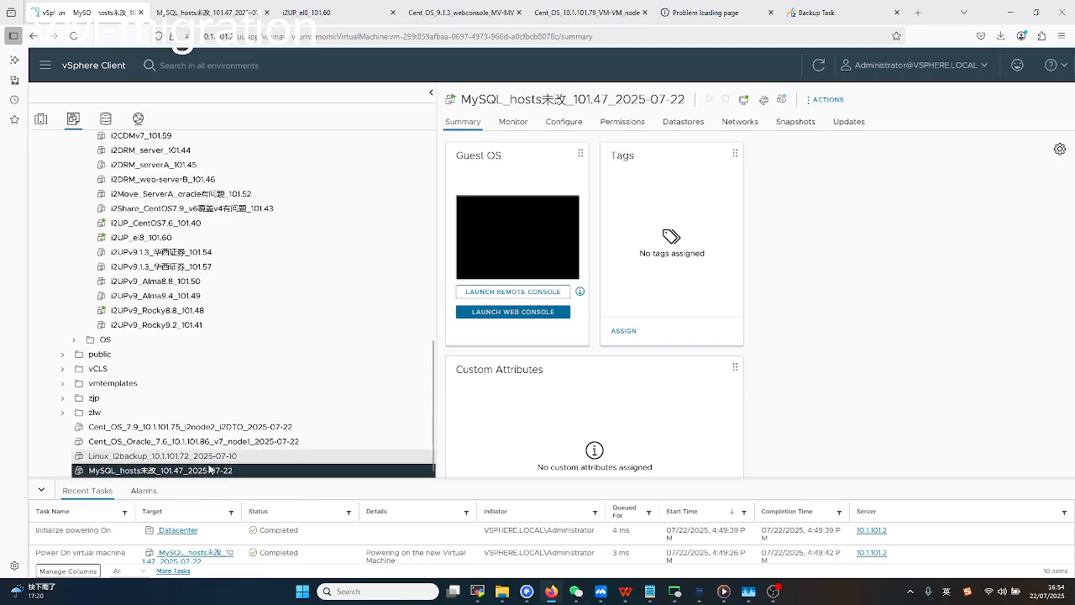
scroll(210, 471, "up", 1)
scroll(211, 466, "up", 3)
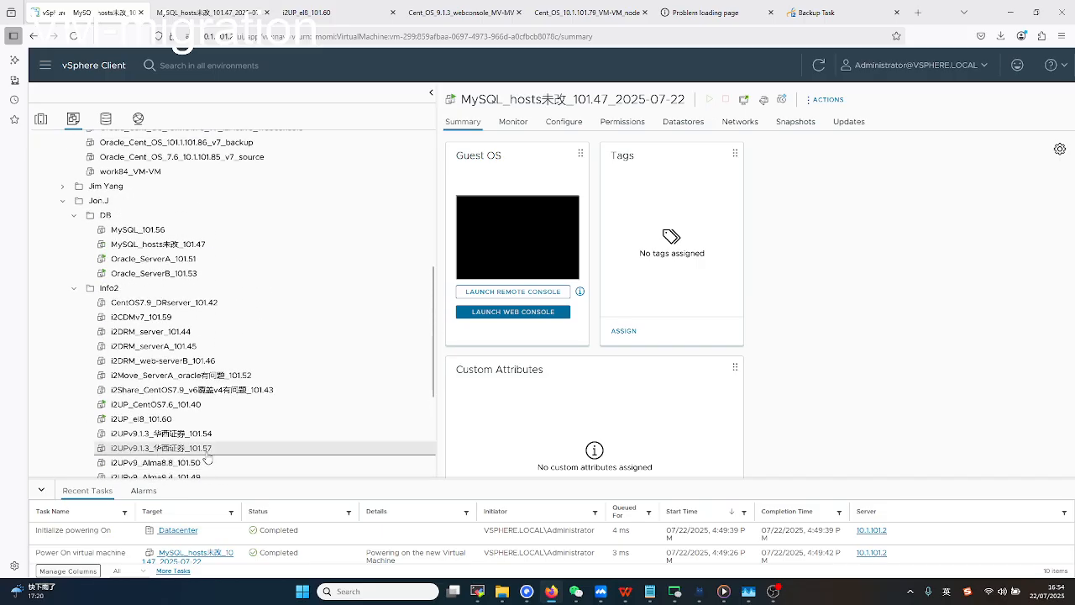
scroll(213, 437, "down", 3)
scroll(214, 432, "up", 5)
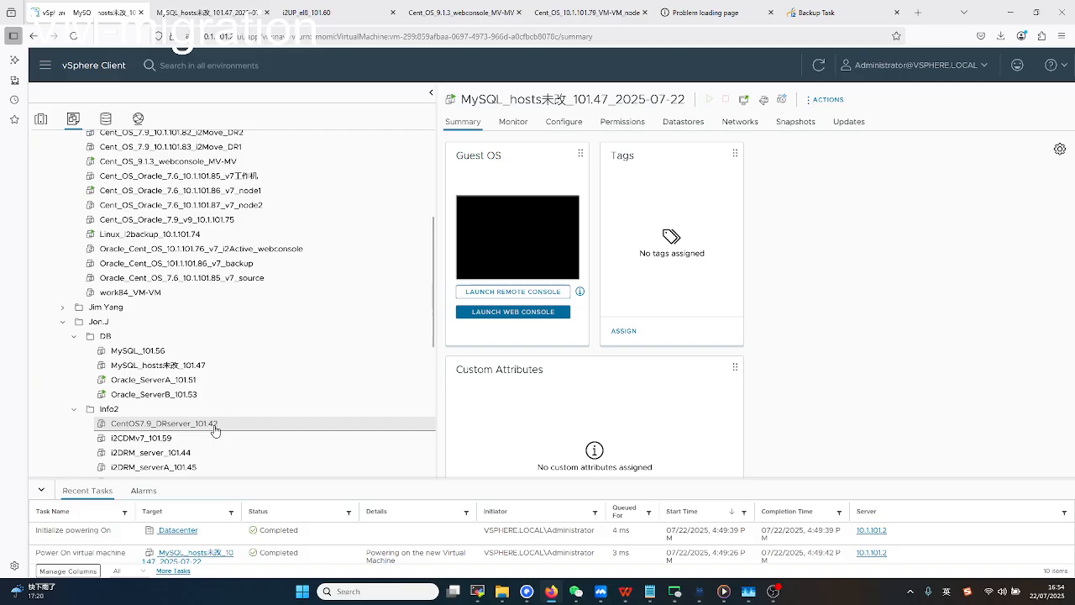
scroll(216, 429, "up", 2)
scroll(216, 429, "up", 2)
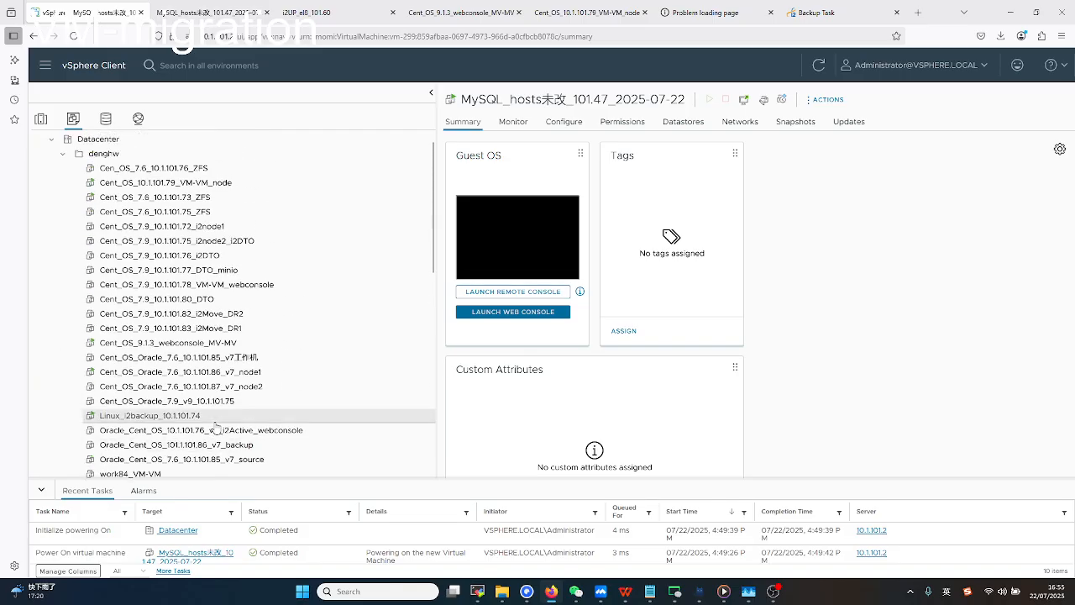
left_click(811, 12)
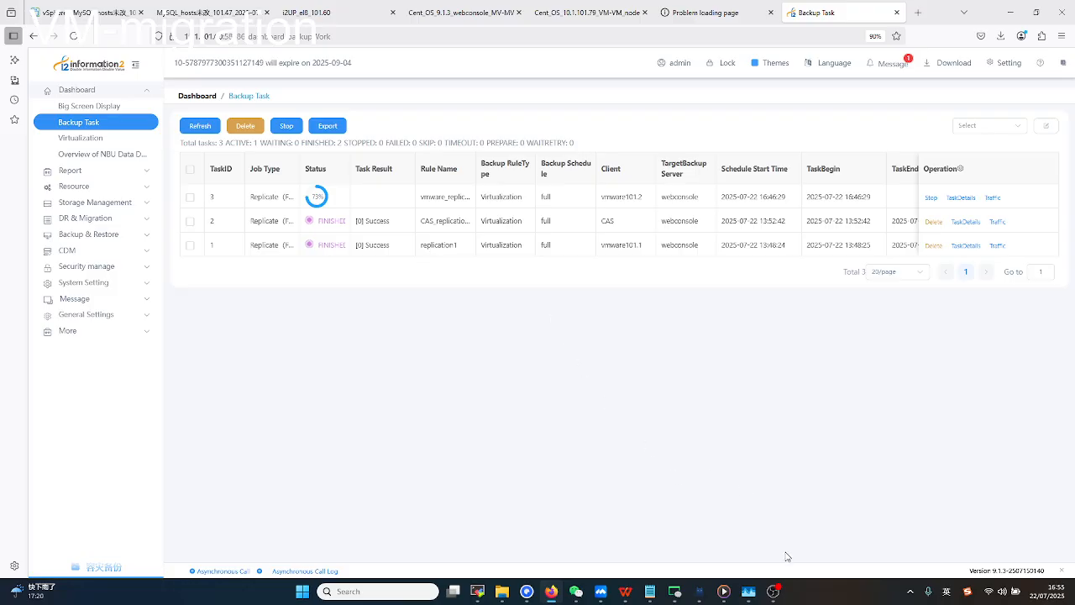
left_click(772, 592)
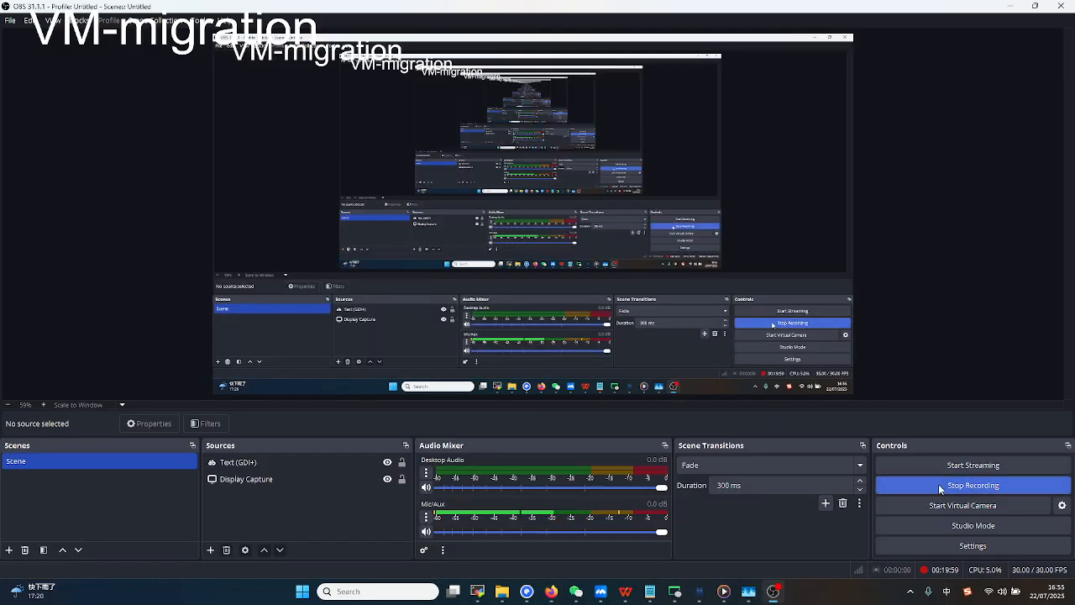